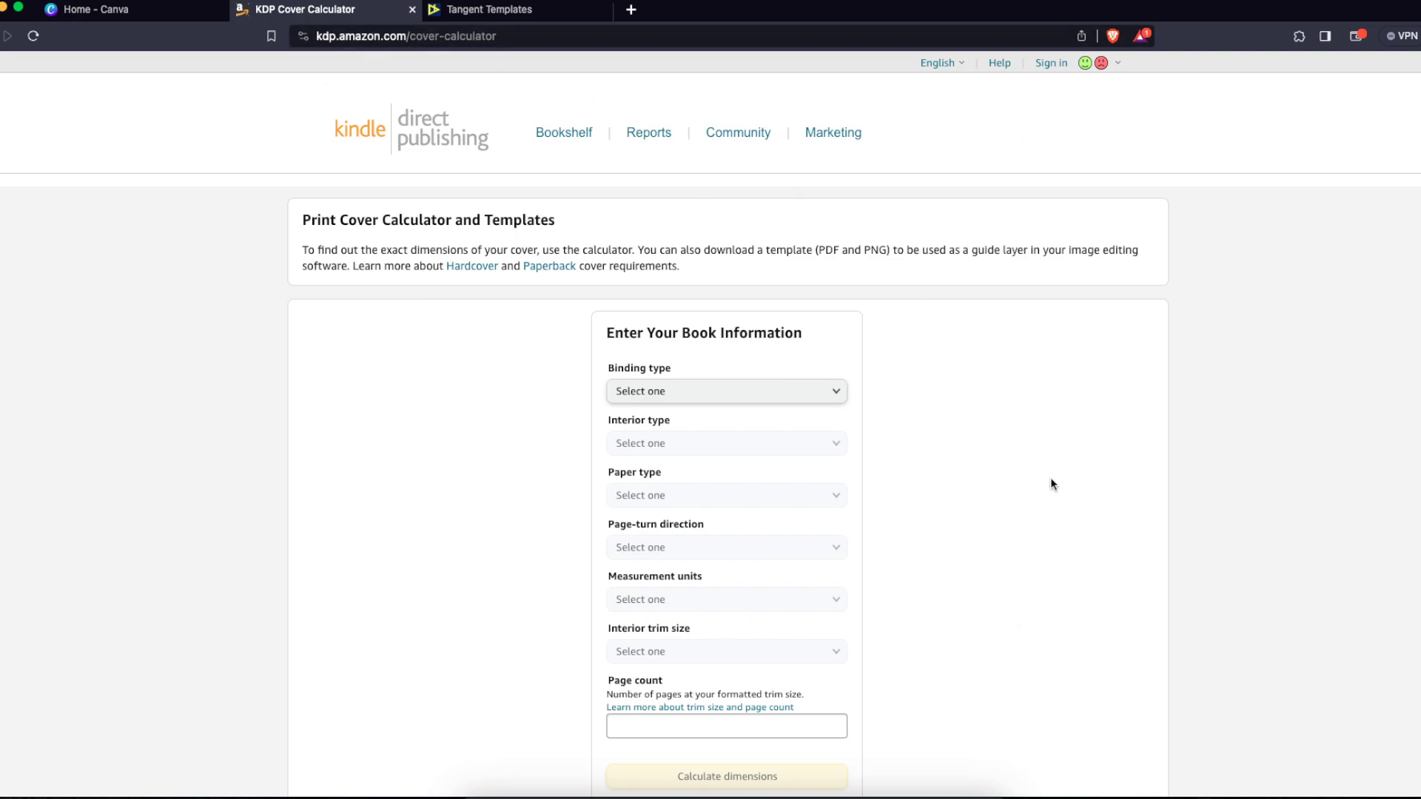
Step: Set the book information to Paperback binding, Black & white interior, White paper and Left to Right page-turn direction
scroll(1030, 461, down, 3)
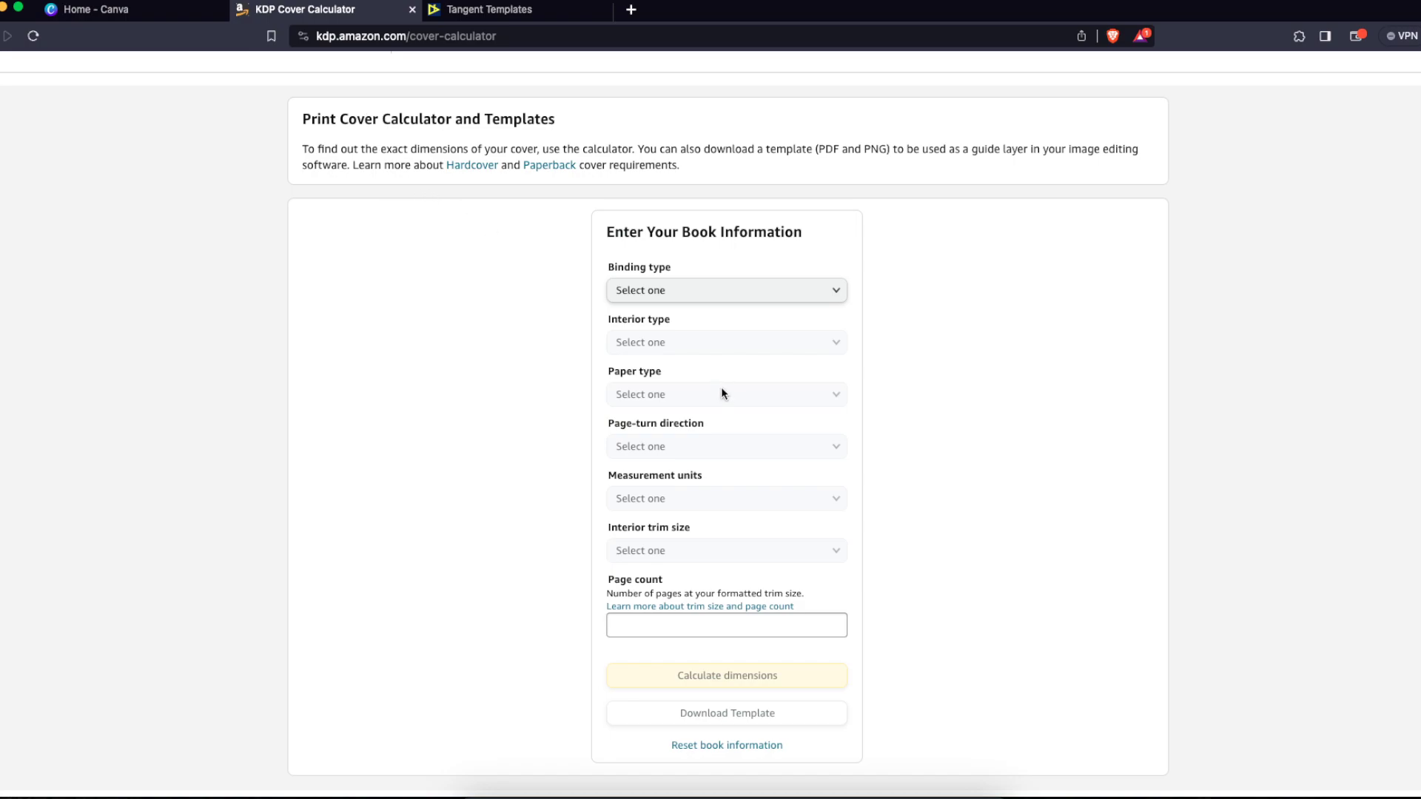
scroll(890, 370, down, 1)
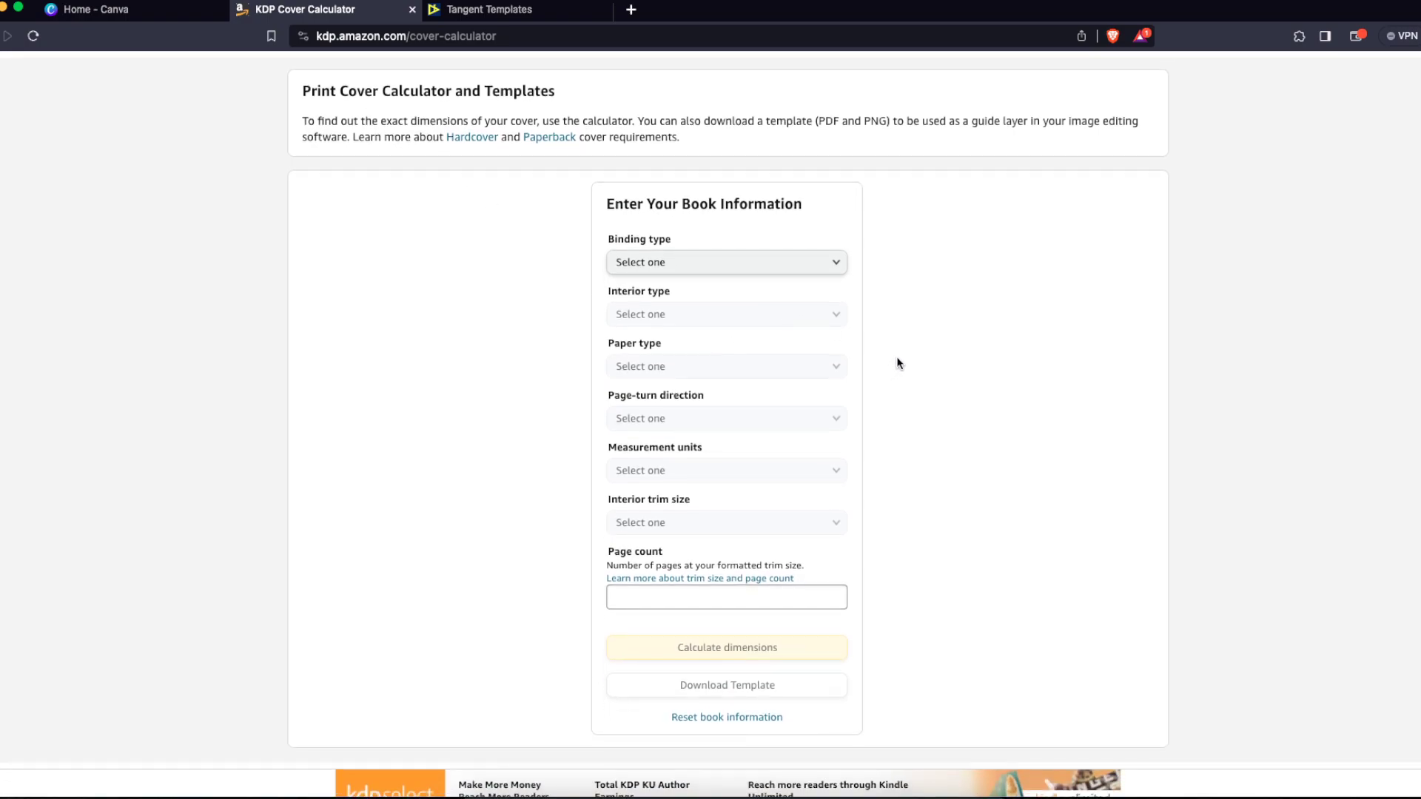
scroll(895, 356, up, 1)
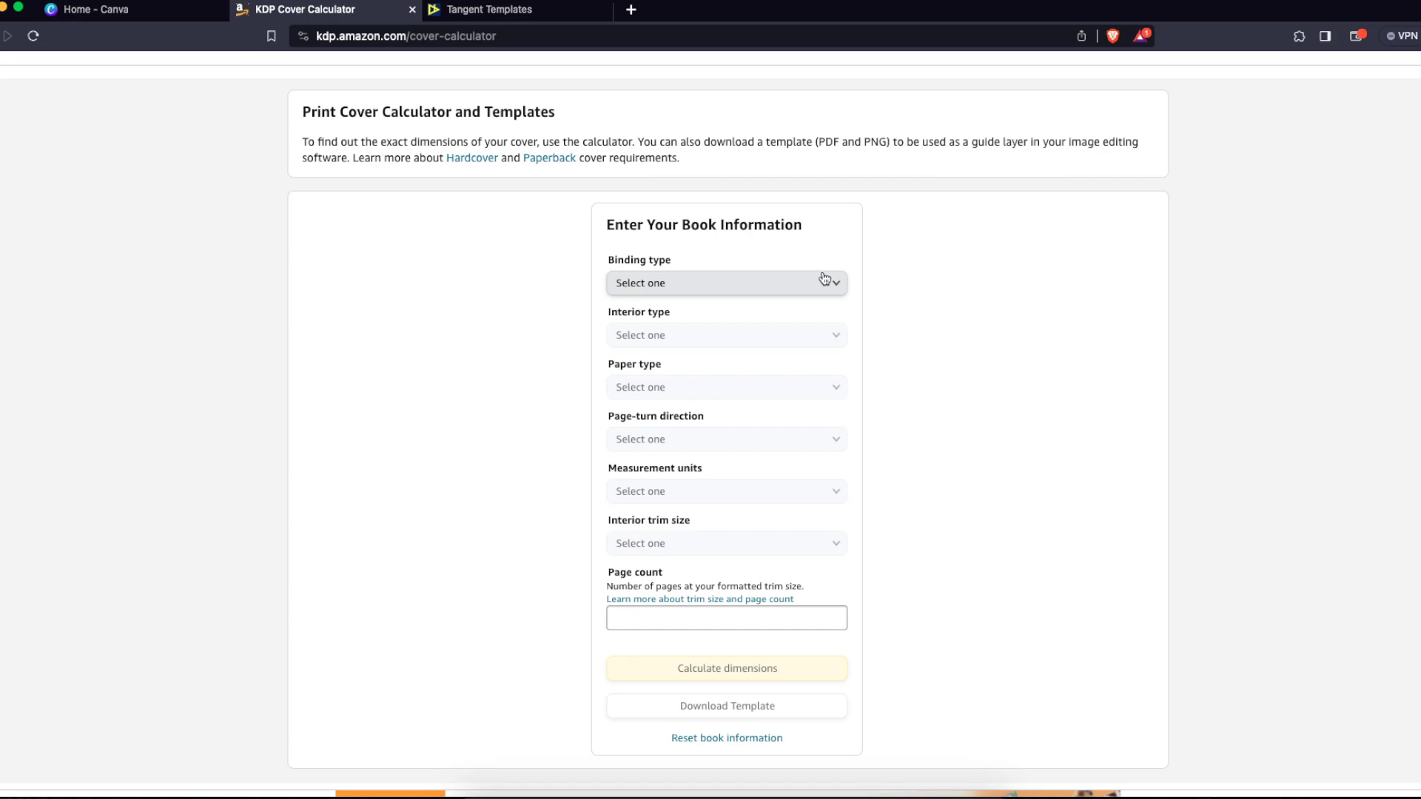
click(824, 279)
click(657, 303)
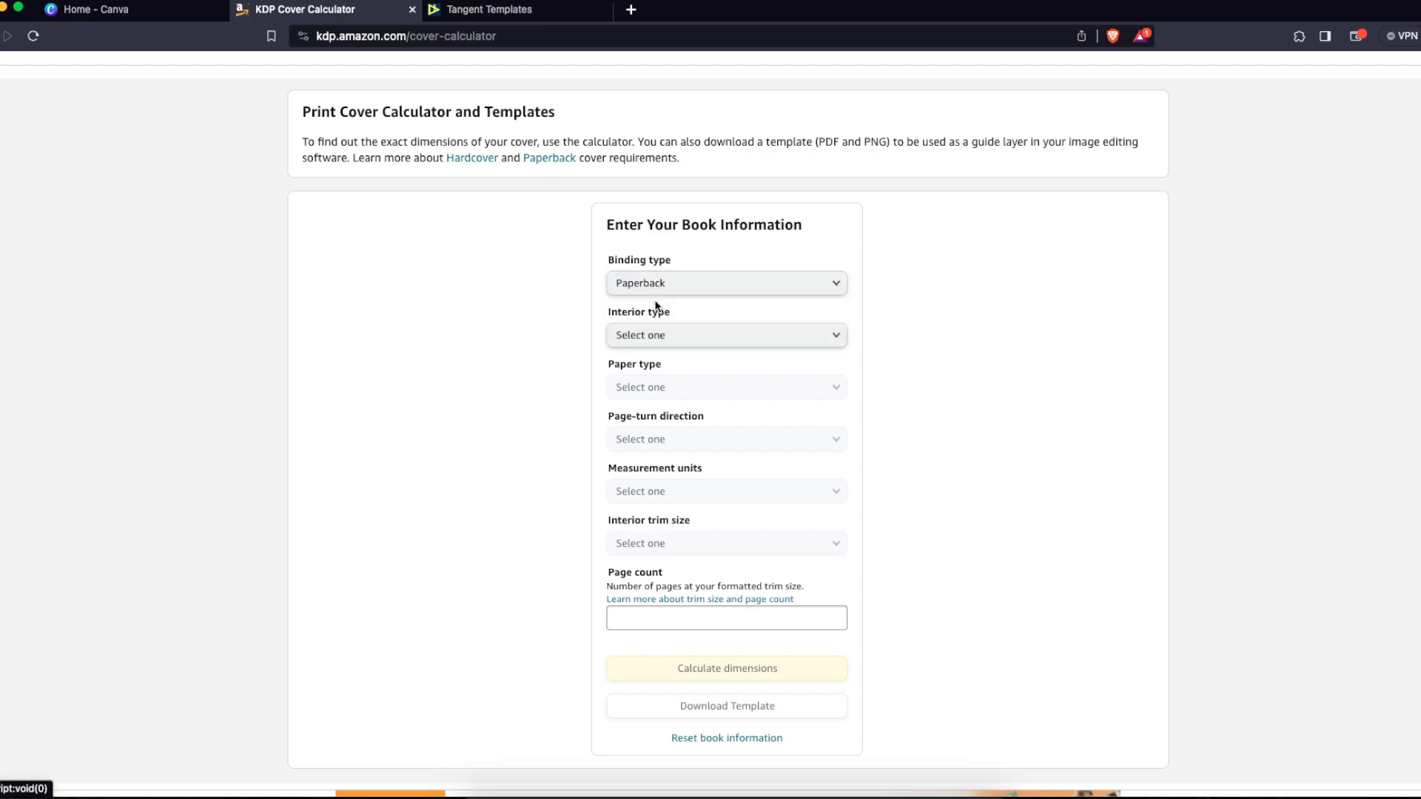
click(663, 336)
click(663, 337)
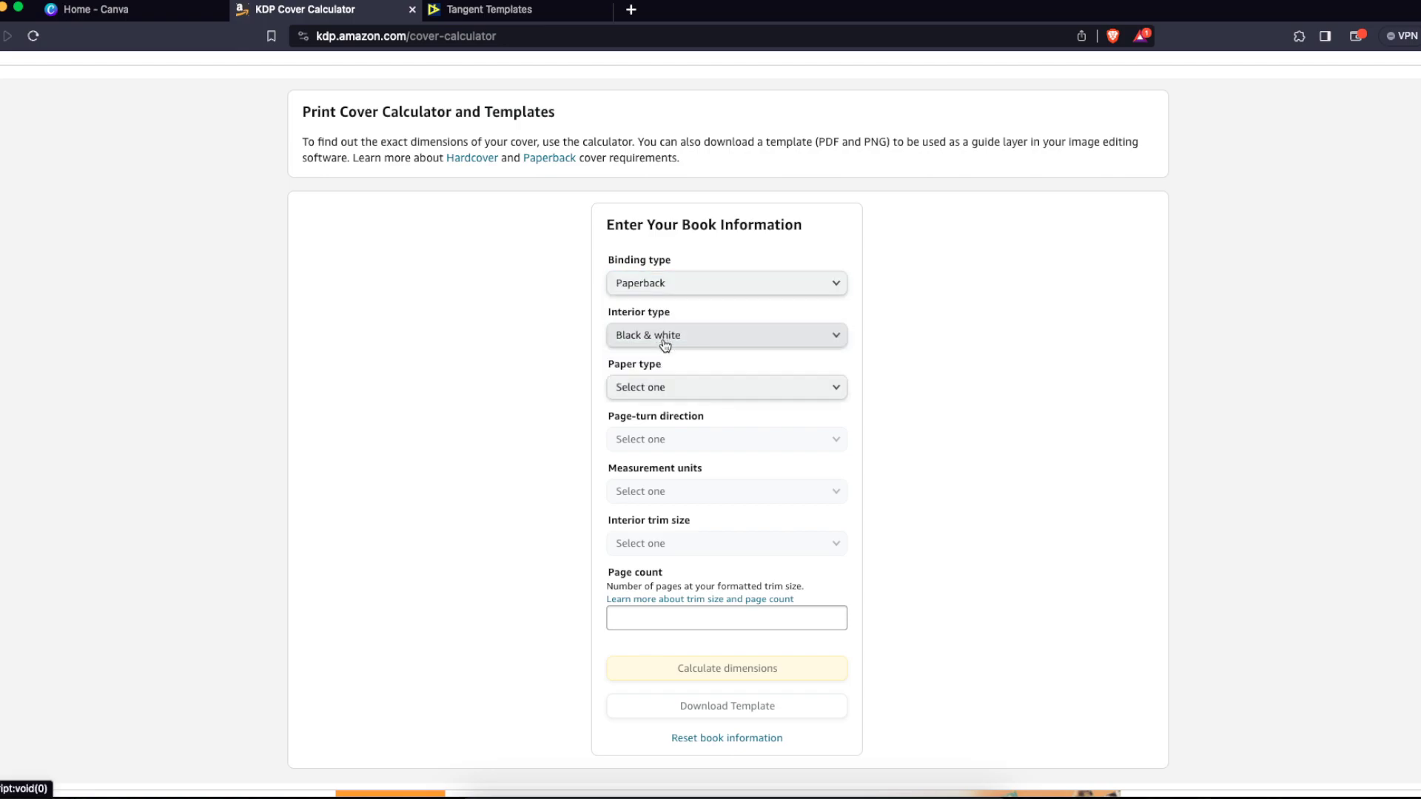
click(667, 390)
click(662, 410)
click(663, 439)
click(664, 441)
Step: Choose Inches, an 8.5 x 11 in trim size and 102 pages, calculate the dimensions, and highlight the full cover width and height
click(667, 491)
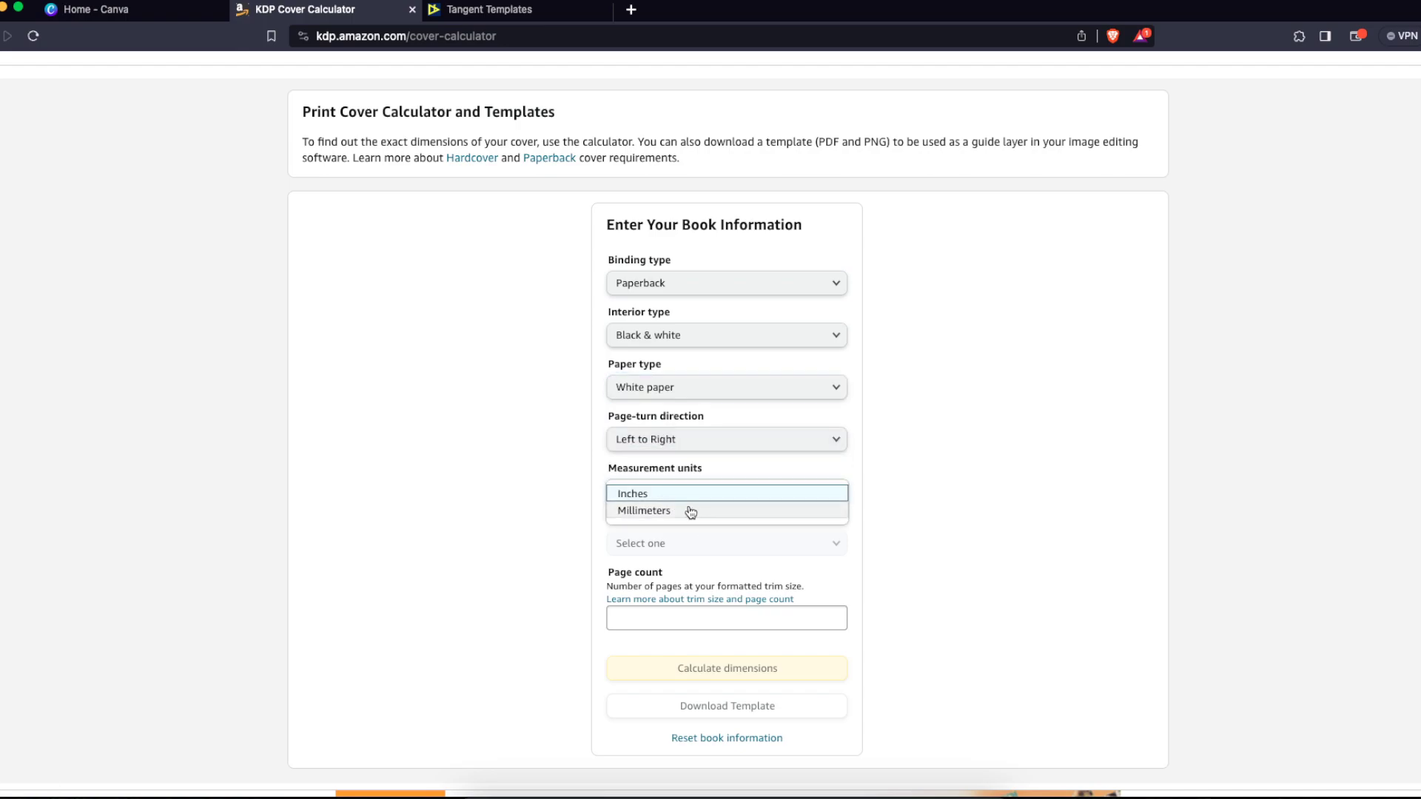
click(666, 496)
click(675, 546)
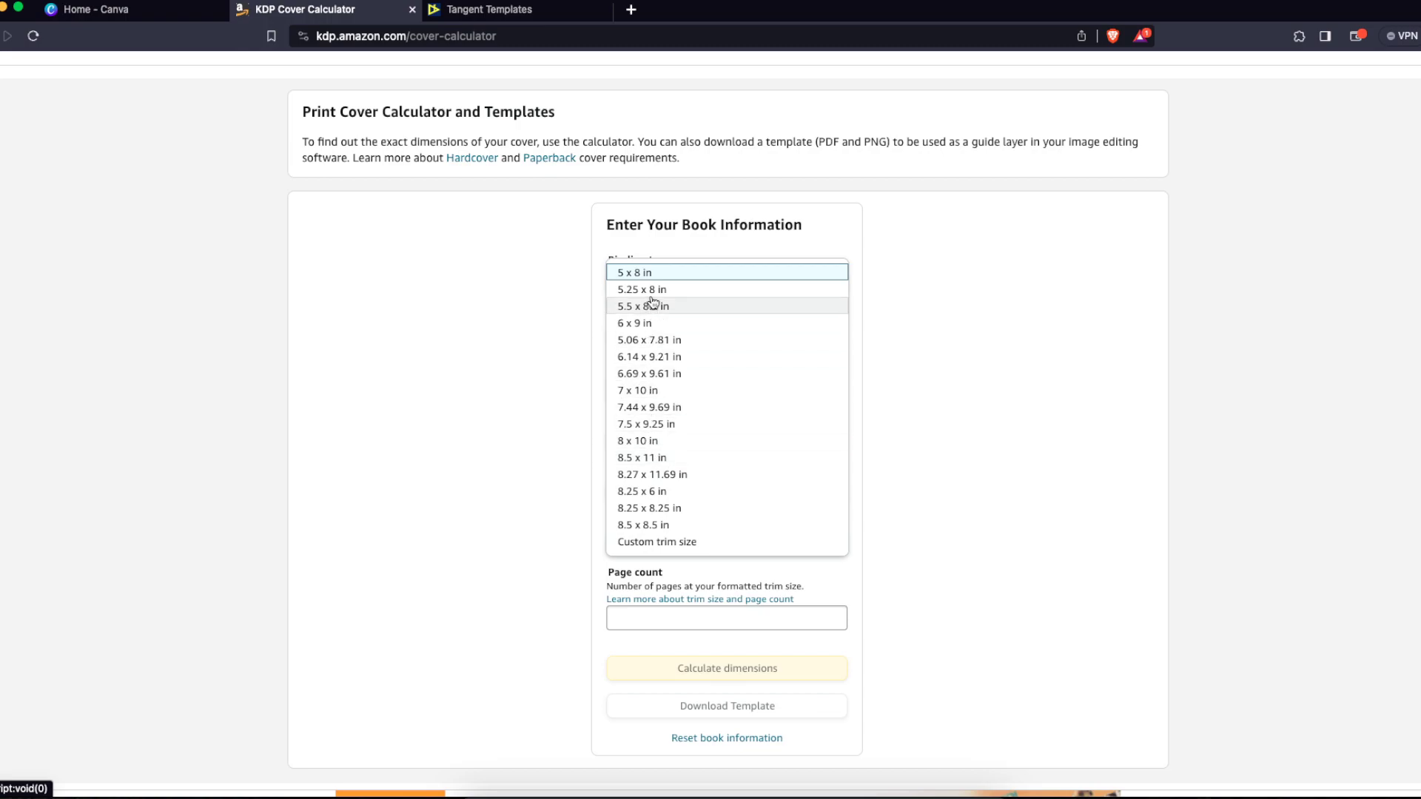
click(660, 460)
scroll(938, 536, down, 1)
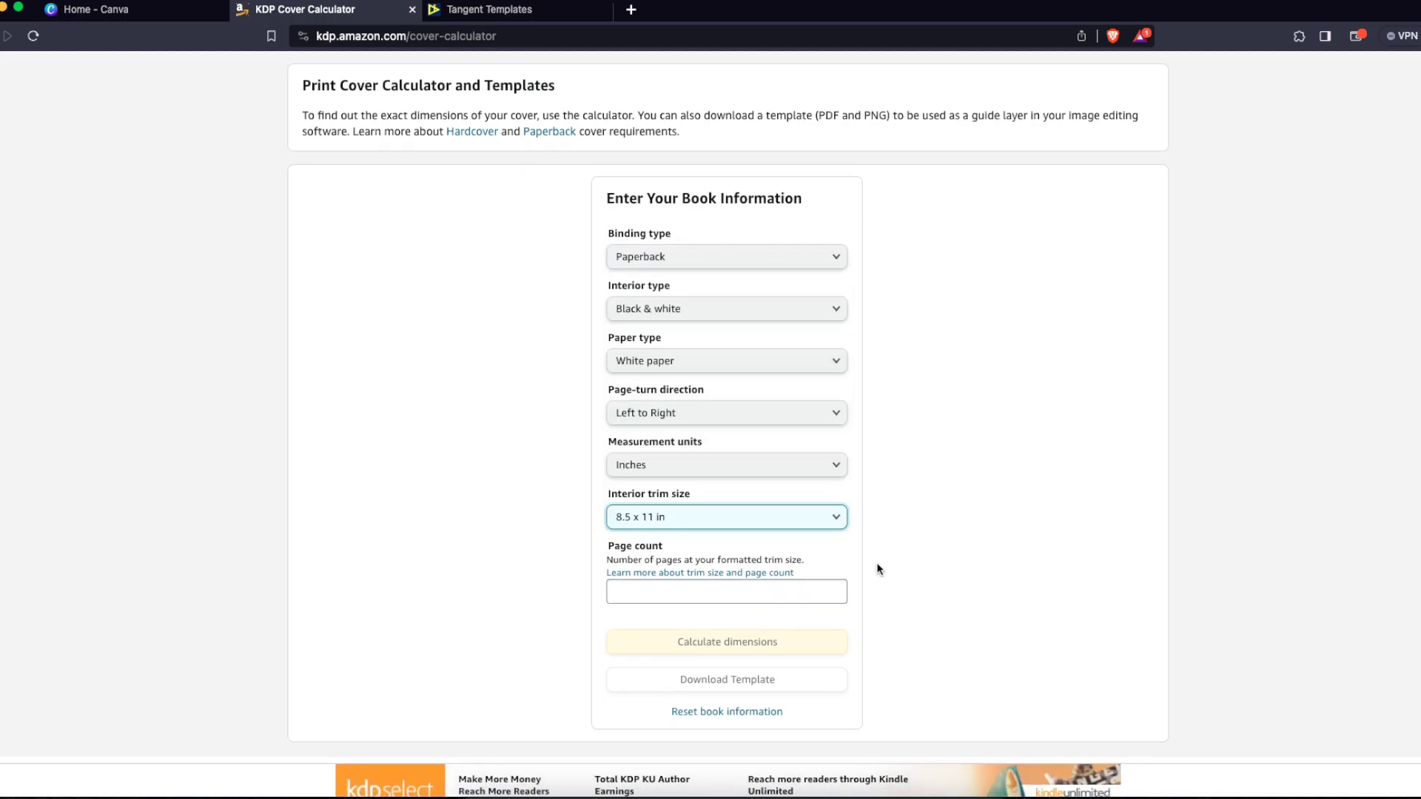
click(762, 589)
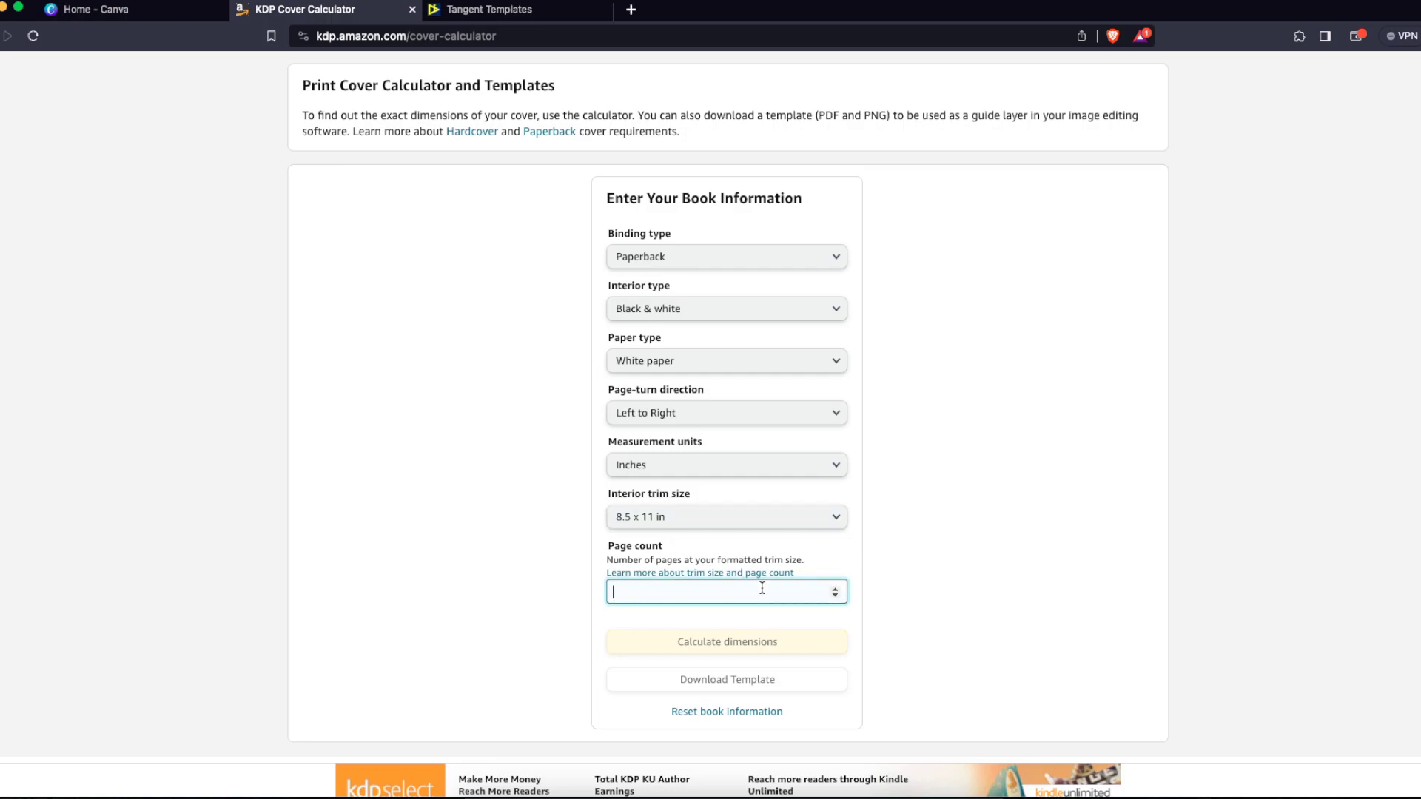
text(102)
click(930, 549)
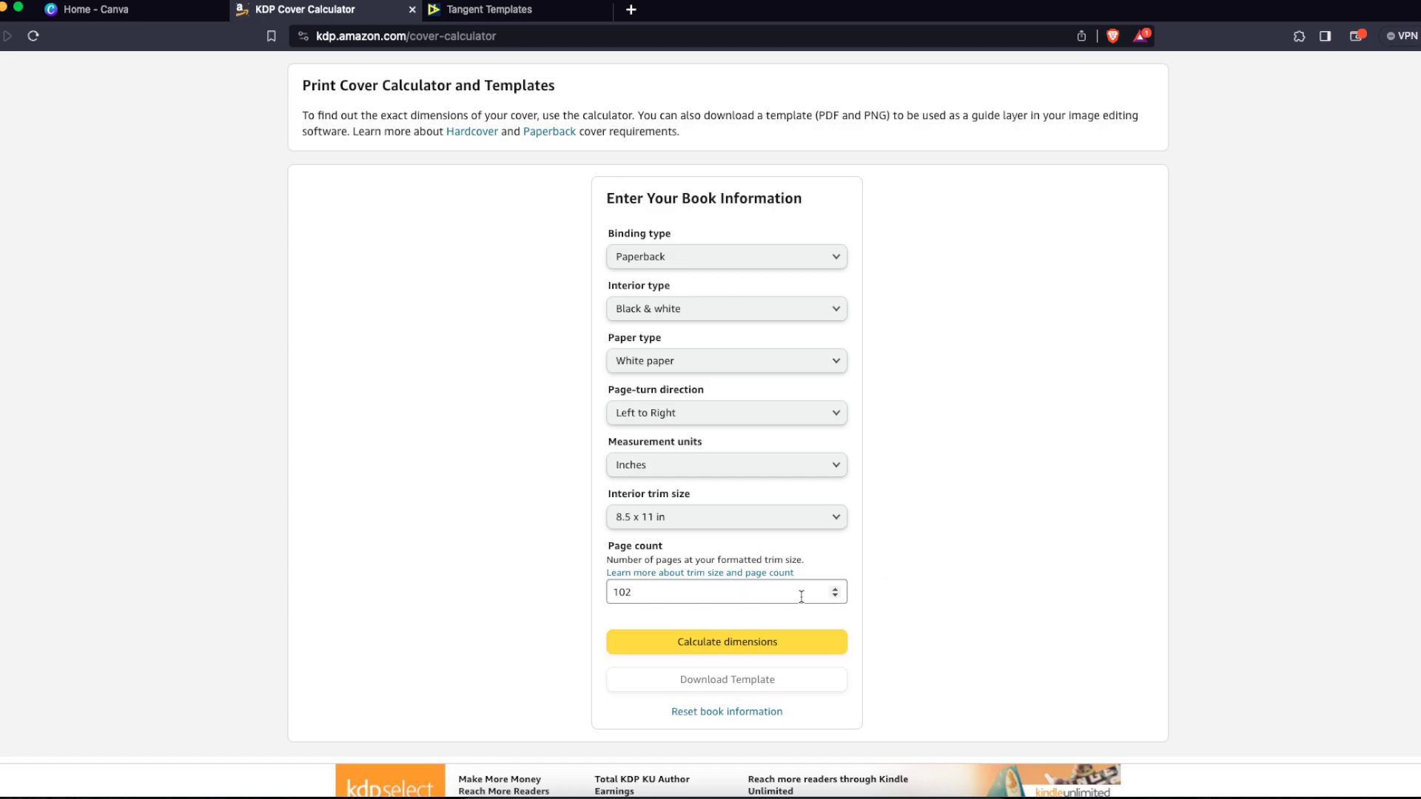
click(634, 650)
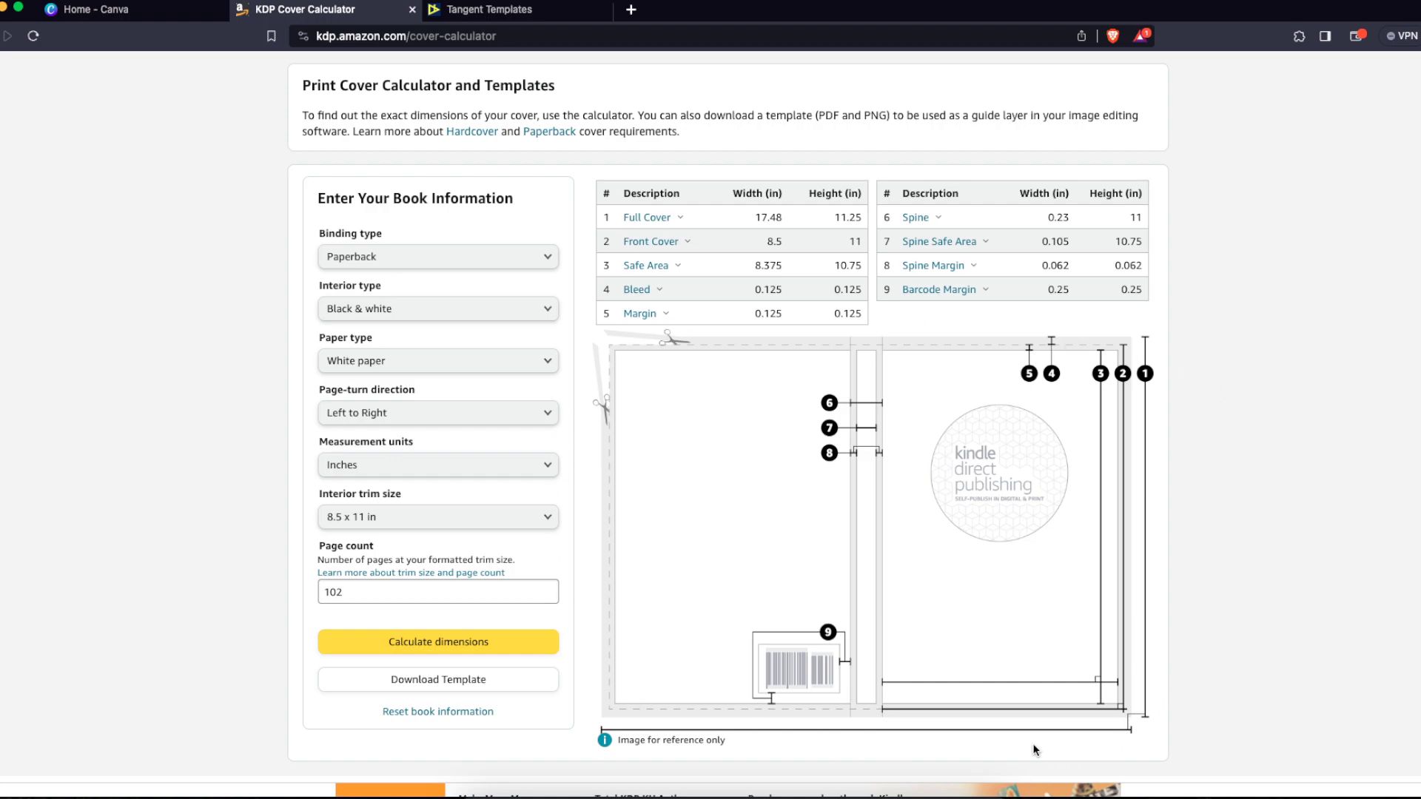
drag(762, 216, 863, 217)
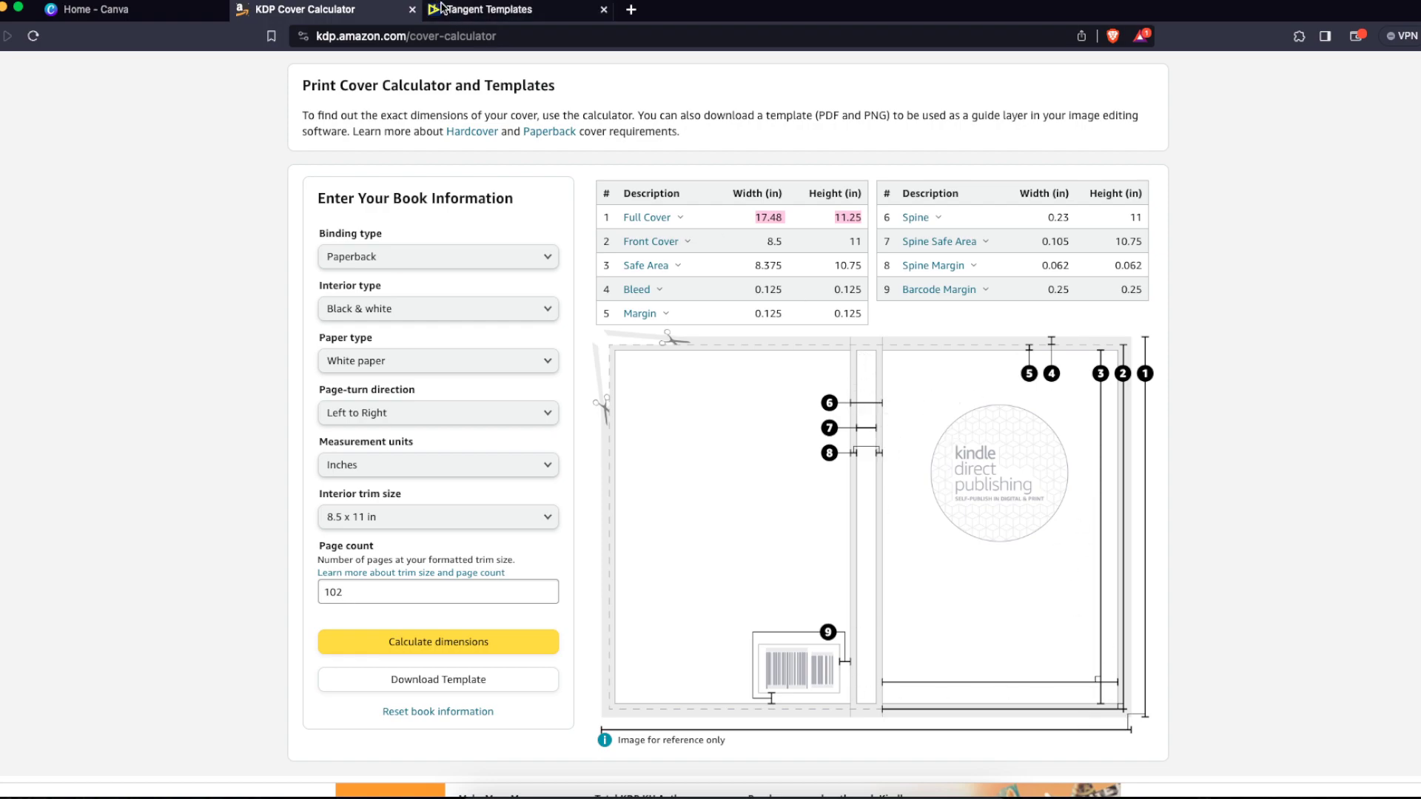
Step: Switch to Tangent Templates' KDP Helper and generate paperback cover dimensions for an 8.5 x 11 trim size with 102 pages
click(488, 9)
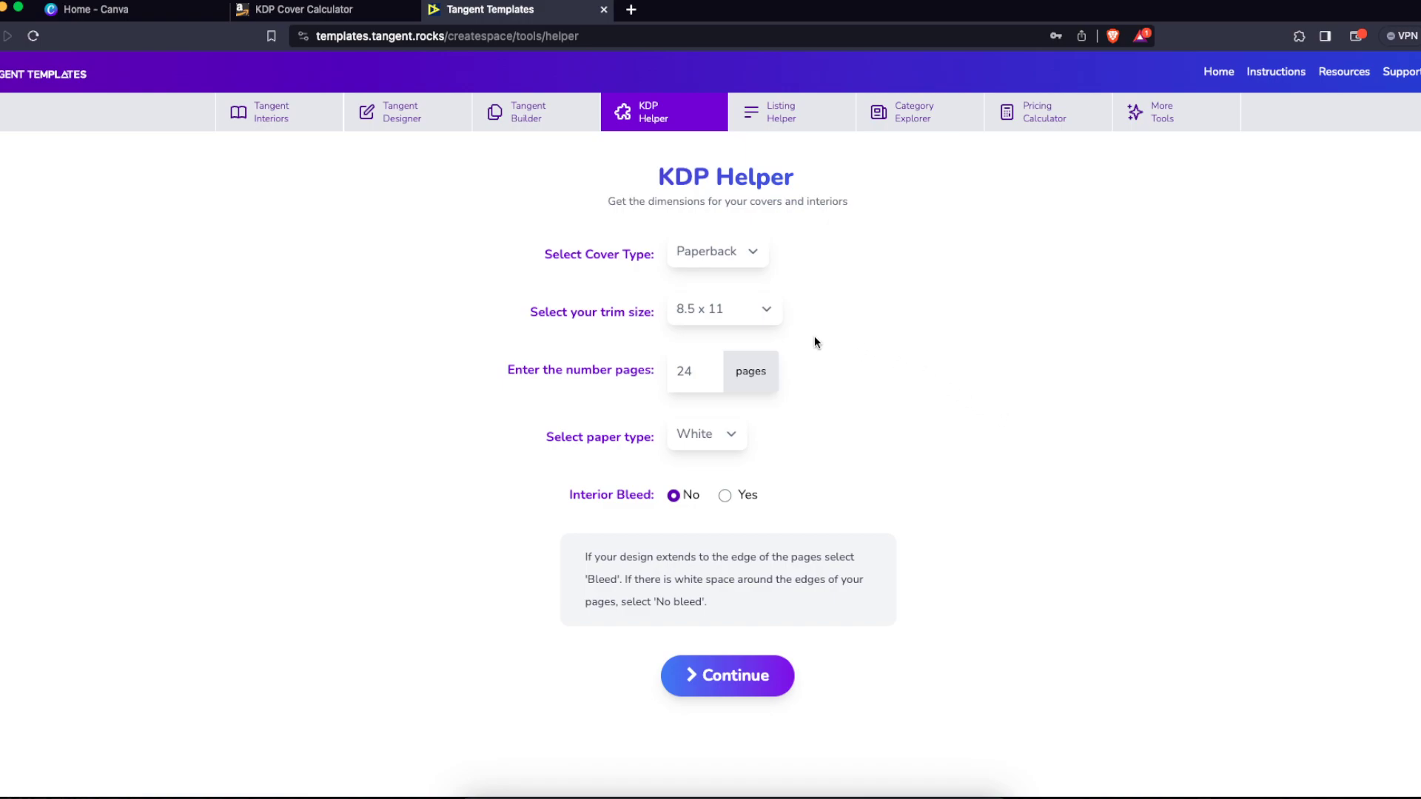
click(732, 310)
click(732, 310)
double_click(685, 370)
text(102)
click(752, 372)
click(733, 675)
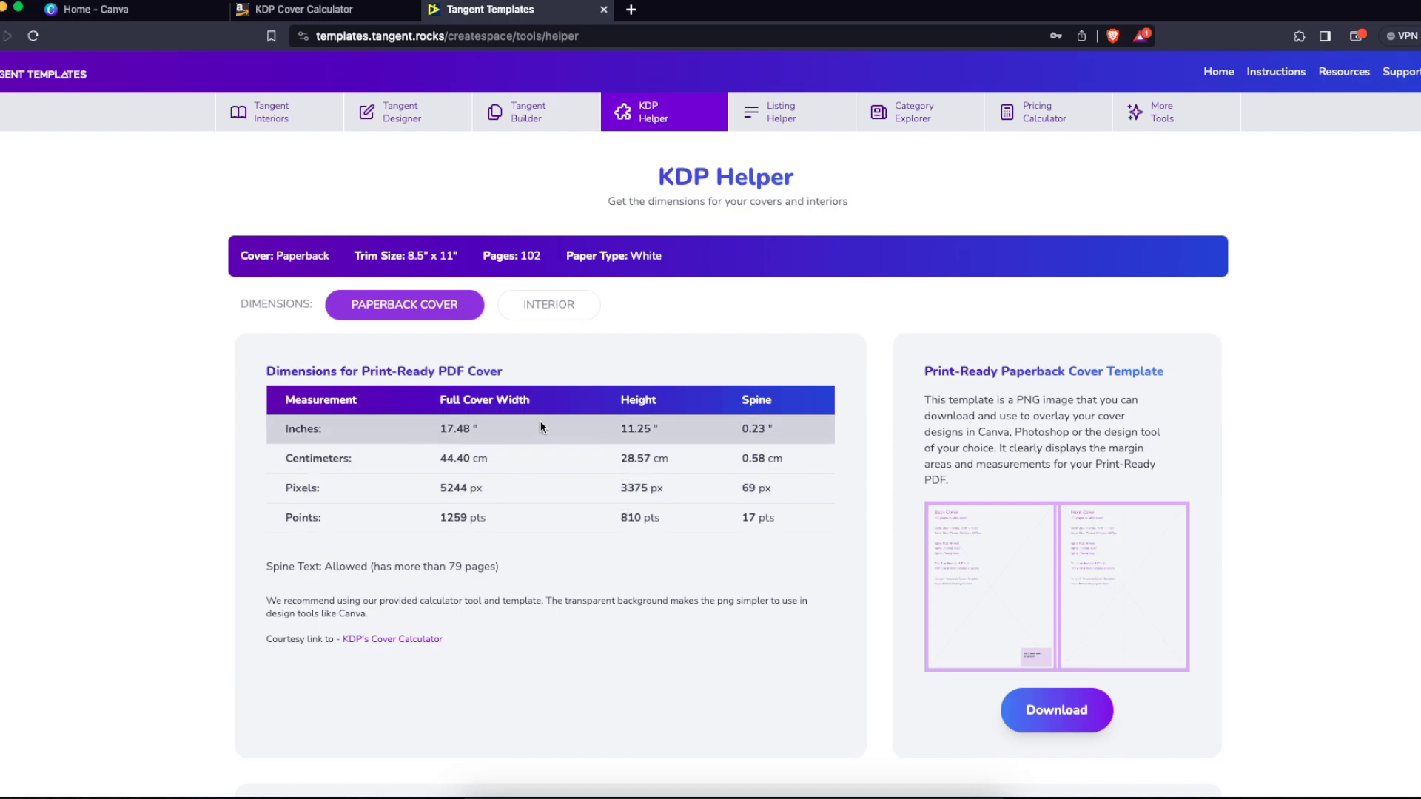
Step: Compare the full cover dimensions in both calculators and review KDP Helper's margins, per-program sizes and KDP Cover Creator dimensions
click(333, 10)
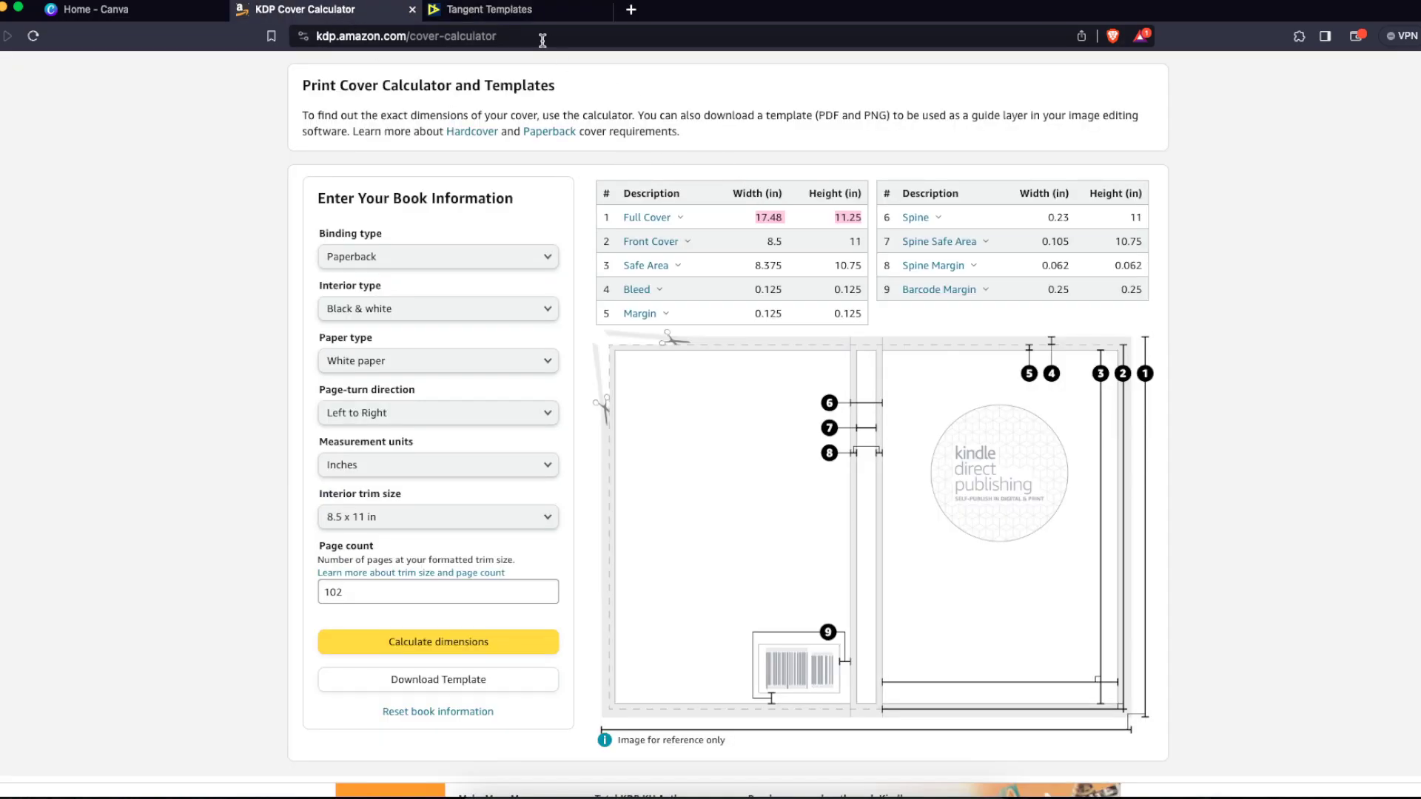
key(ctrl+Tab)
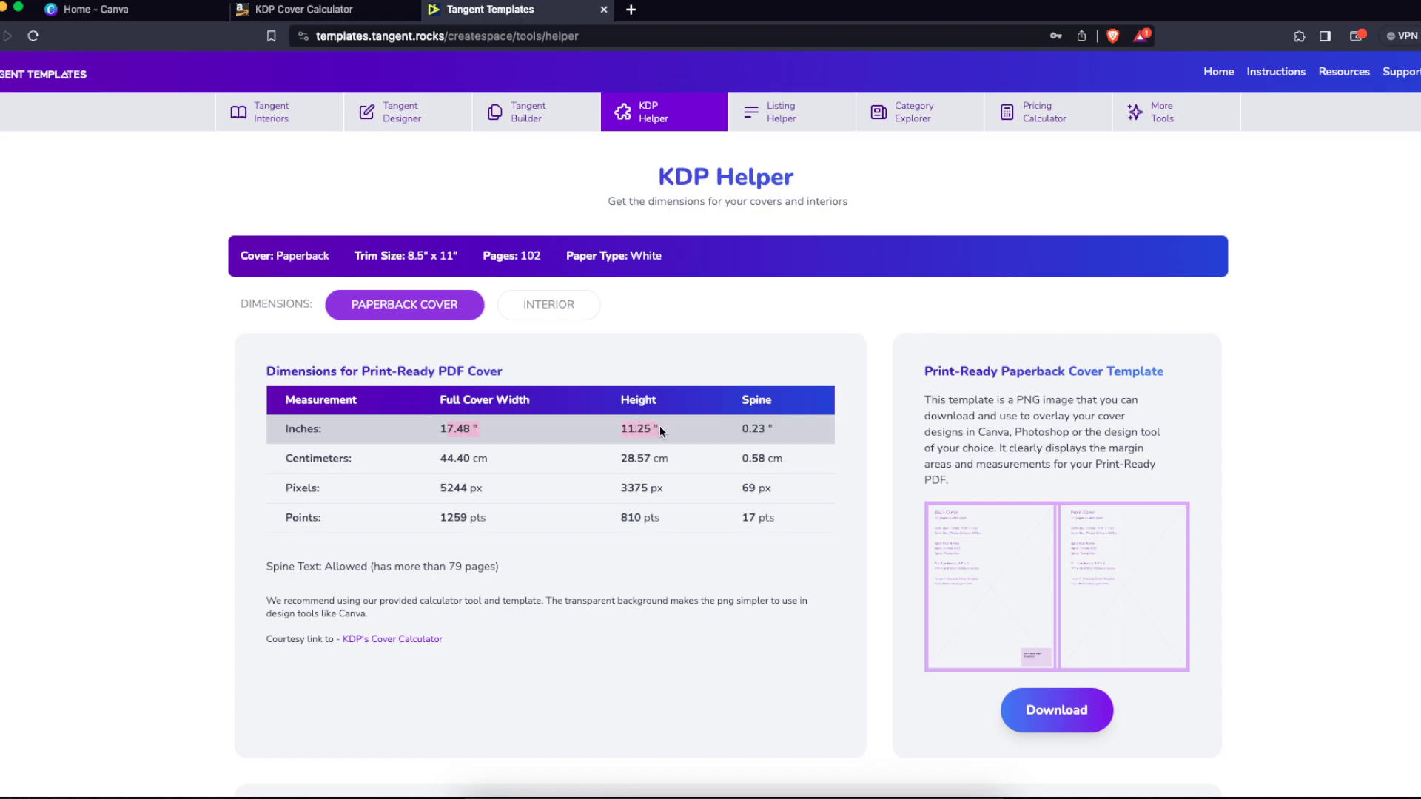
scroll(743, 503, down, 4)
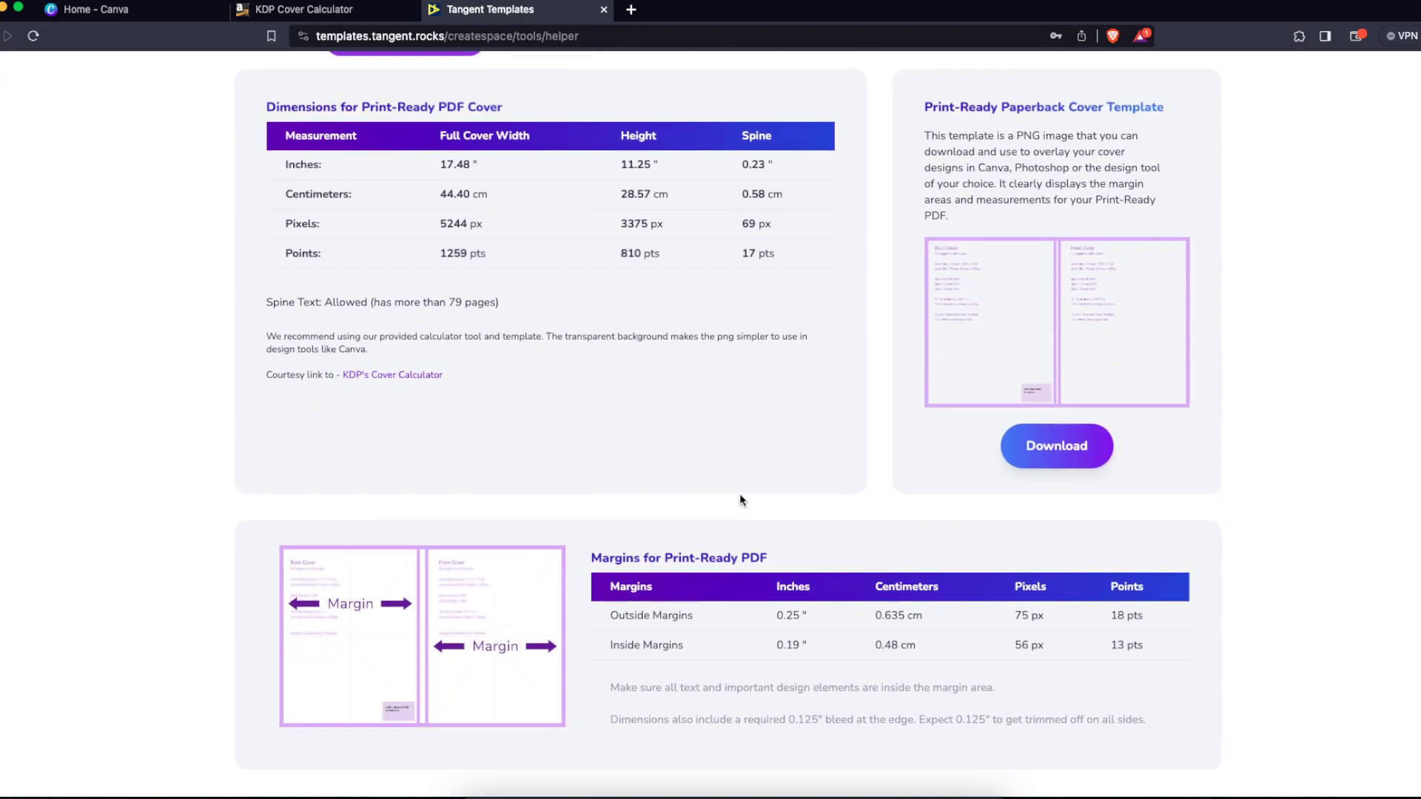
drag(377, 237, 706, 235)
scroll(703, 416, down, 5)
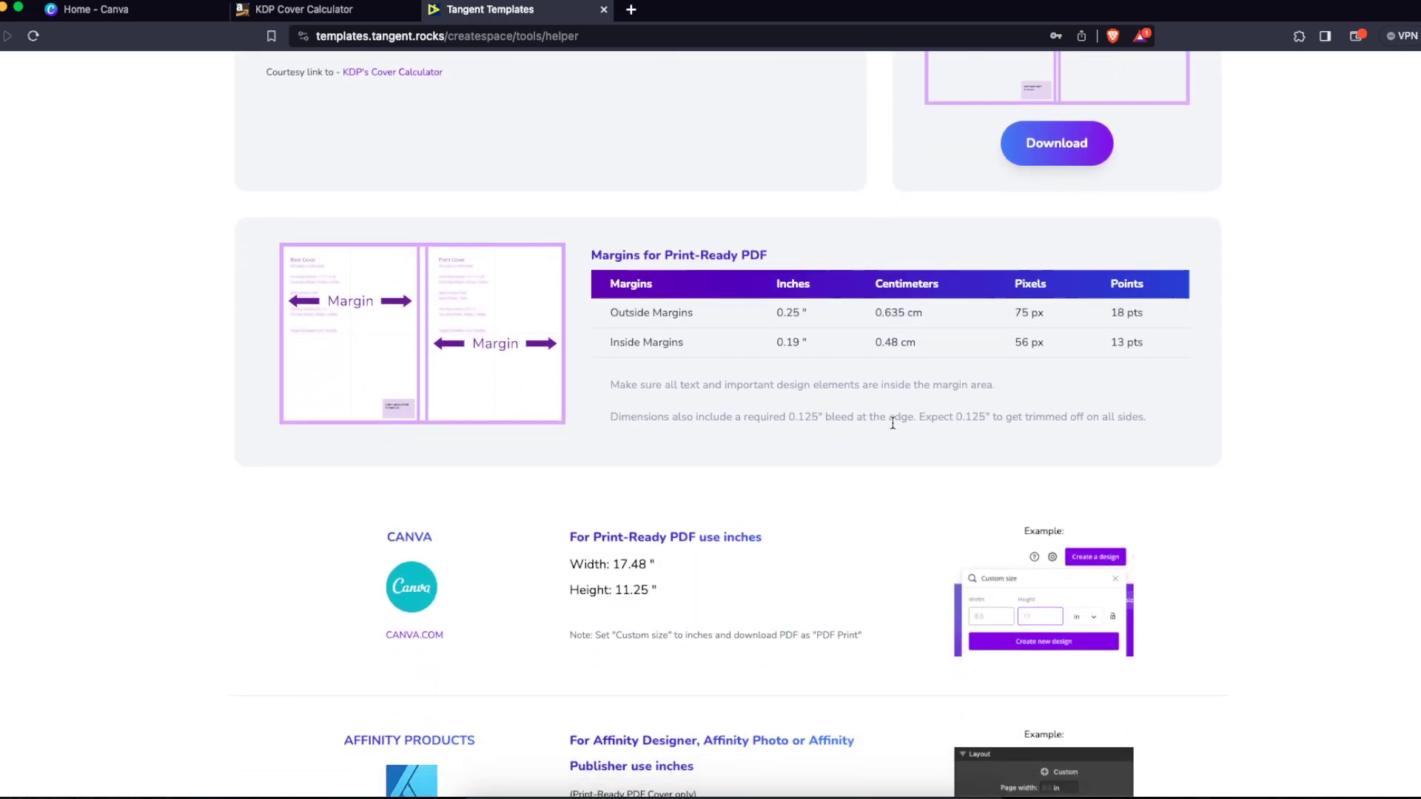
scroll(892, 423, down, 15)
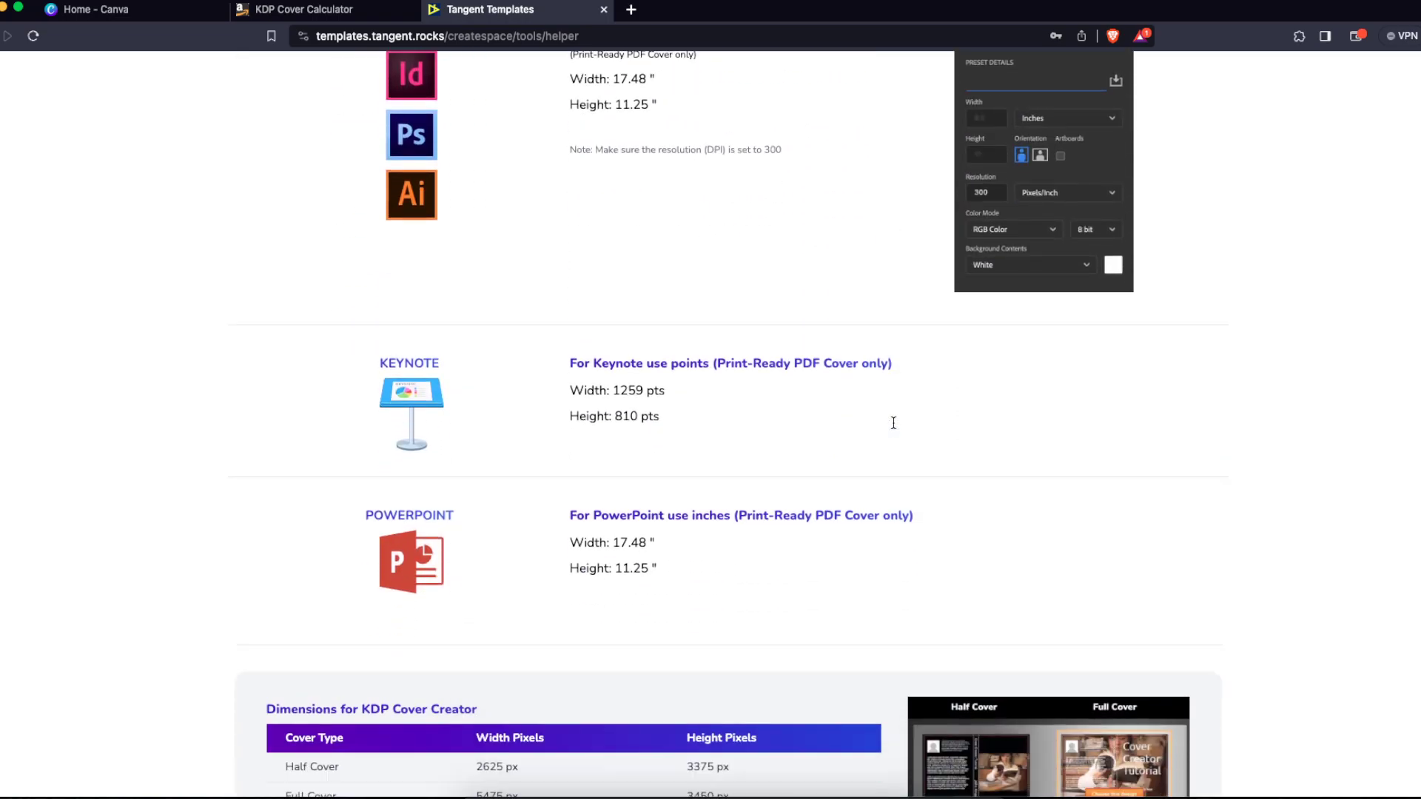
scroll(893, 422, down, 4)
Step: Copy the half cover pixel width from KDP Helper, switch to Canva and enter 2625 px as a custom-size design's width
drag(291, 471, 502, 473)
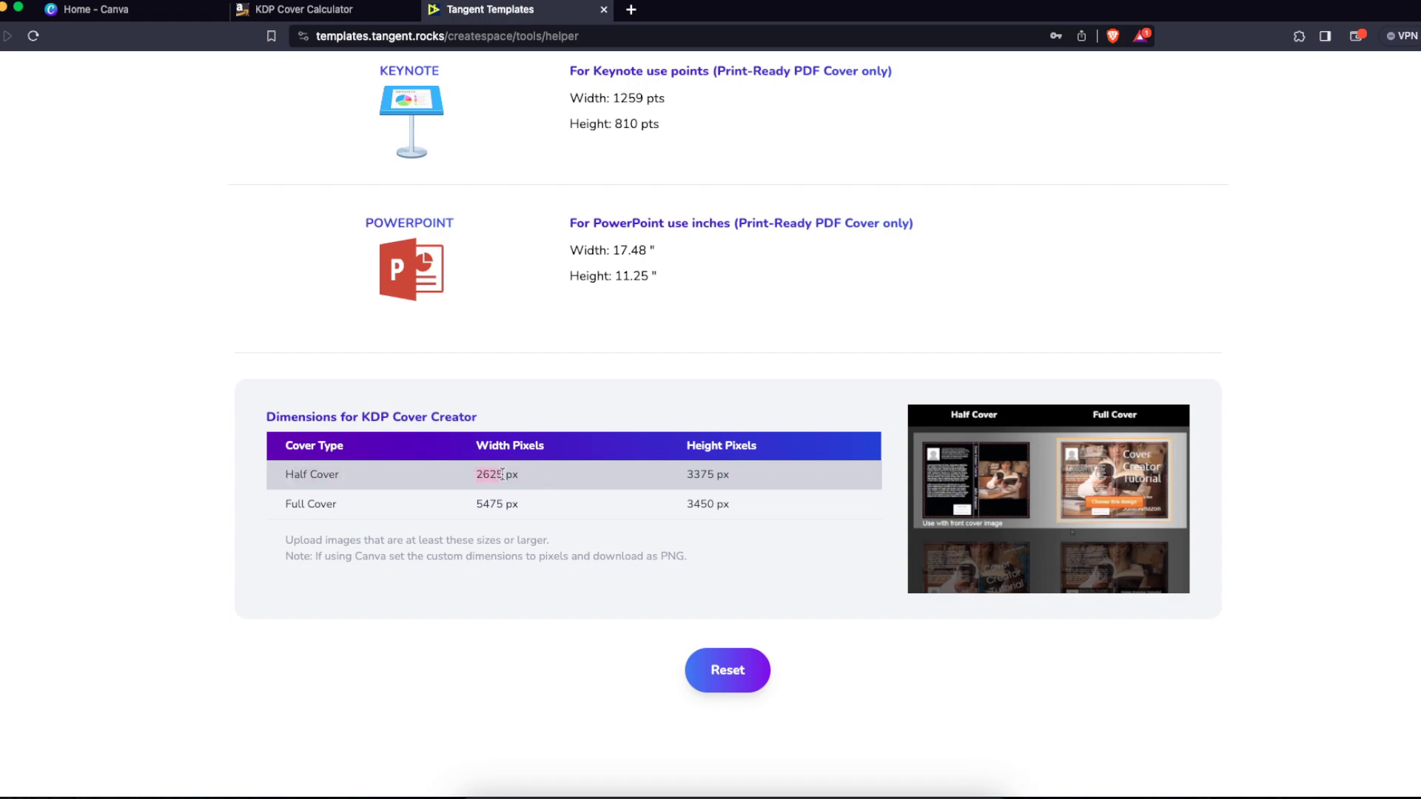
key(ctrl+shift+Tab)
key(ctrl+shift+Tab)
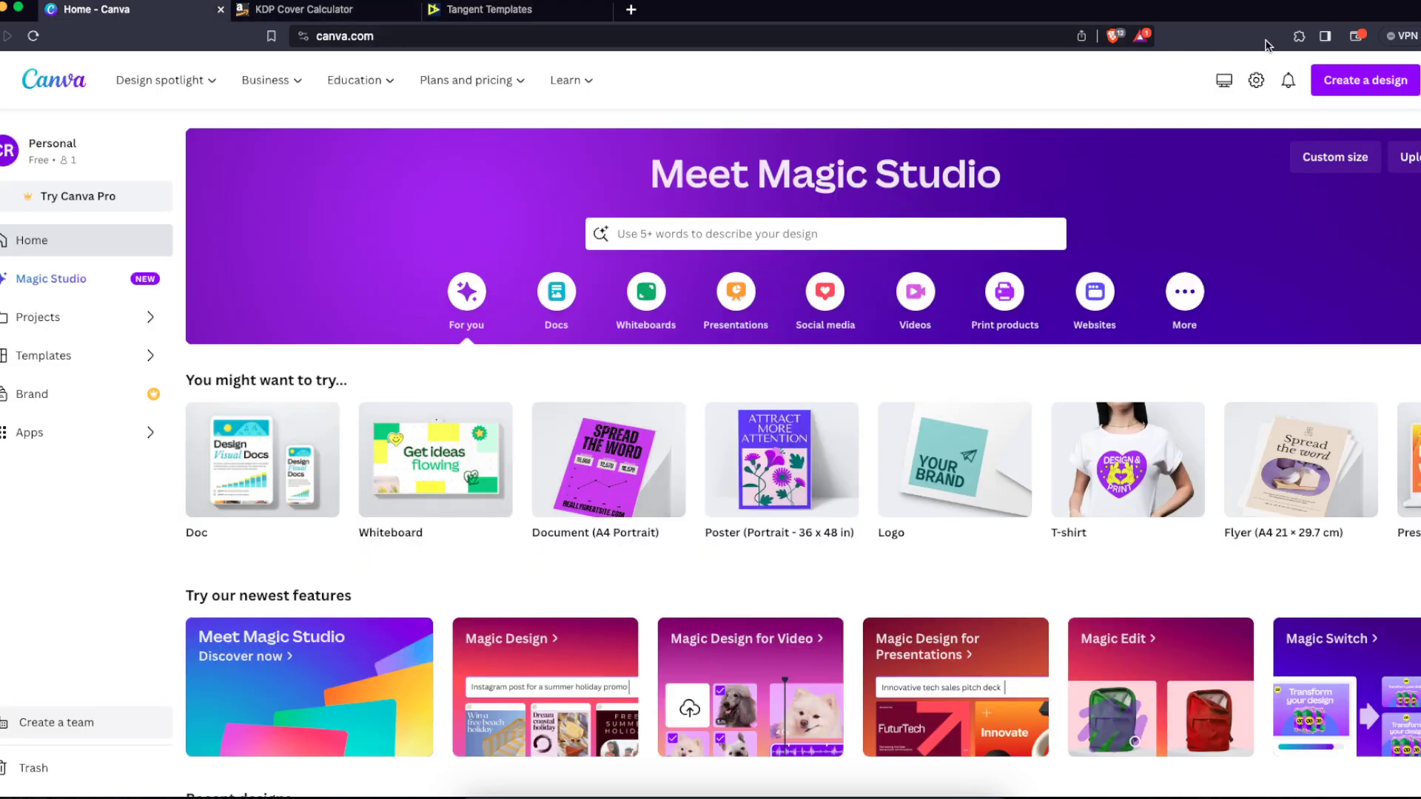
click(1366, 80)
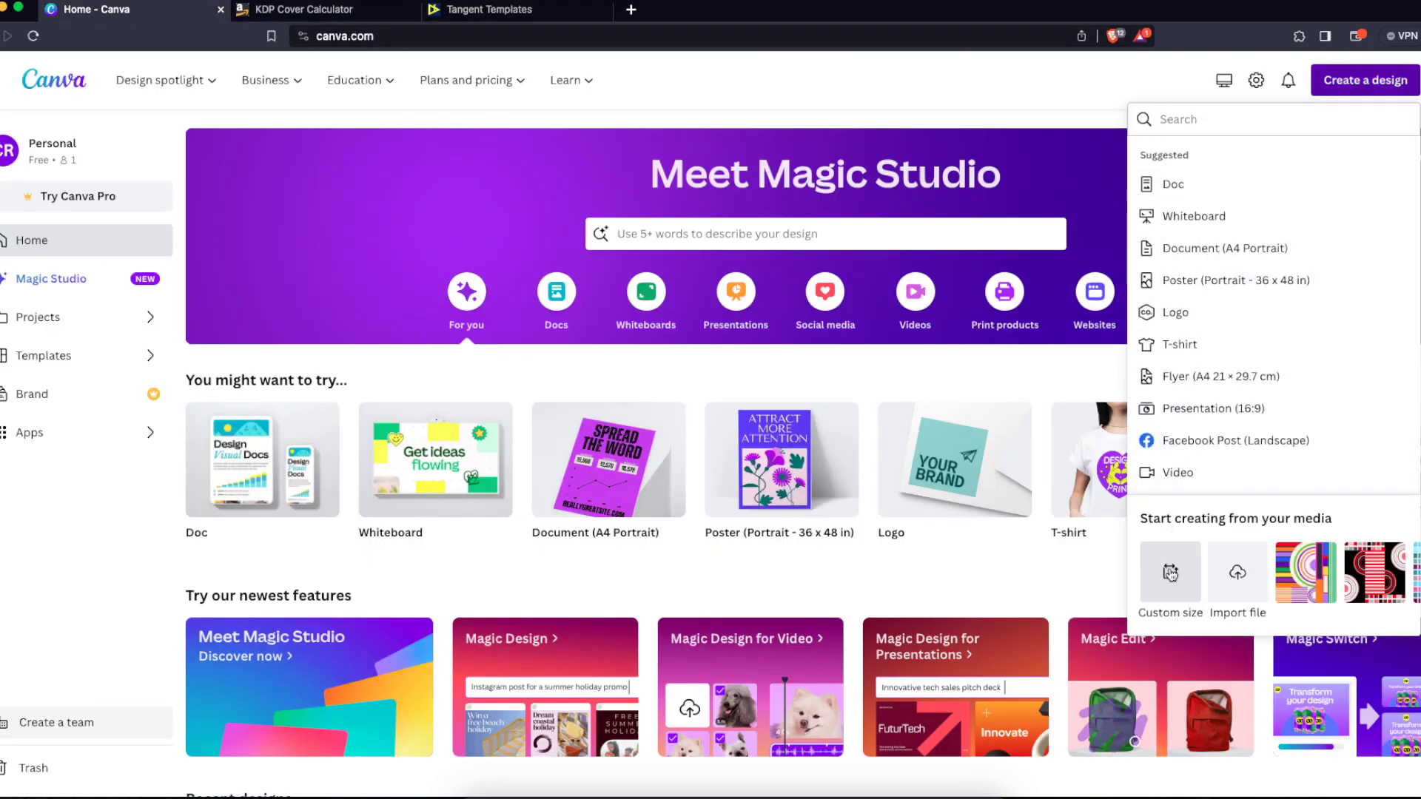
click(1171, 568)
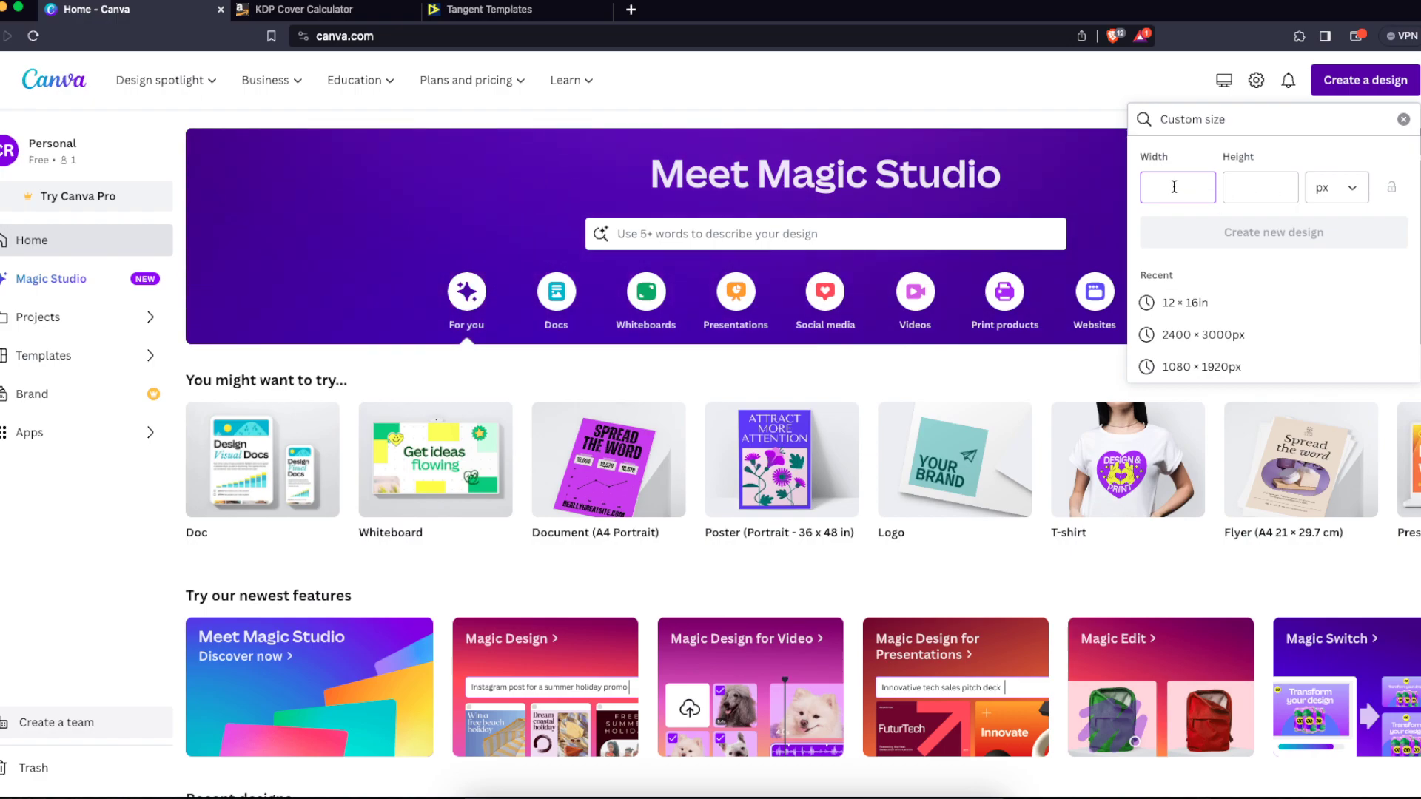
text(2625)
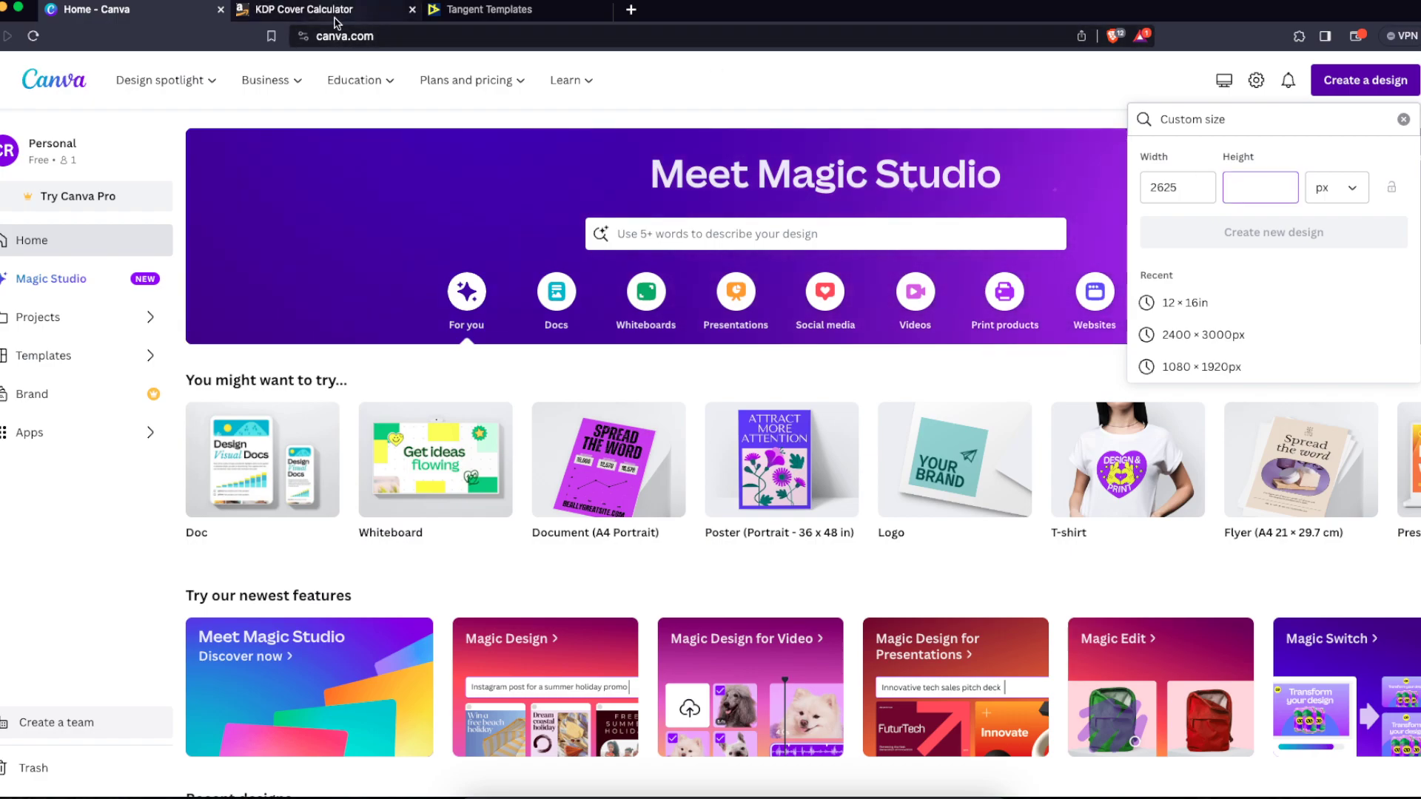
Step: Copy the half cover height from Tangent Templates into Canva's custom-size height as 3375 px and create the new design
click(490, 9)
drag(685, 474, 716, 473)
key(super+c)
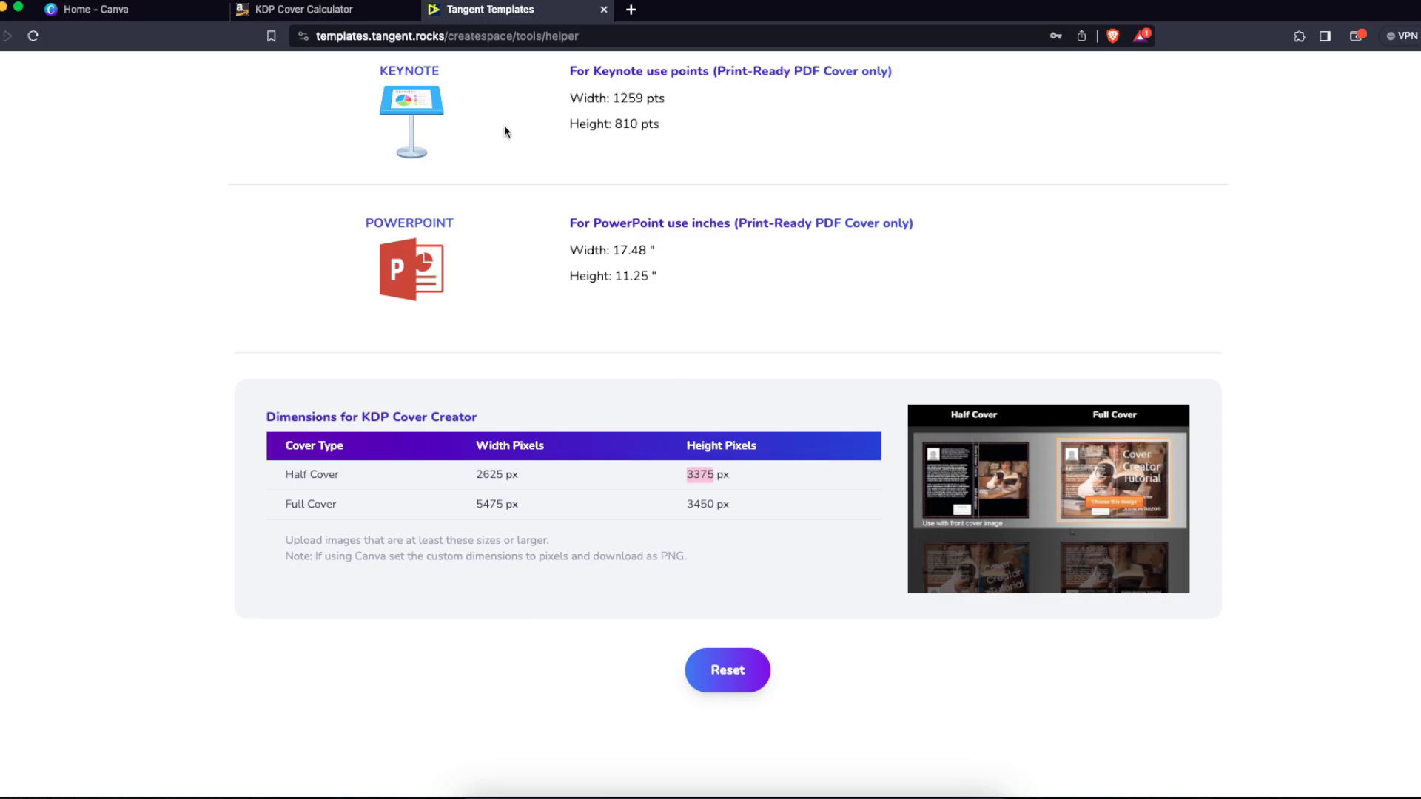
click(119, 9)
key(super+v)
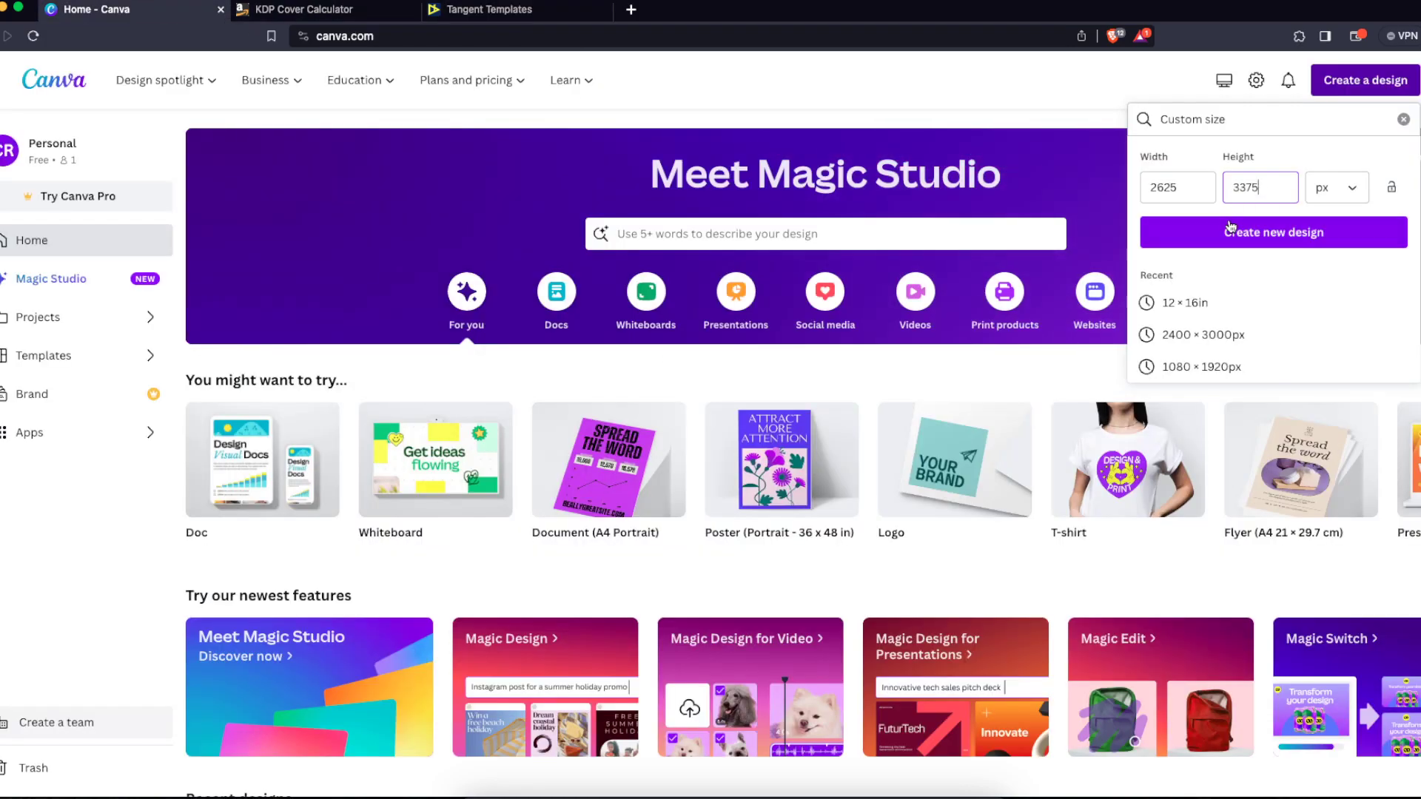
click(1213, 236)
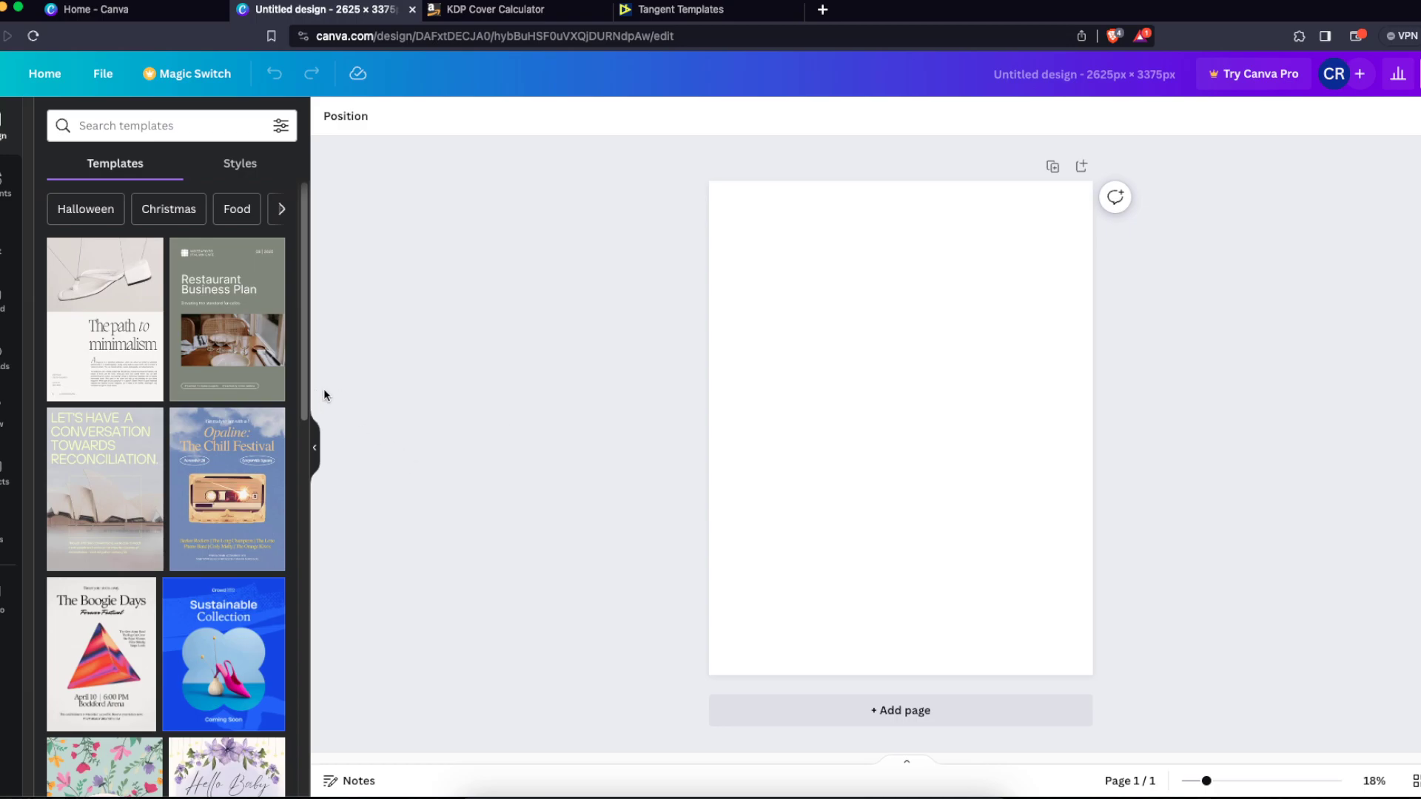
Step: Browse the templates and apply the Green Floral Baby Shower Invitation to the blank page
scroll(265, 390, down, 3)
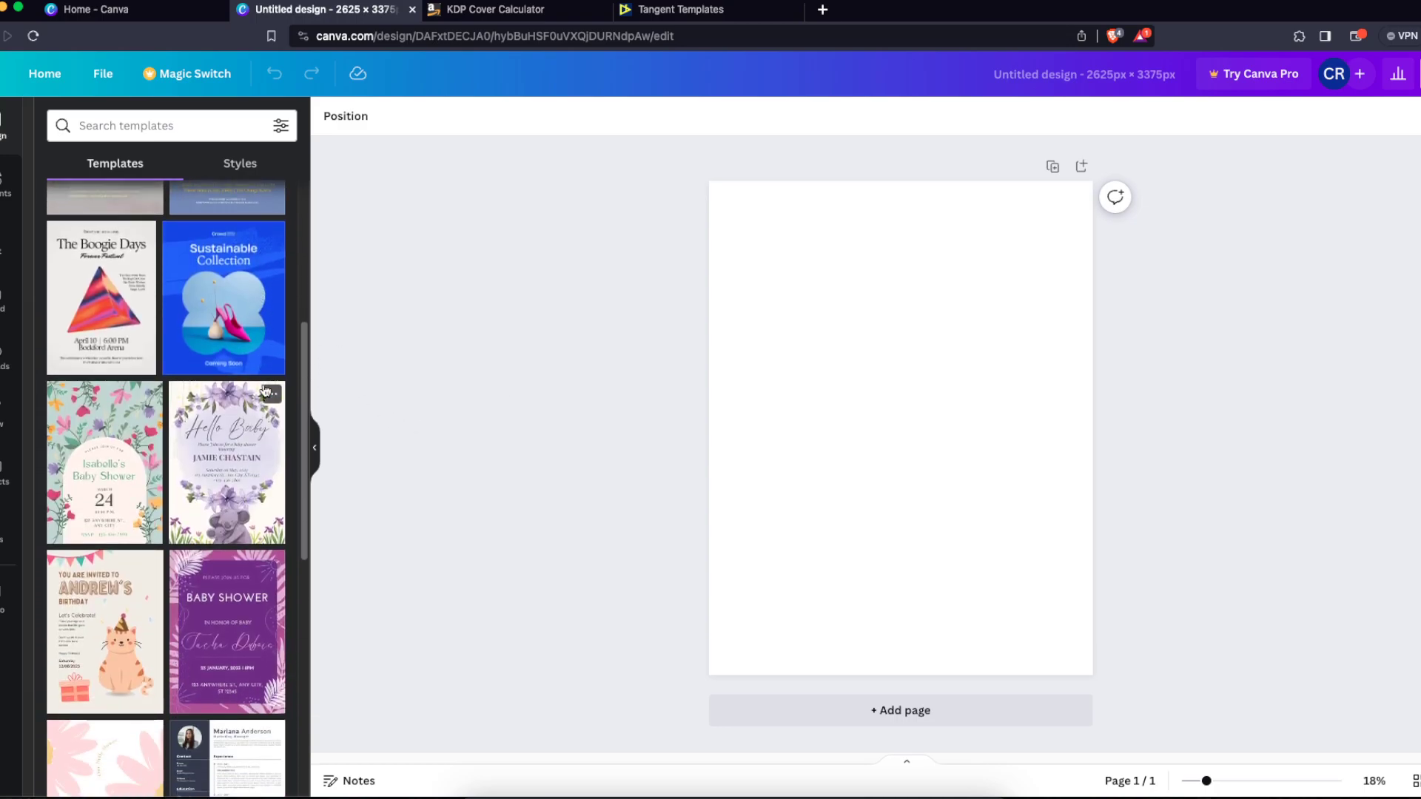
scroll(264, 390, down, 5)
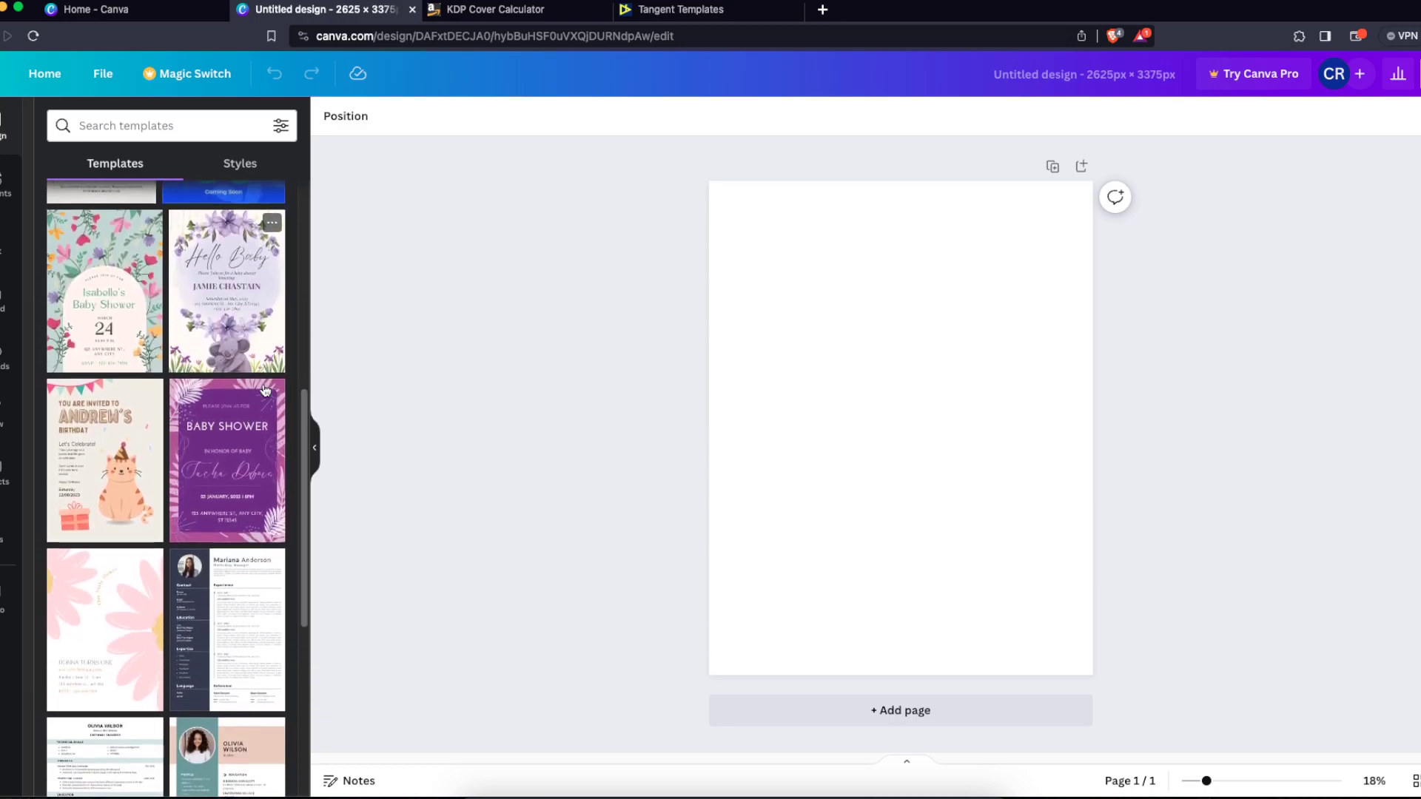
scroll(264, 464, down, 5)
scroll(264, 464, up, 8)
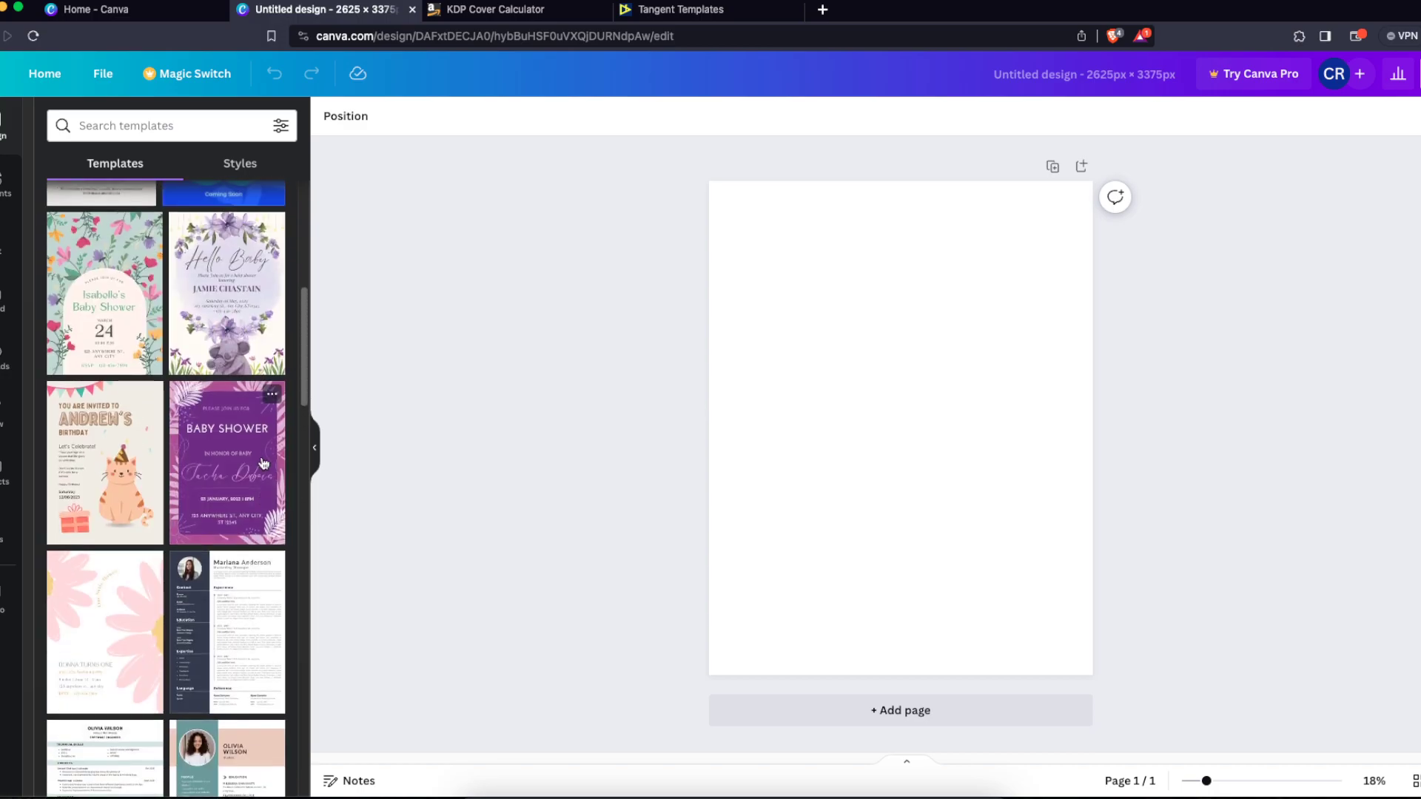
scroll(264, 464, up, 1)
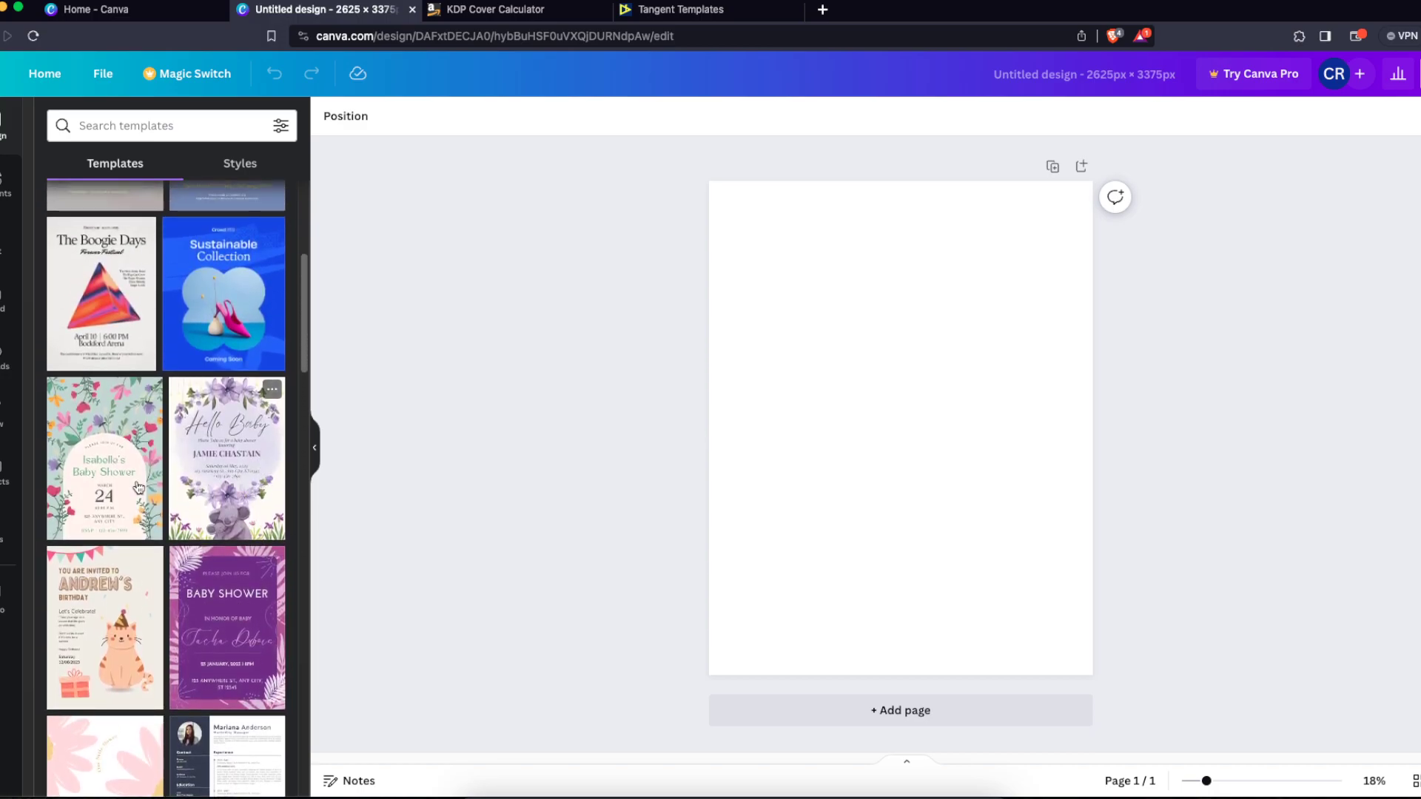
click(86, 493)
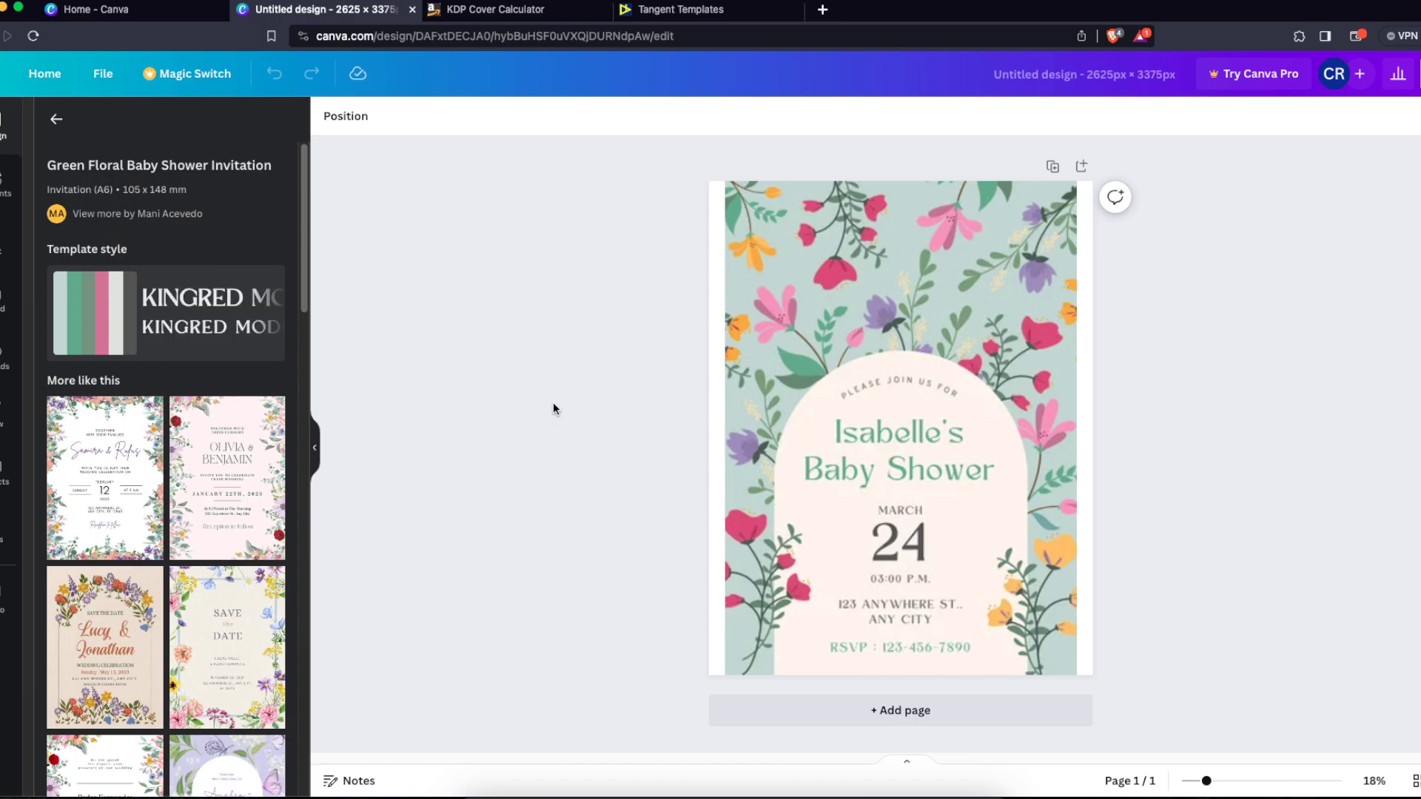
Step: Delete the flowers and the other template elements from the page, keeping only the plain green background
click(553, 401)
drag(697, 162, 1075, 329)
key(Delete)
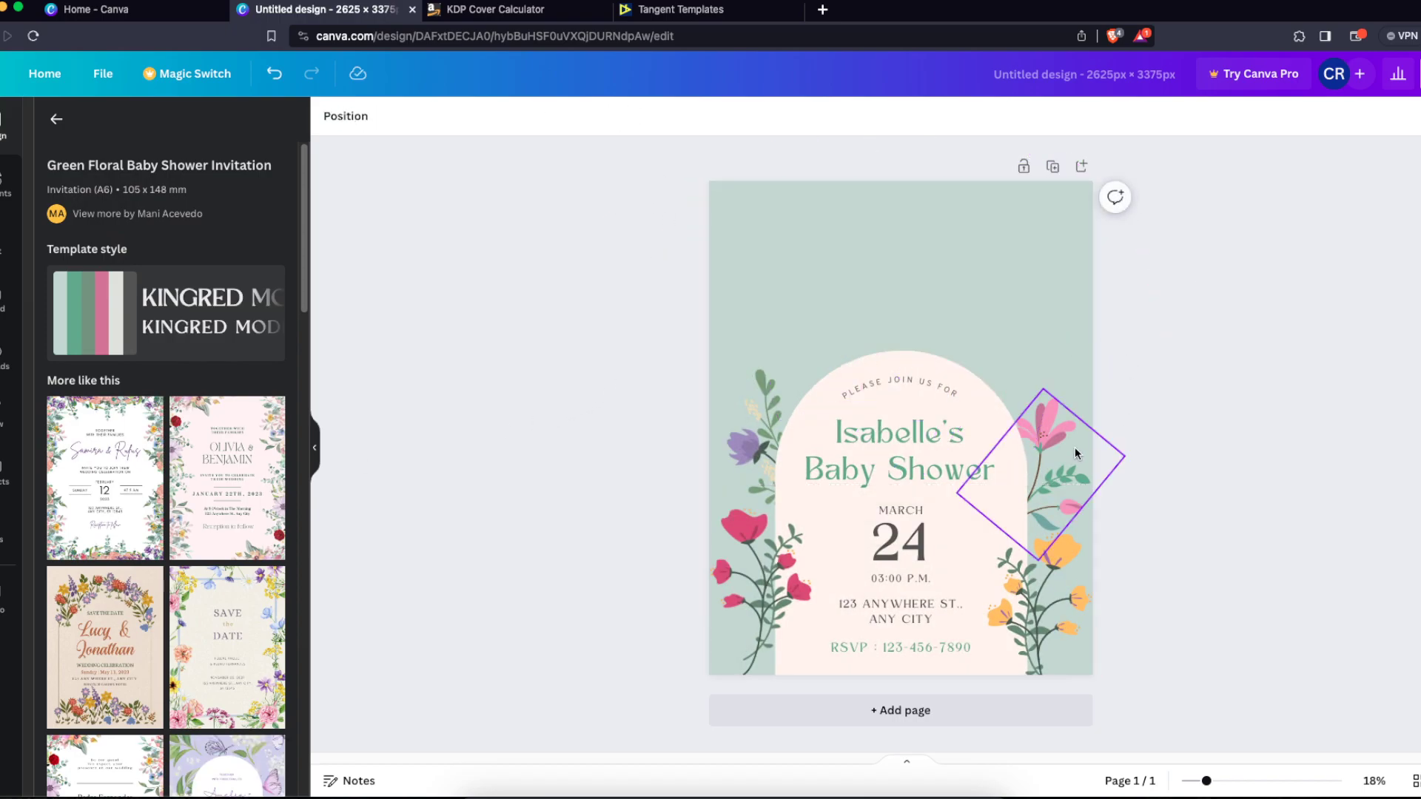
click(1056, 565)
key(Delete)
click(749, 567)
key(Delete)
click(756, 455)
key(Delete)
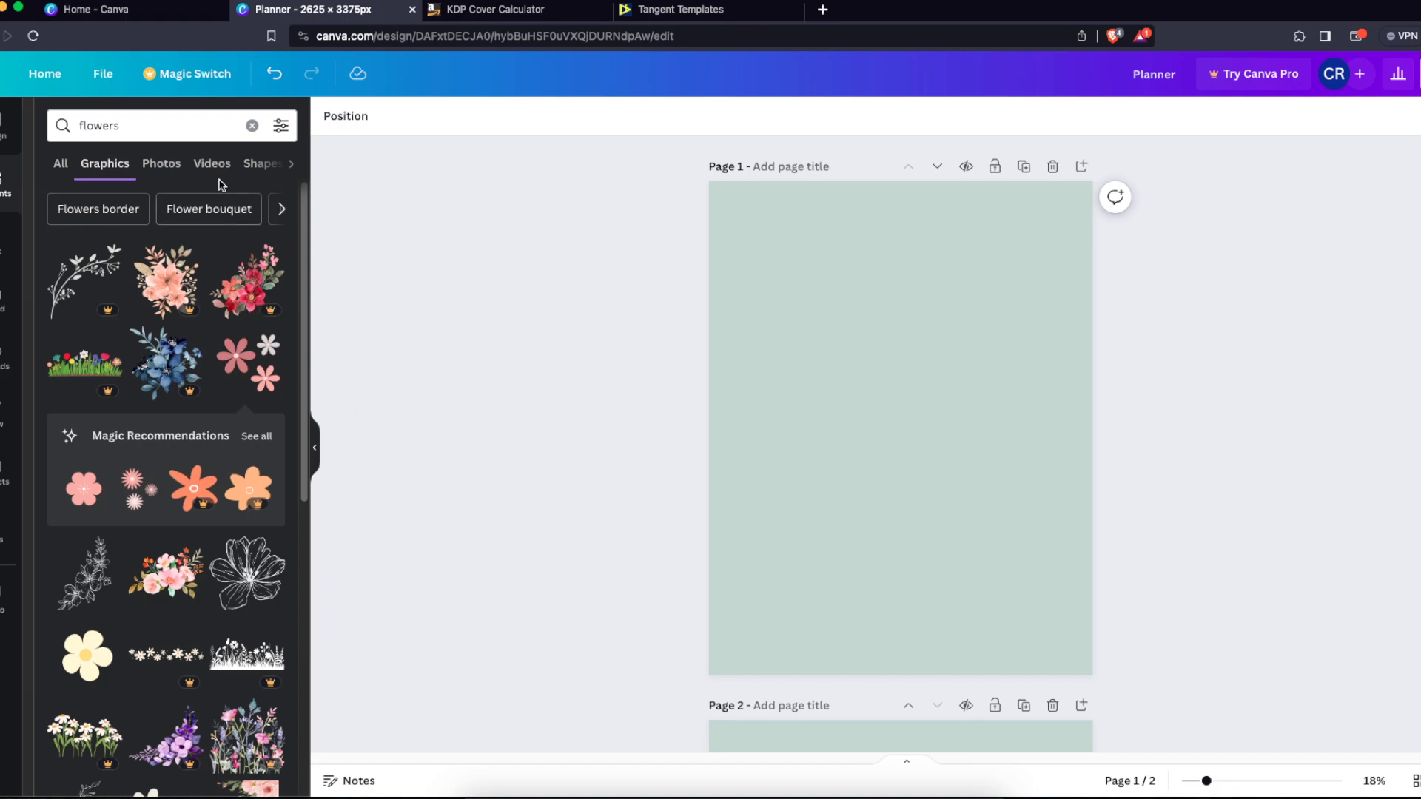
Step: Try the three-flower graphic on page 1, enlarged in the lower half, and delete it
click(248, 363)
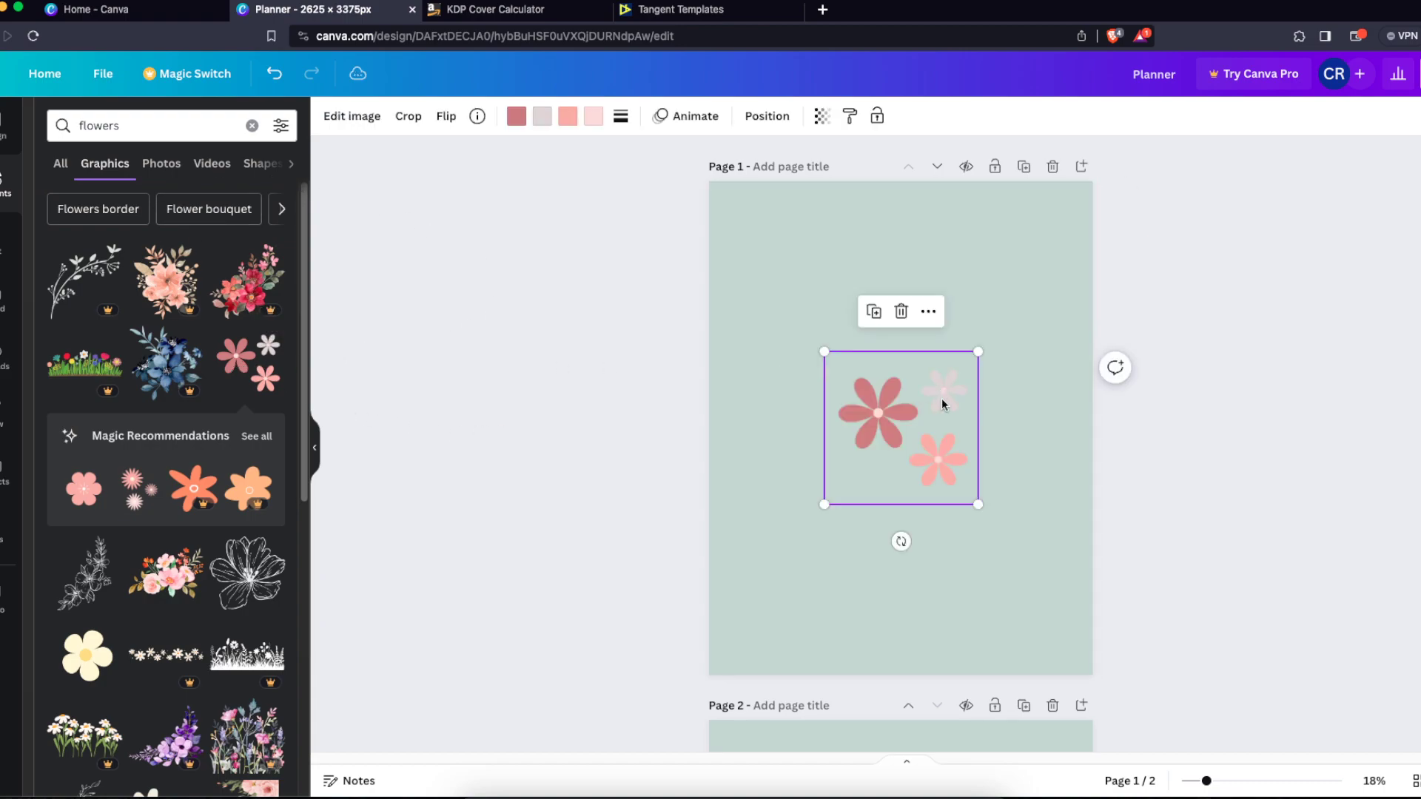
drag(978, 501, 1064, 573)
drag(1031, 516, 979, 498)
click(1050, 513)
drag(930, 431, 940, 521)
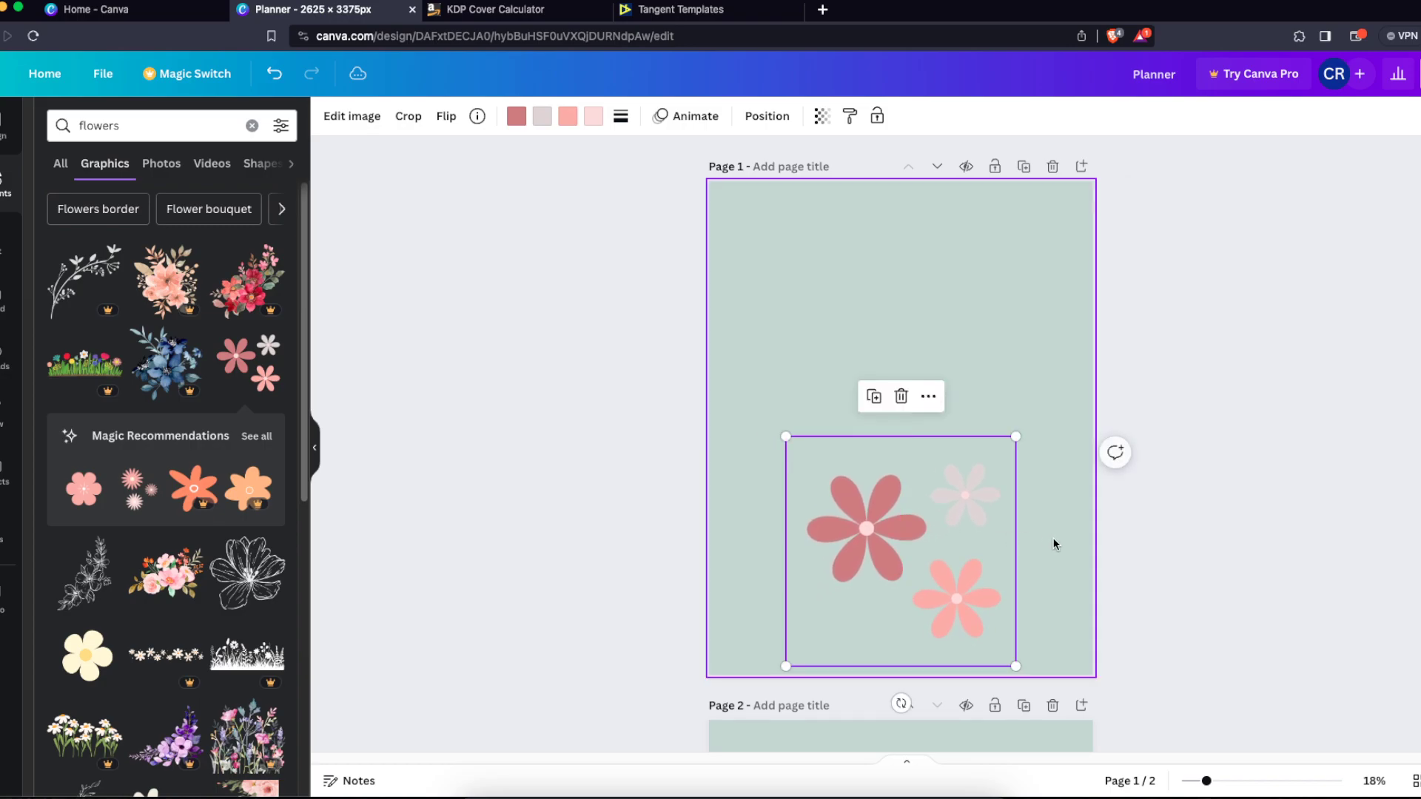
click(1053, 539)
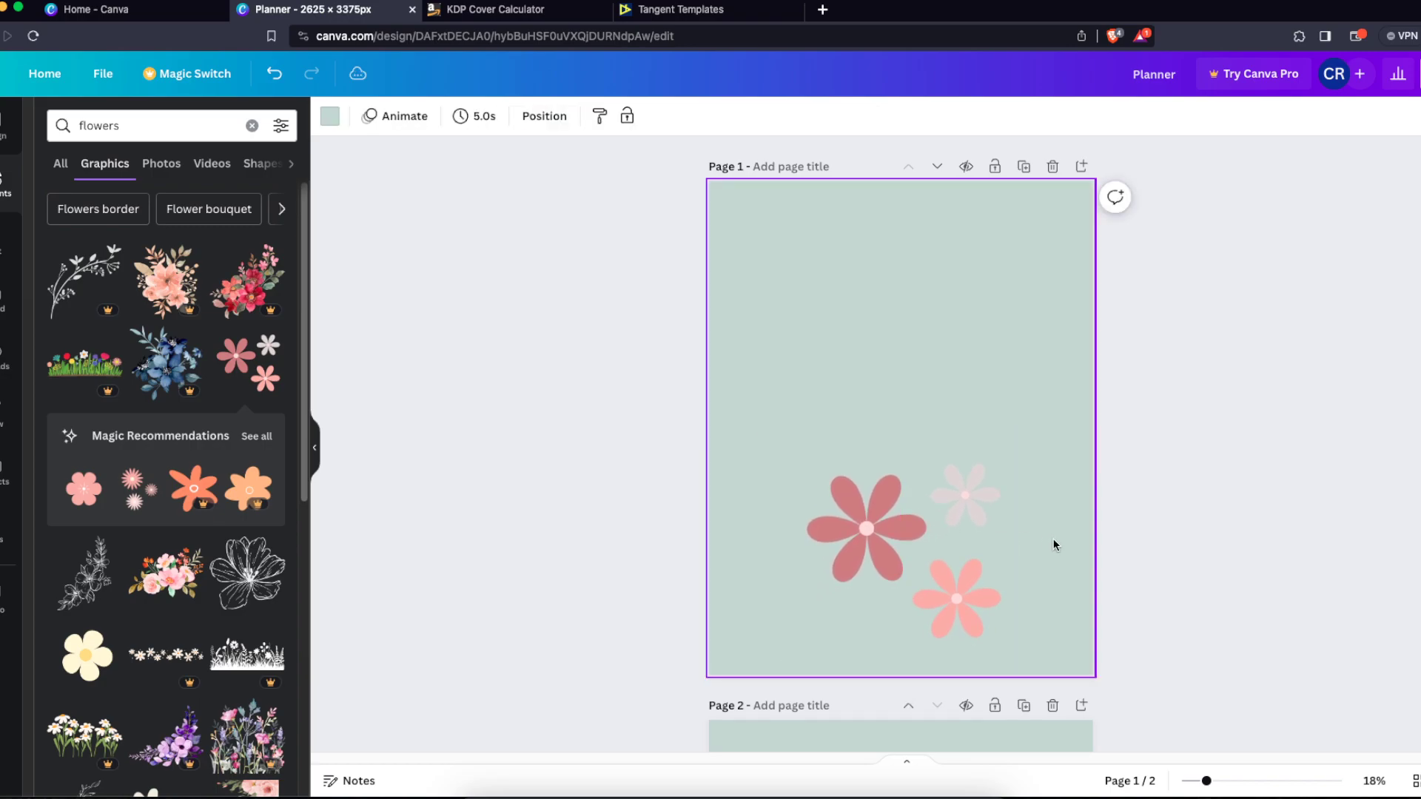
click(909, 569)
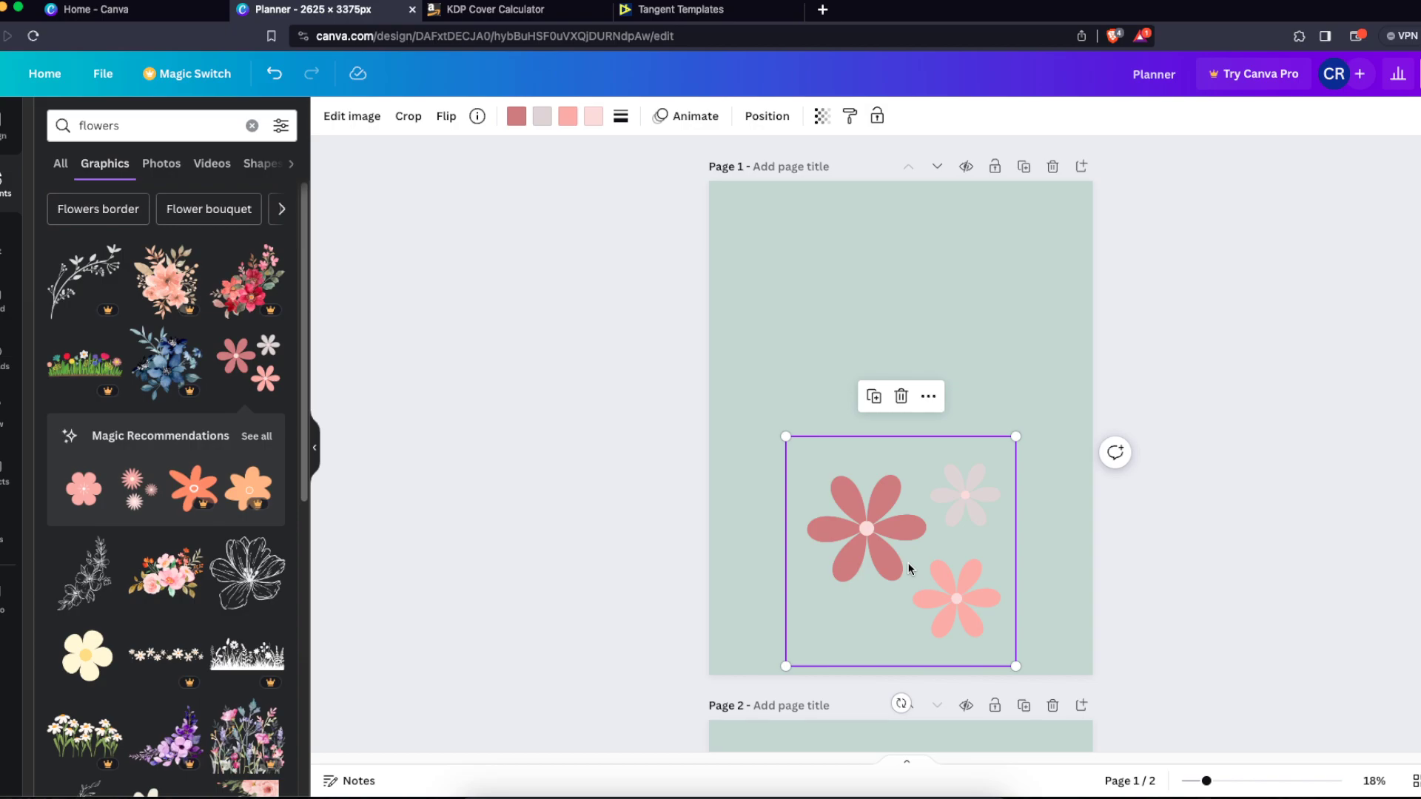
scroll(909, 568, down, 1)
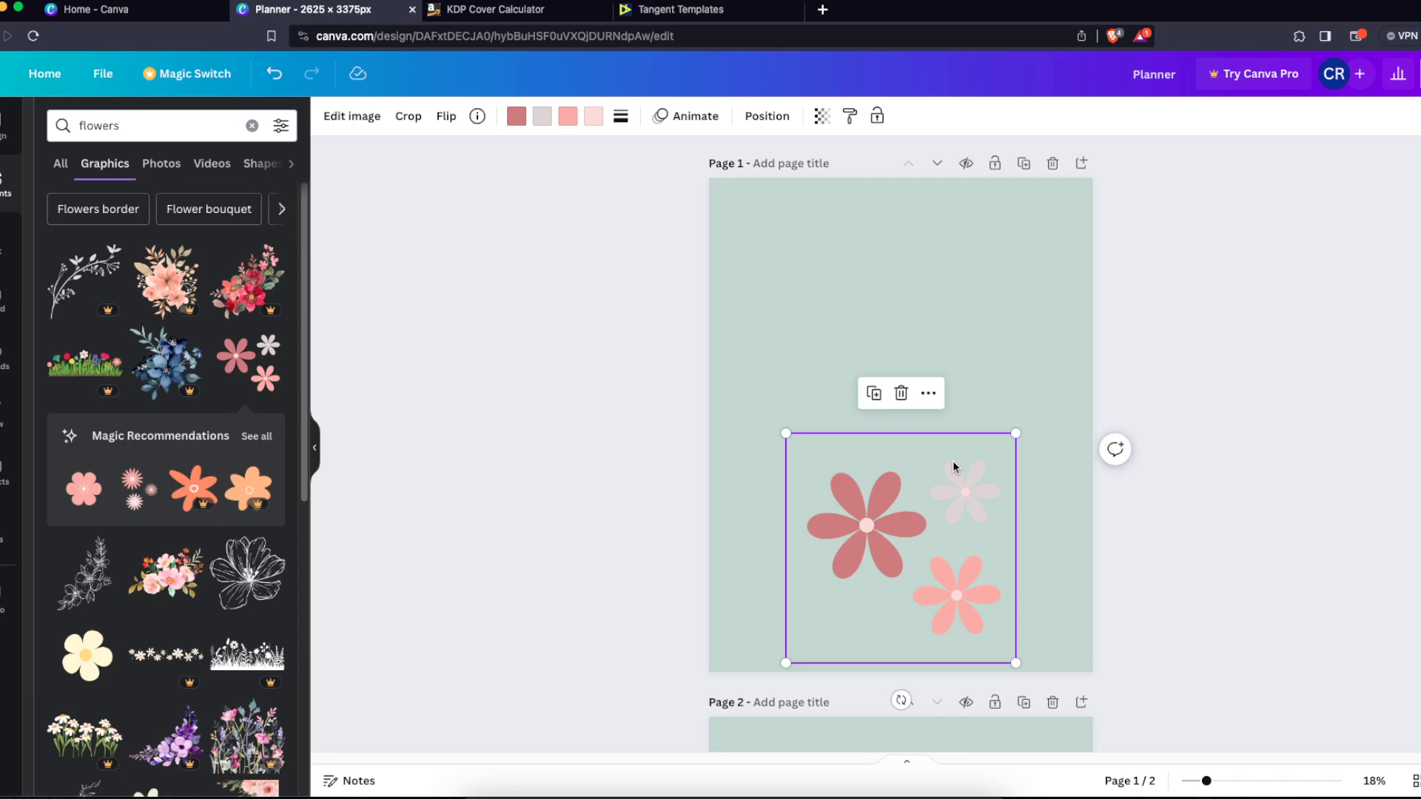
key(Delete)
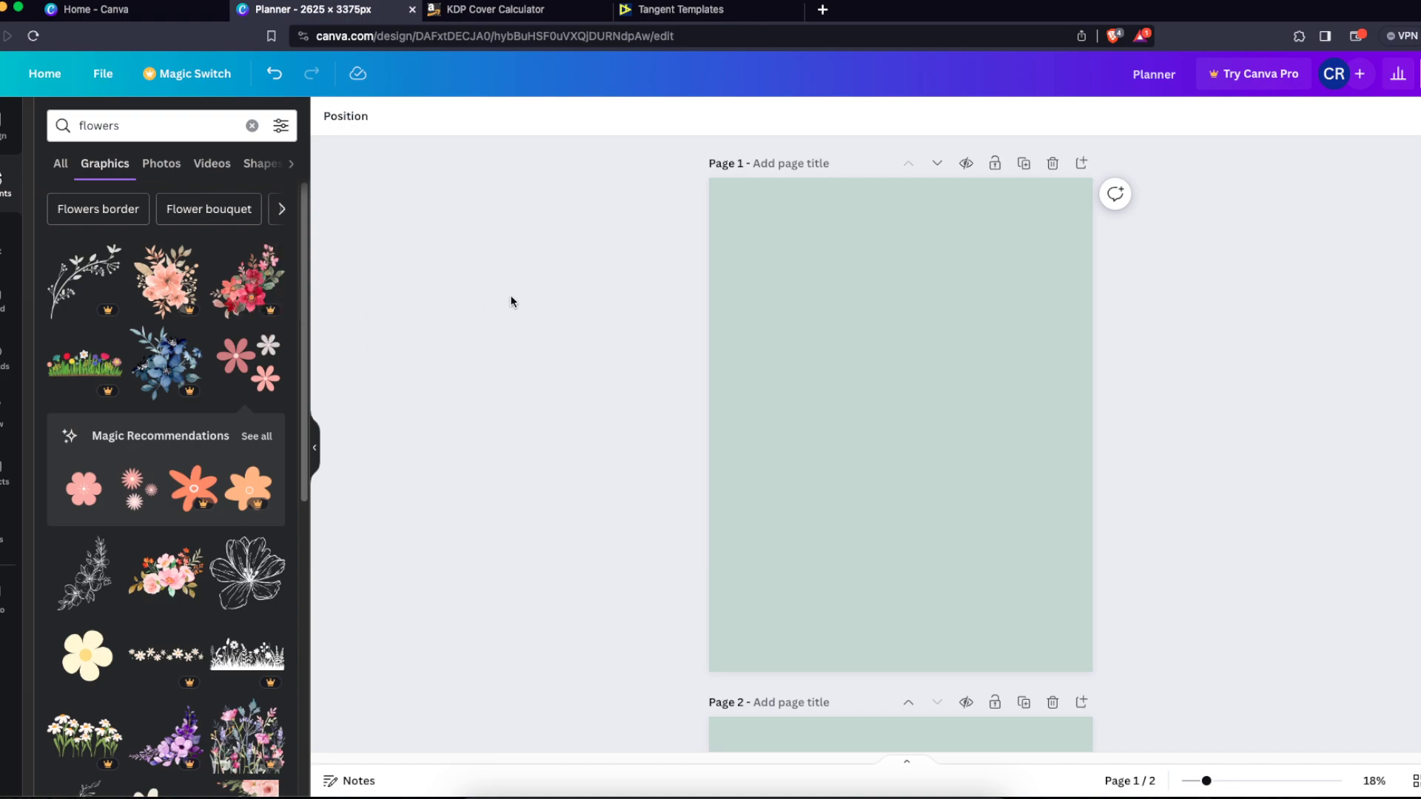
Step: Search Creative Fabrica for flowers in a new tab, look through the listings and filter them to the Print On Demand license
click(823, 9)
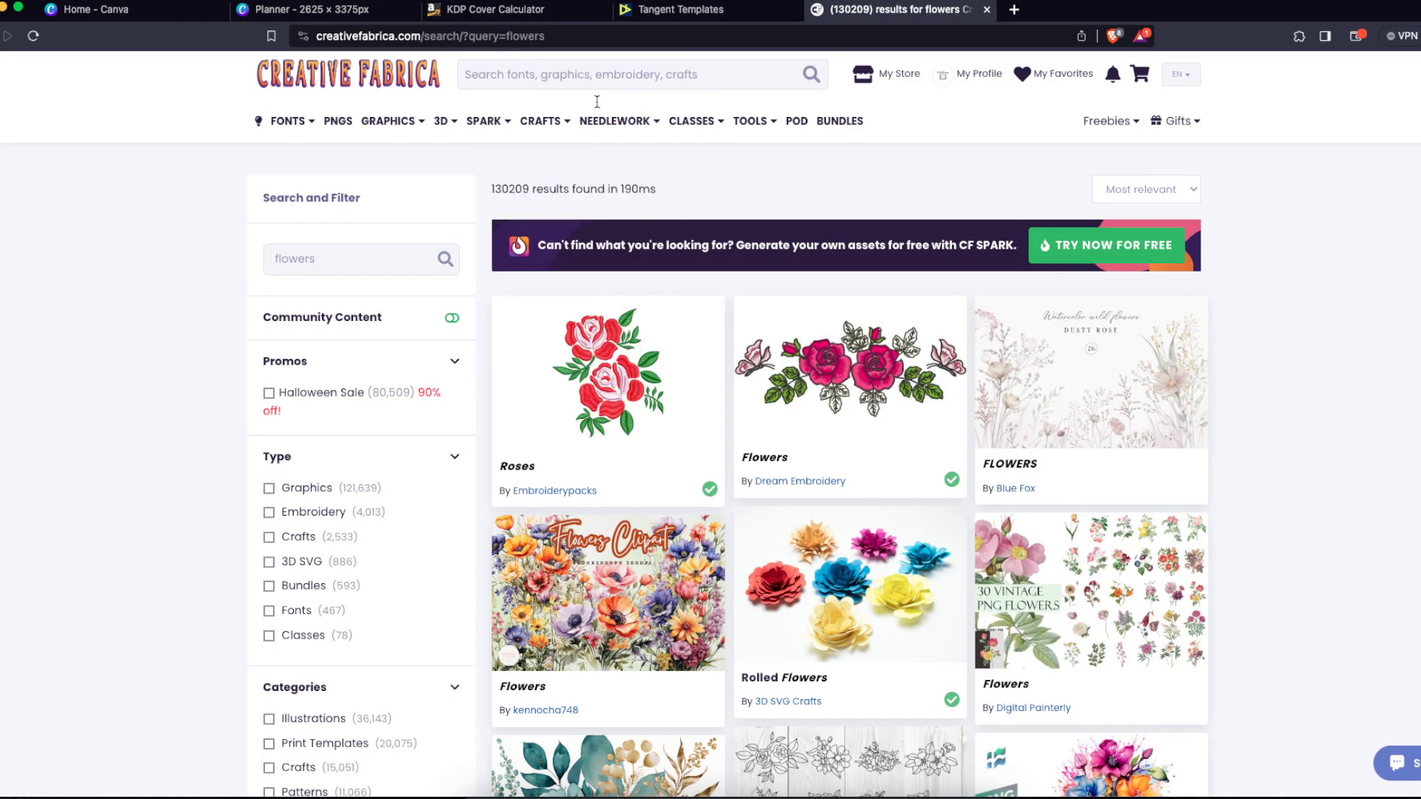
scroll(1266, 427, down, 5)
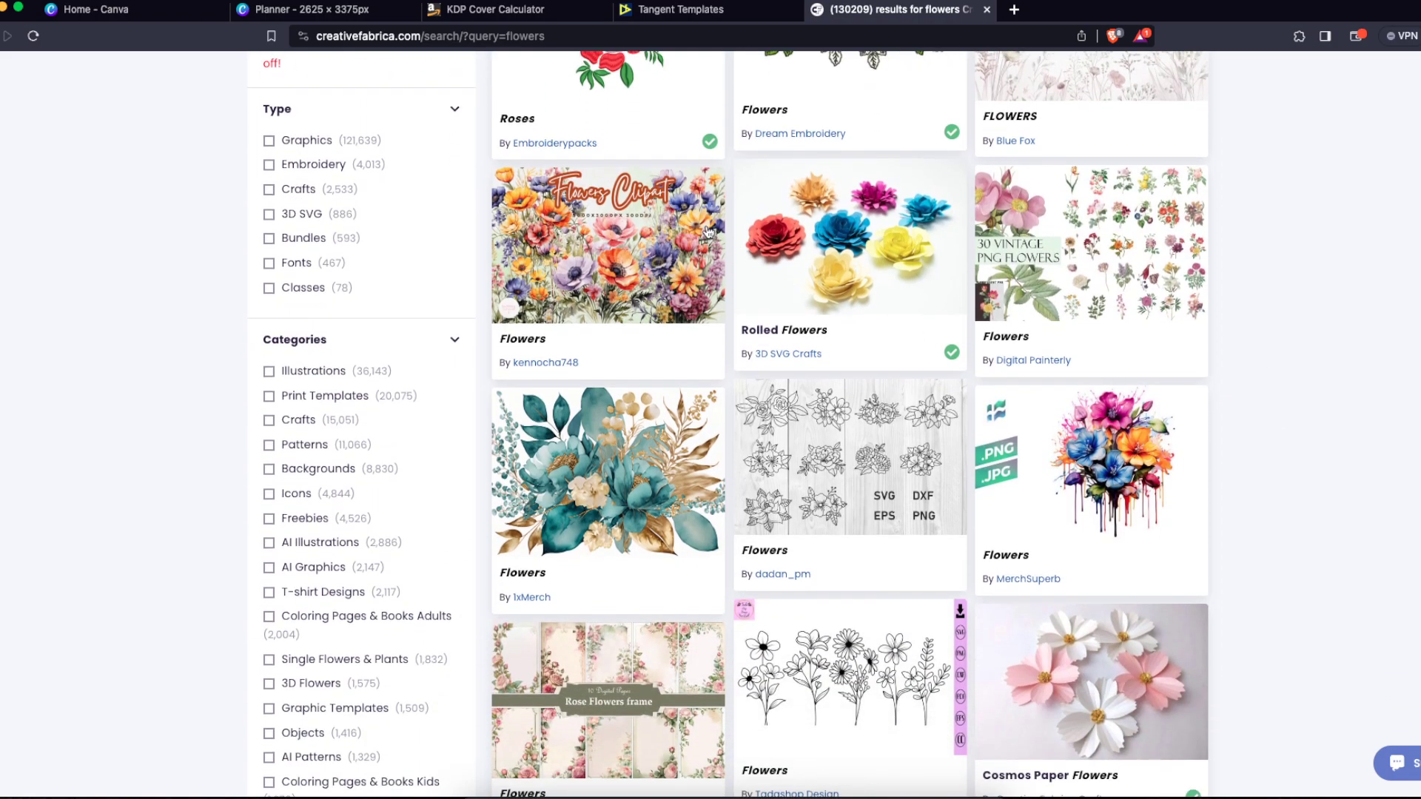
click(656, 248)
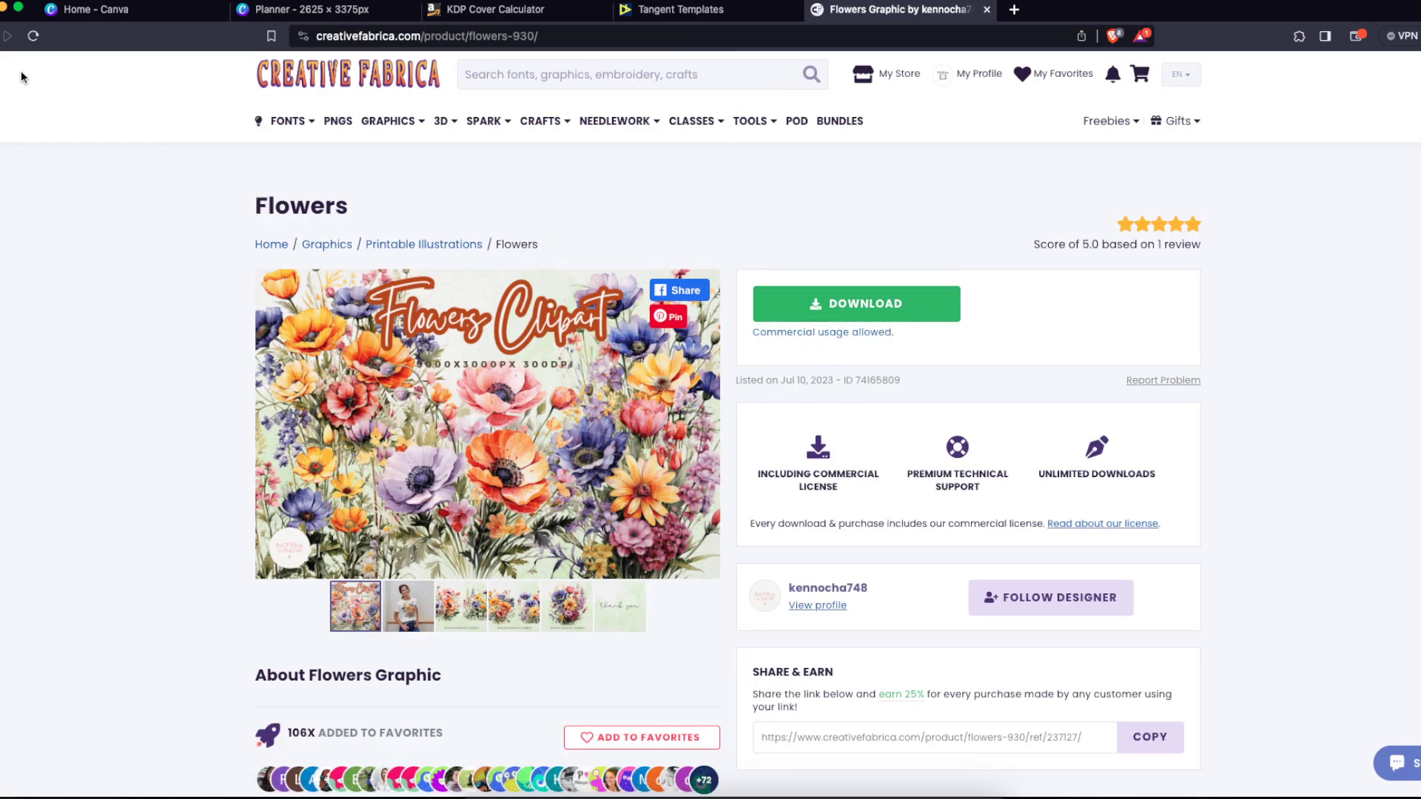
key(super+Left)
scroll(299, 436, down, 3)
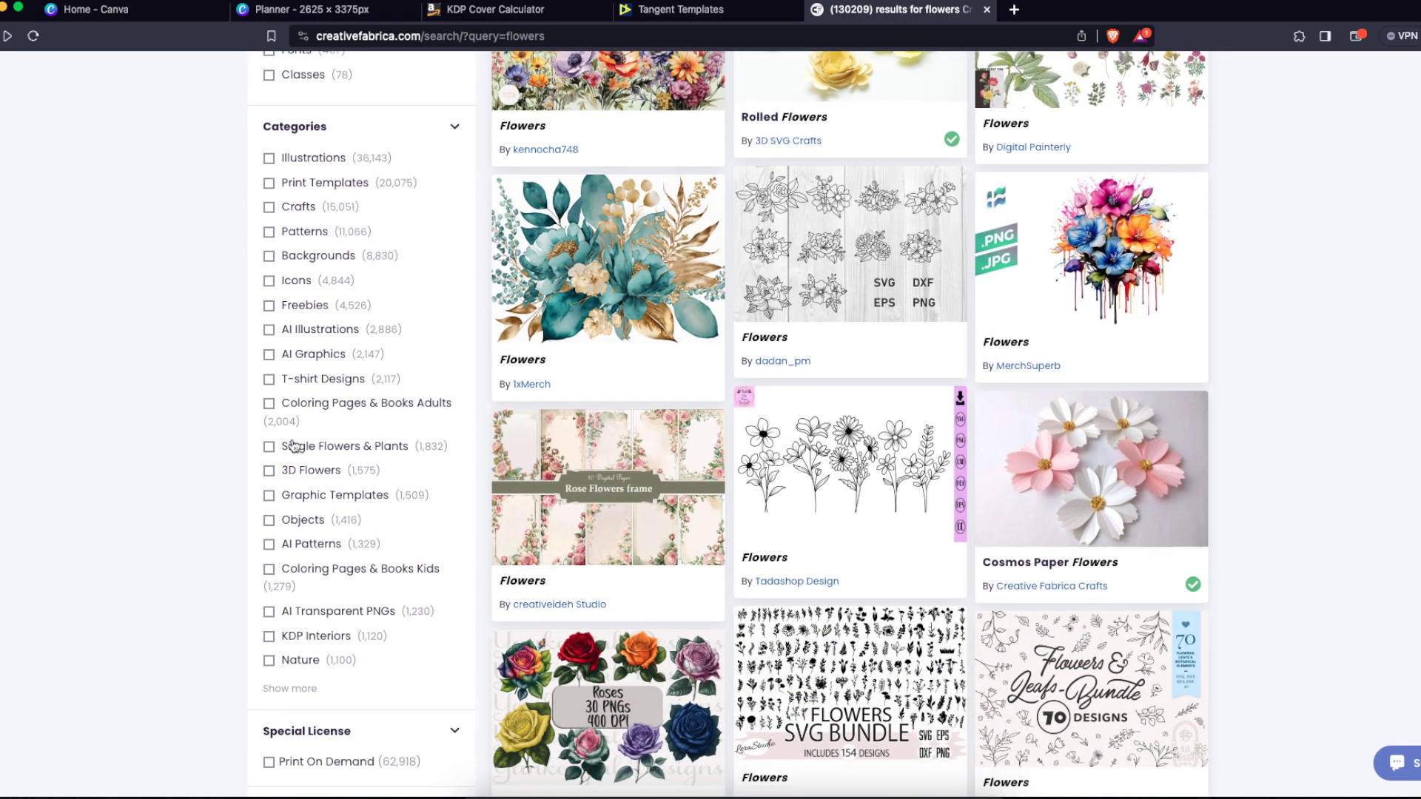
scroll(294, 445, down, 4)
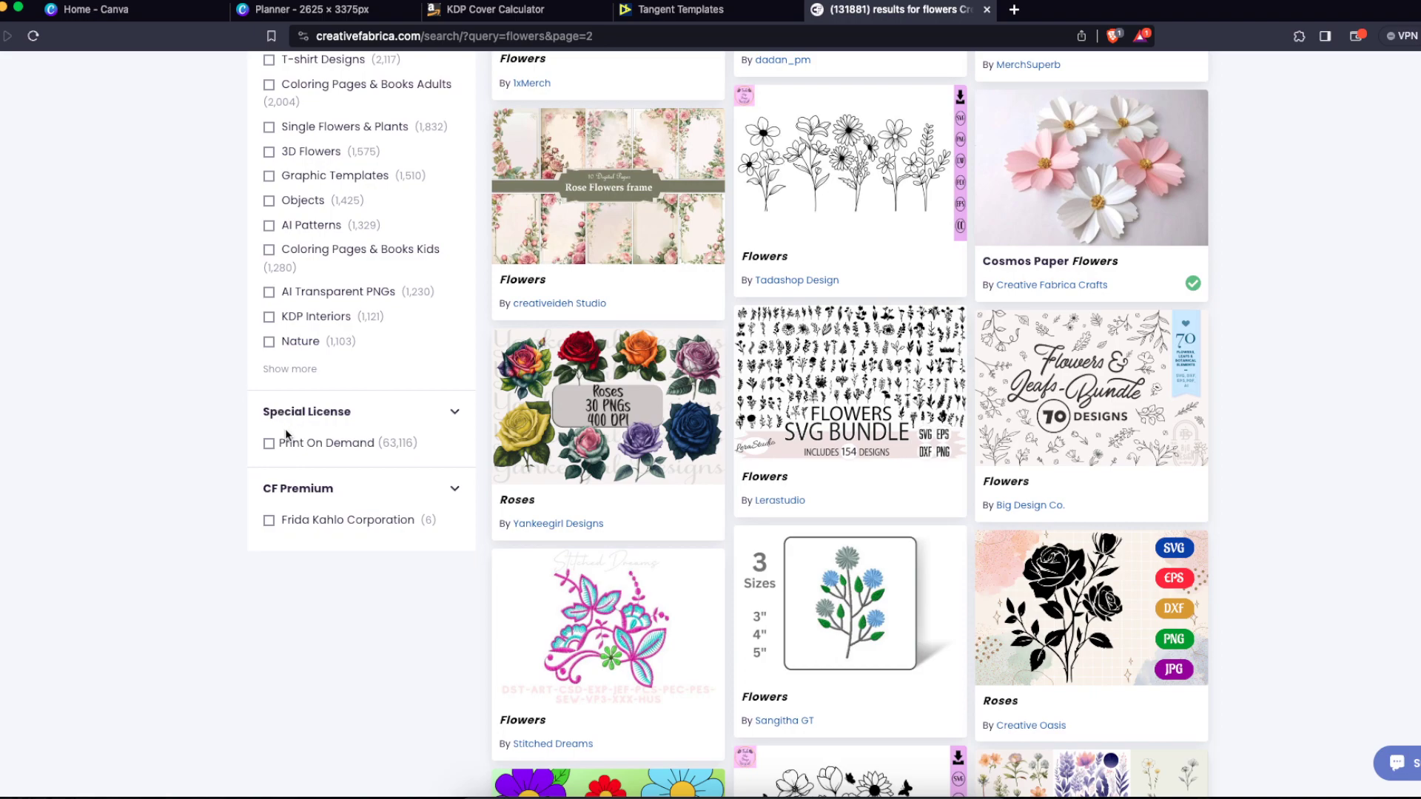
click(323, 447)
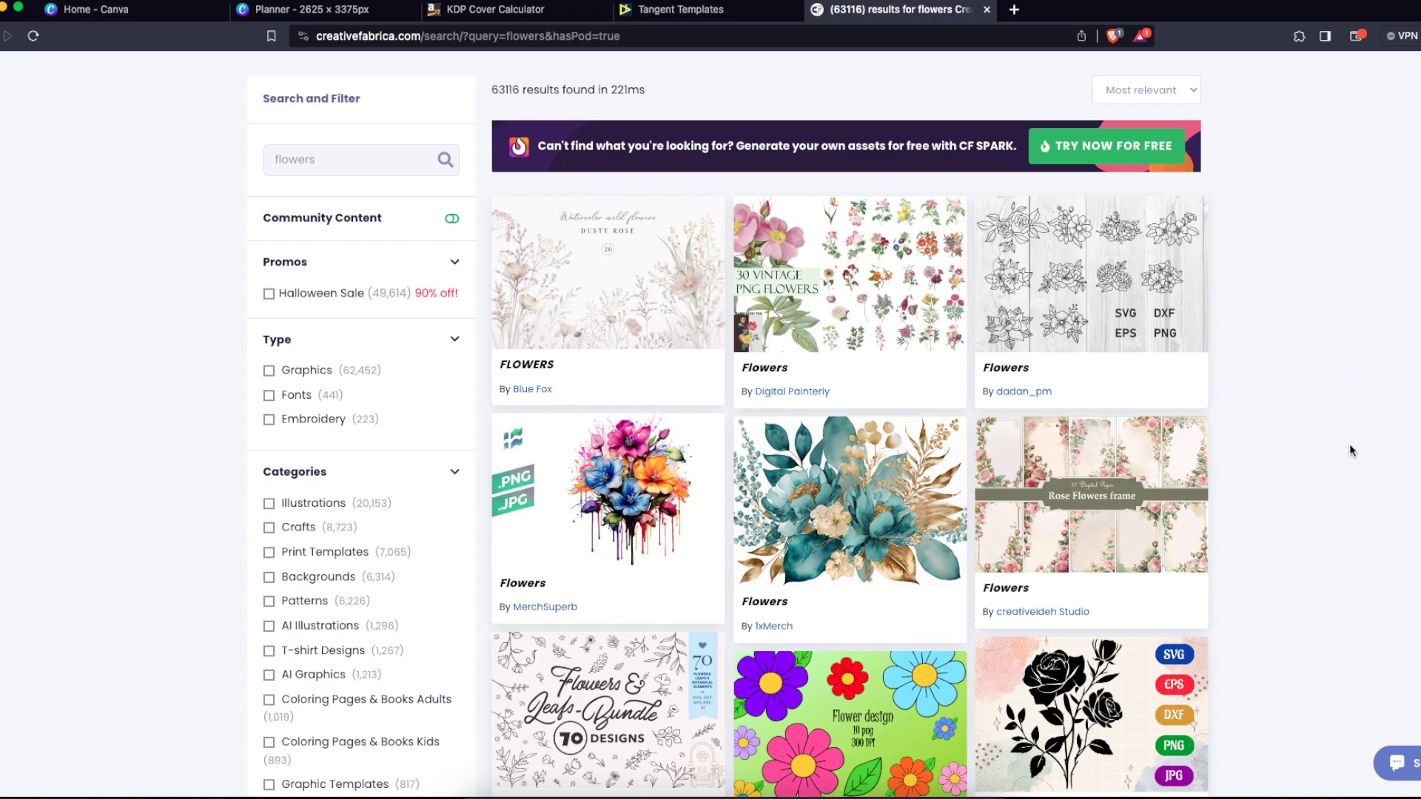
Step: Download the Watercolor wild flowers Dusty Rose graphic set as FLOWERS-70016847 to Downloads and switch back to the Canva design
click(646, 263)
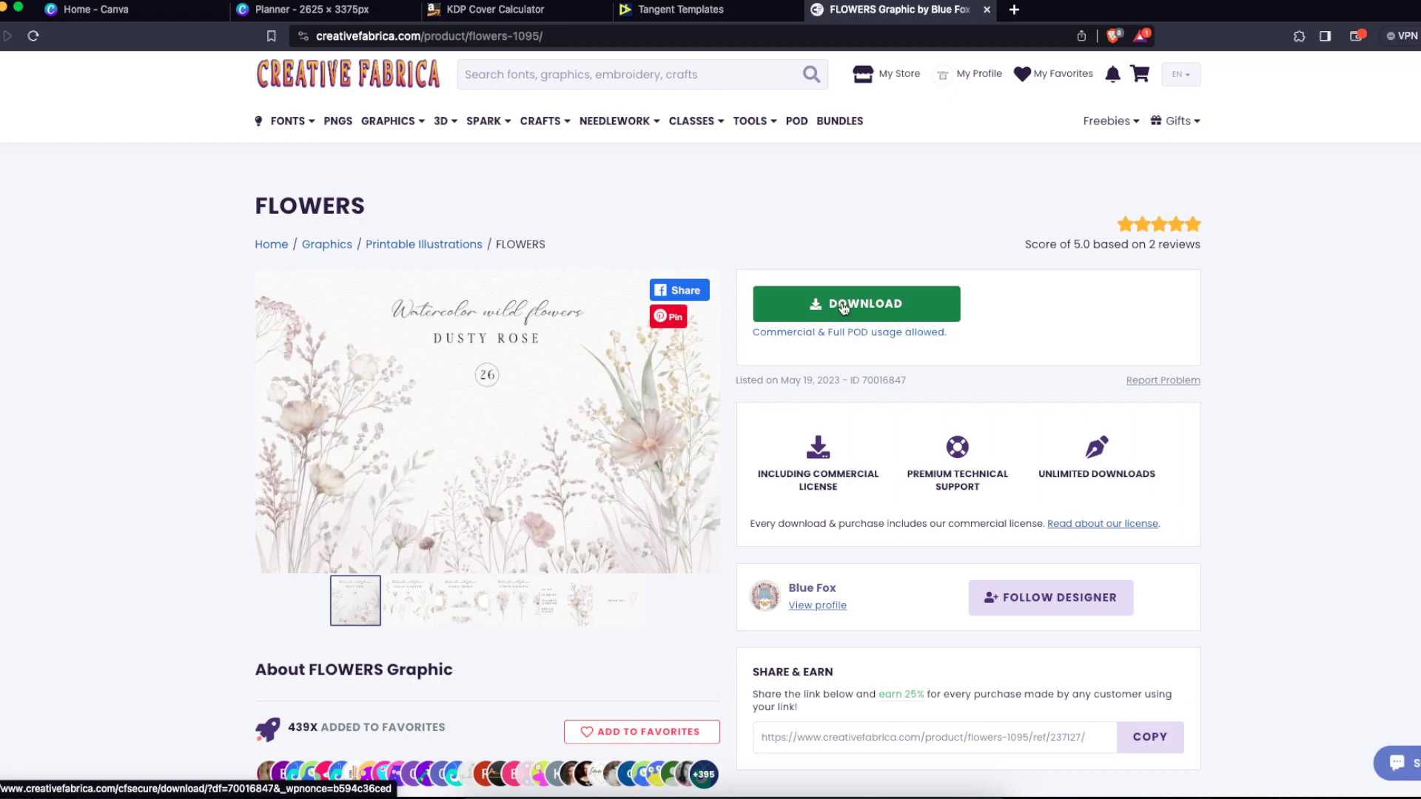
click(844, 308)
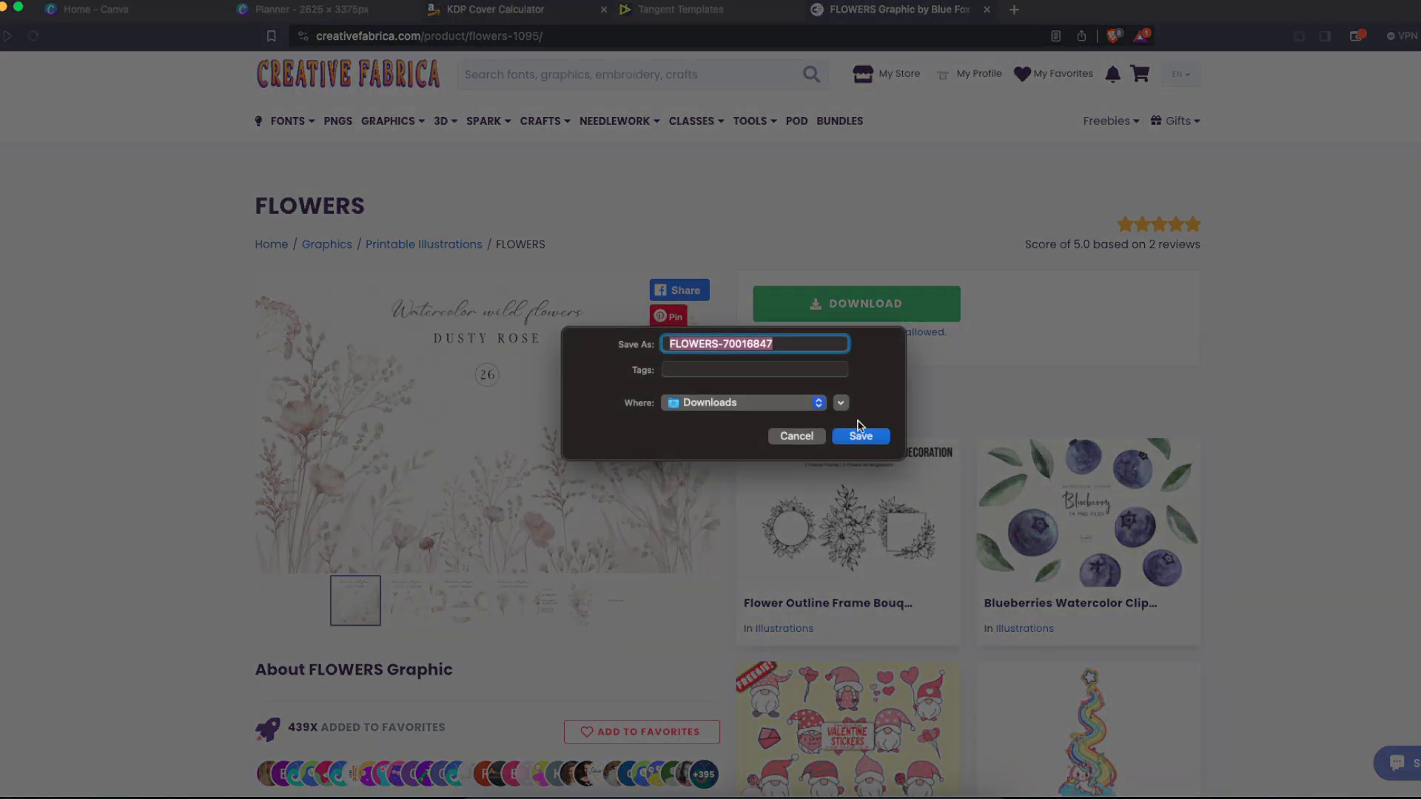
click(860, 435)
click(310, 9)
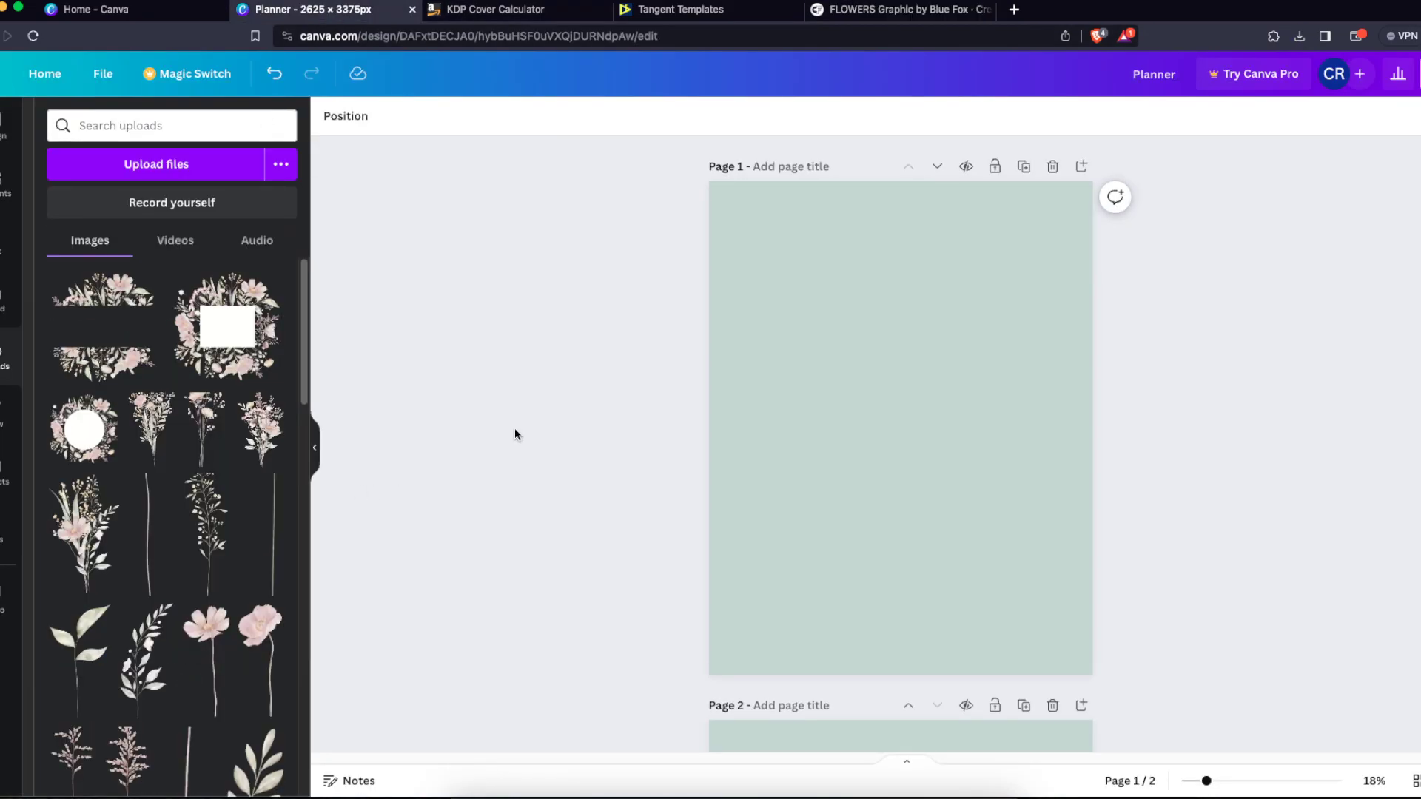
Step: Add the two long-stemmed pink flowers from the uploads, shrink them and place them in the page's lower right corner
scroll(230, 598, down, 2)
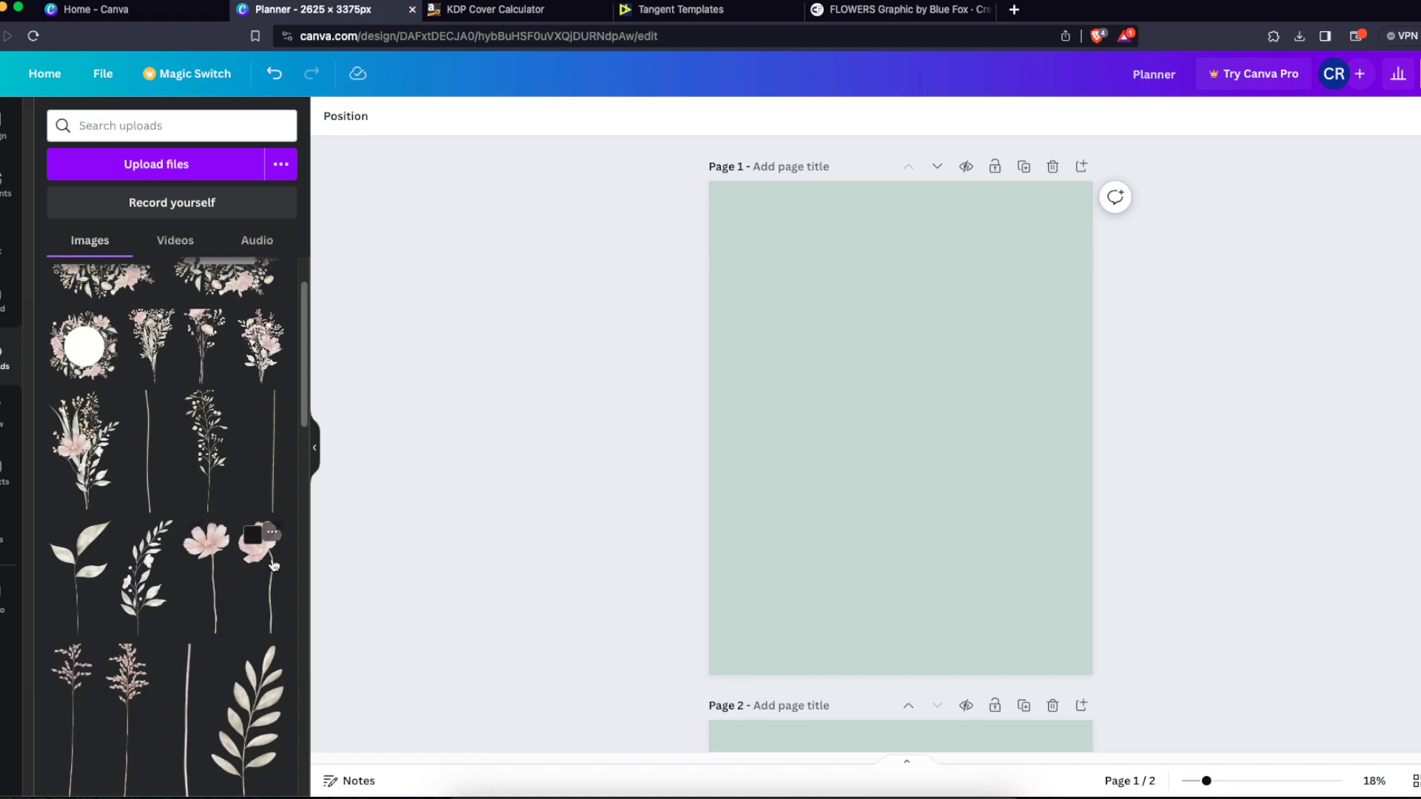
click(207, 548)
drag(894, 374, 815, 519)
drag(1015, 342, 857, 554)
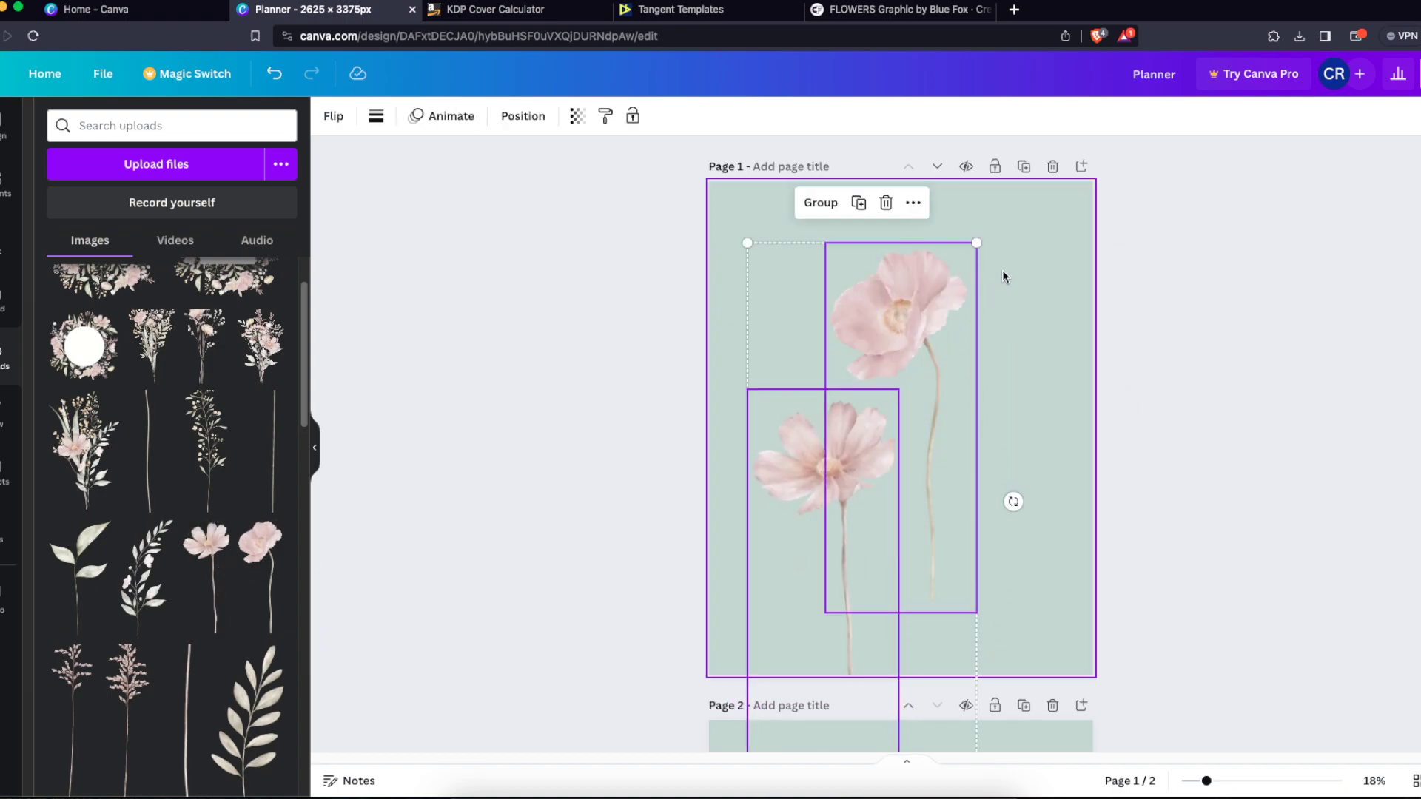
drag(977, 243, 856, 498)
drag(815, 591, 787, 279)
click(967, 327)
drag(909, 290, 1037, 594)
click(1215, 587)
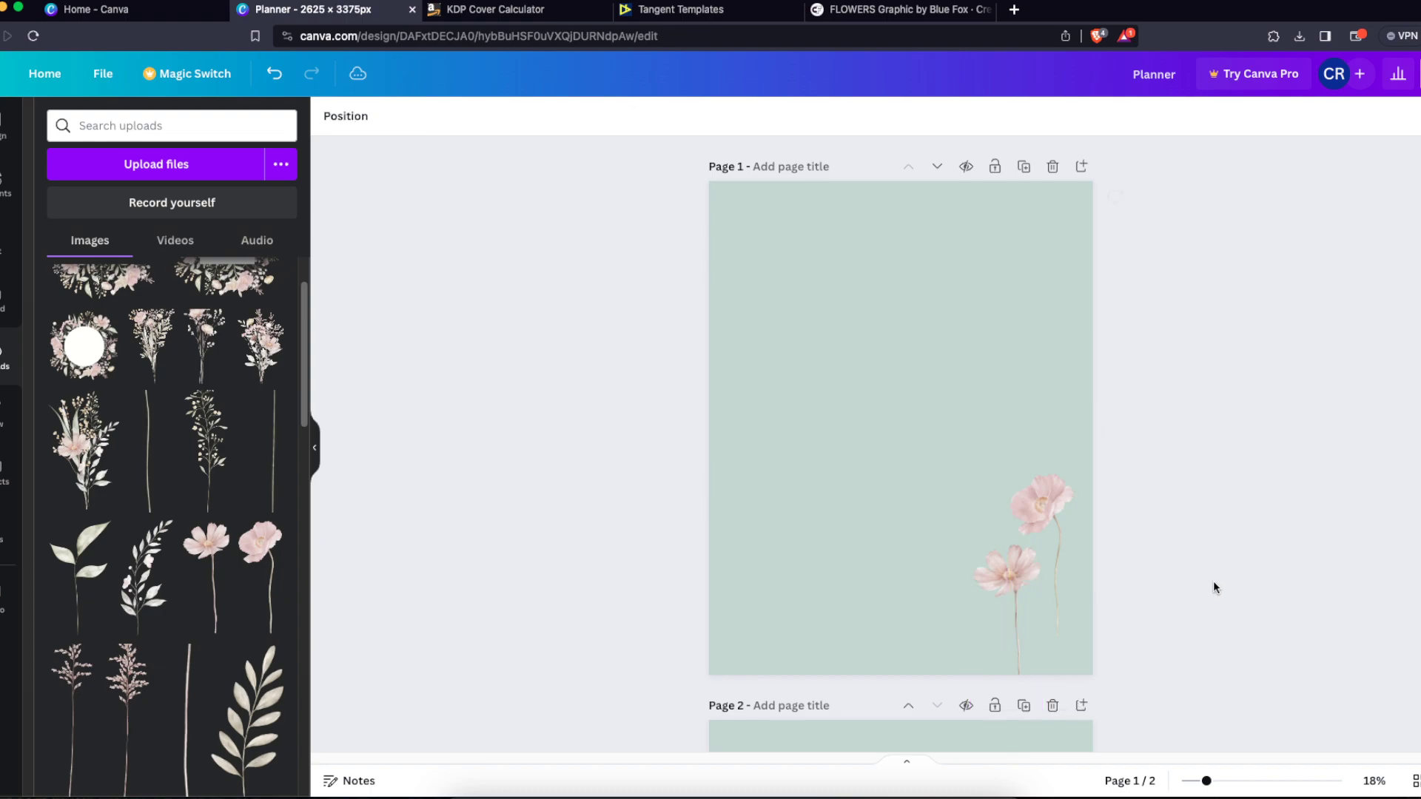
Step: Add the white leafy sprig, scale it down and arrange the two pink flowers tilted outward on either side of it
click(145, 562)
shift+click(1038, 478)
click(1160, 402)
drag(940, 398, 970, 495)
drag(1016, 341, 907, 518)
drag(868, 577, 816, 490)
drag(1008, 560, 892, 405)
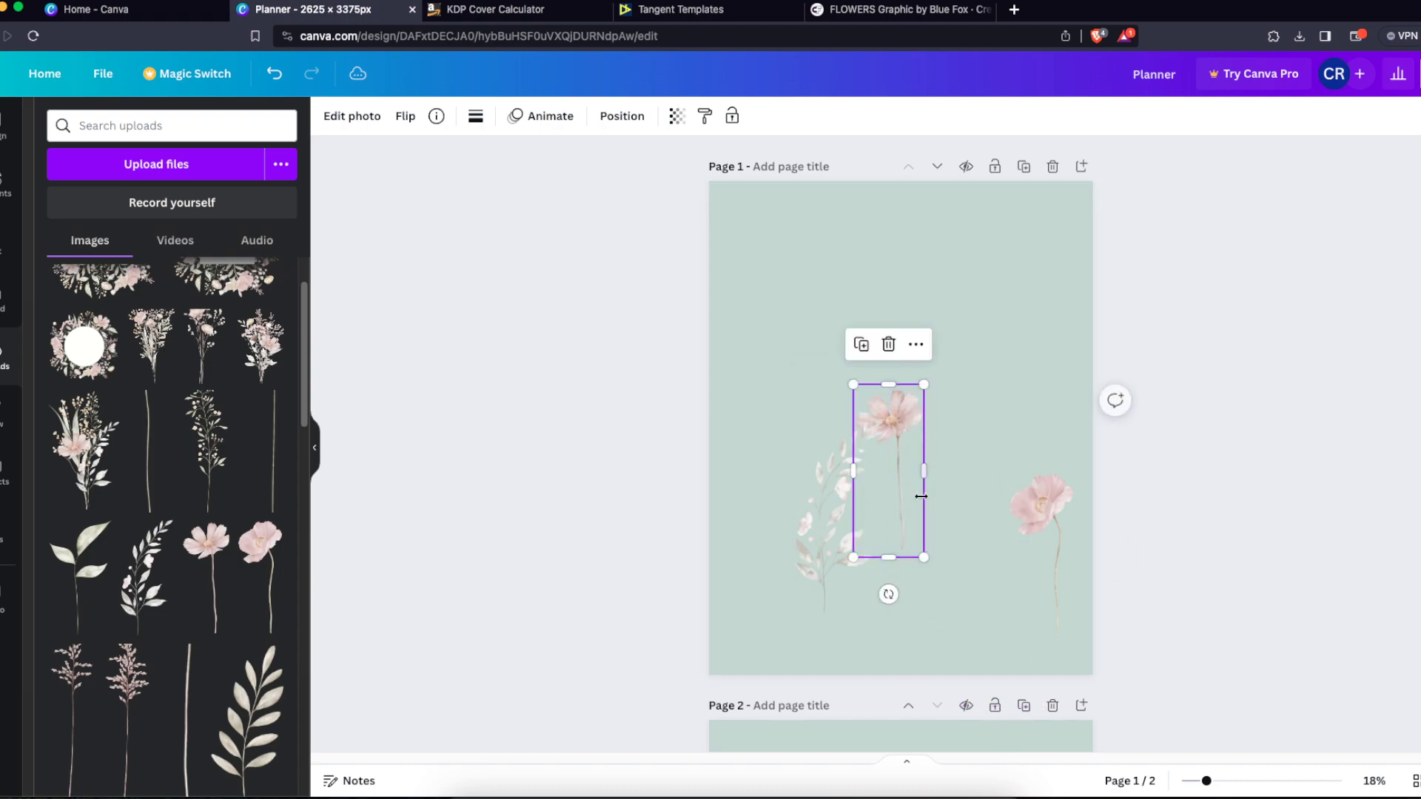
drag(888, 594, 836, 583)
drag(896, 520, 875, 562)
drag(1040, 535, 774, 485)
drag(774, 622, 808, 621)
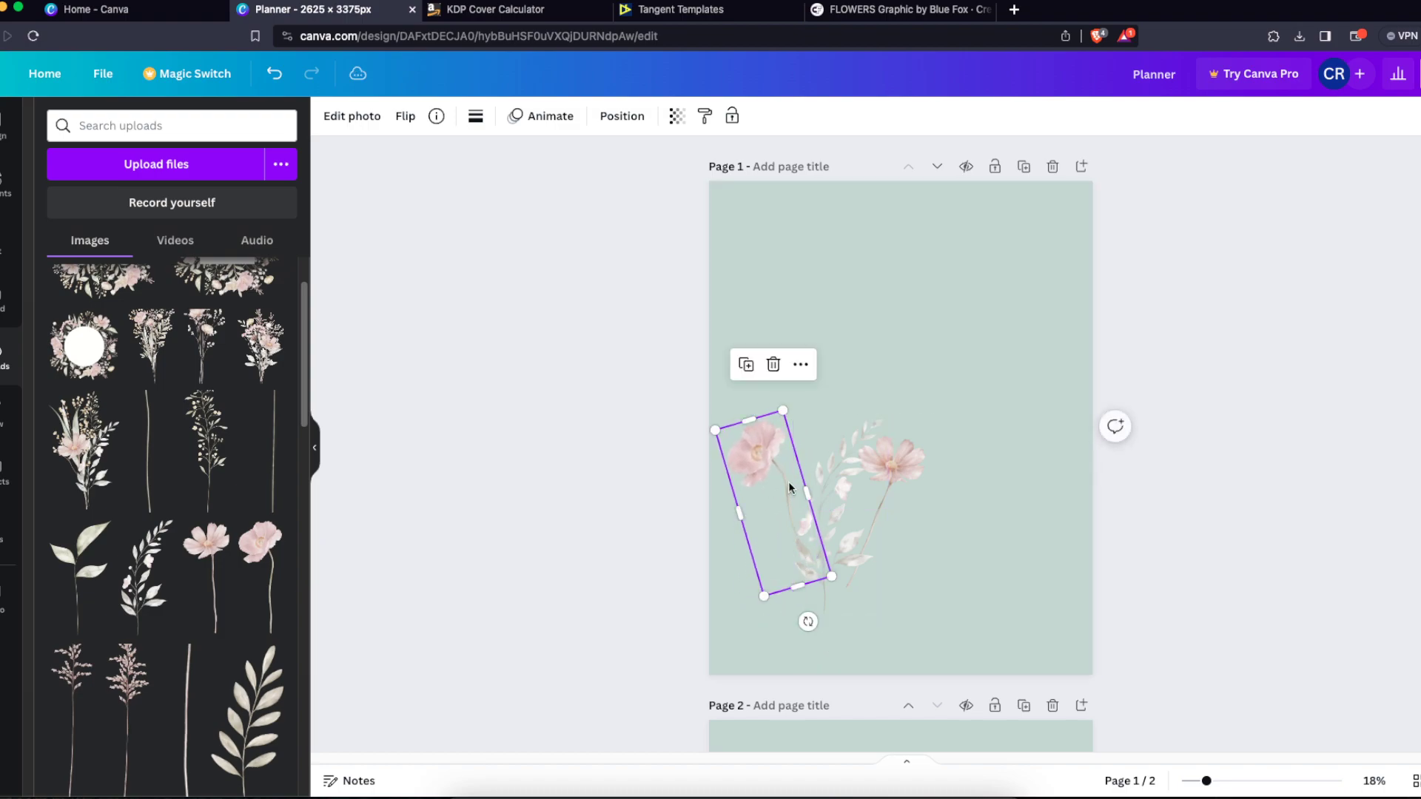
Step: Recolour the page background with the grey-beige photo colour taken from the leafy sprig
click(977, 479)
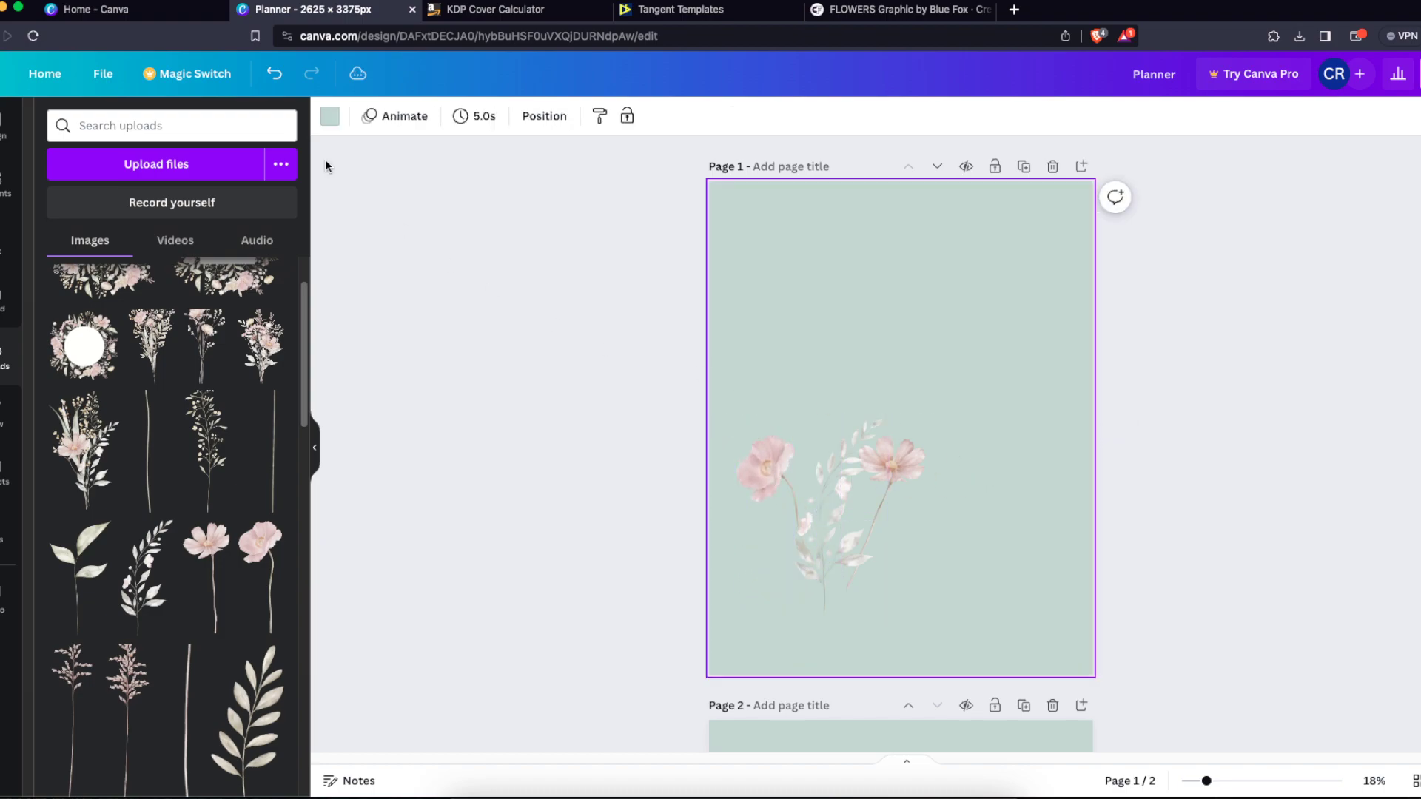
click(330, 117)
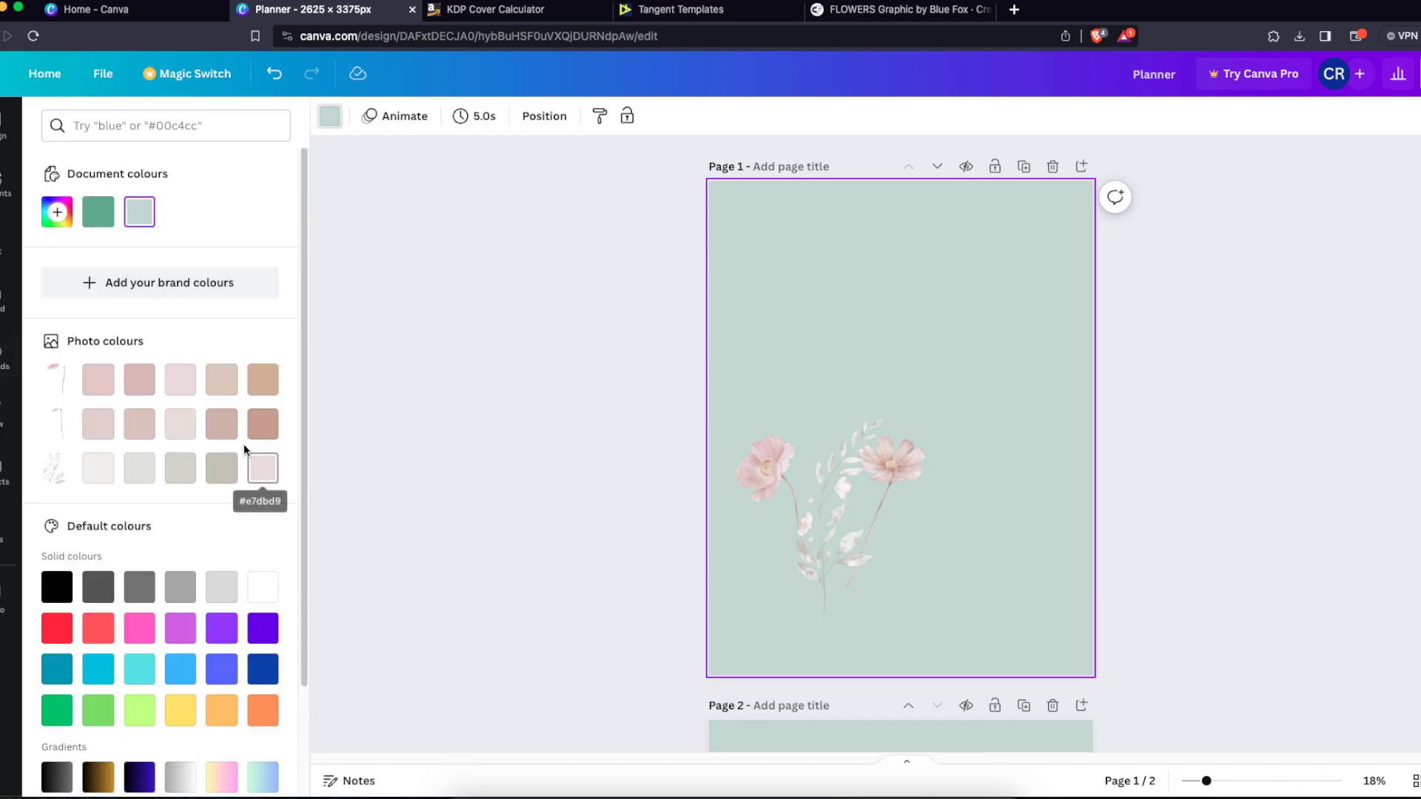
click(227, 434)
click(221, 468)
click(503, 463)
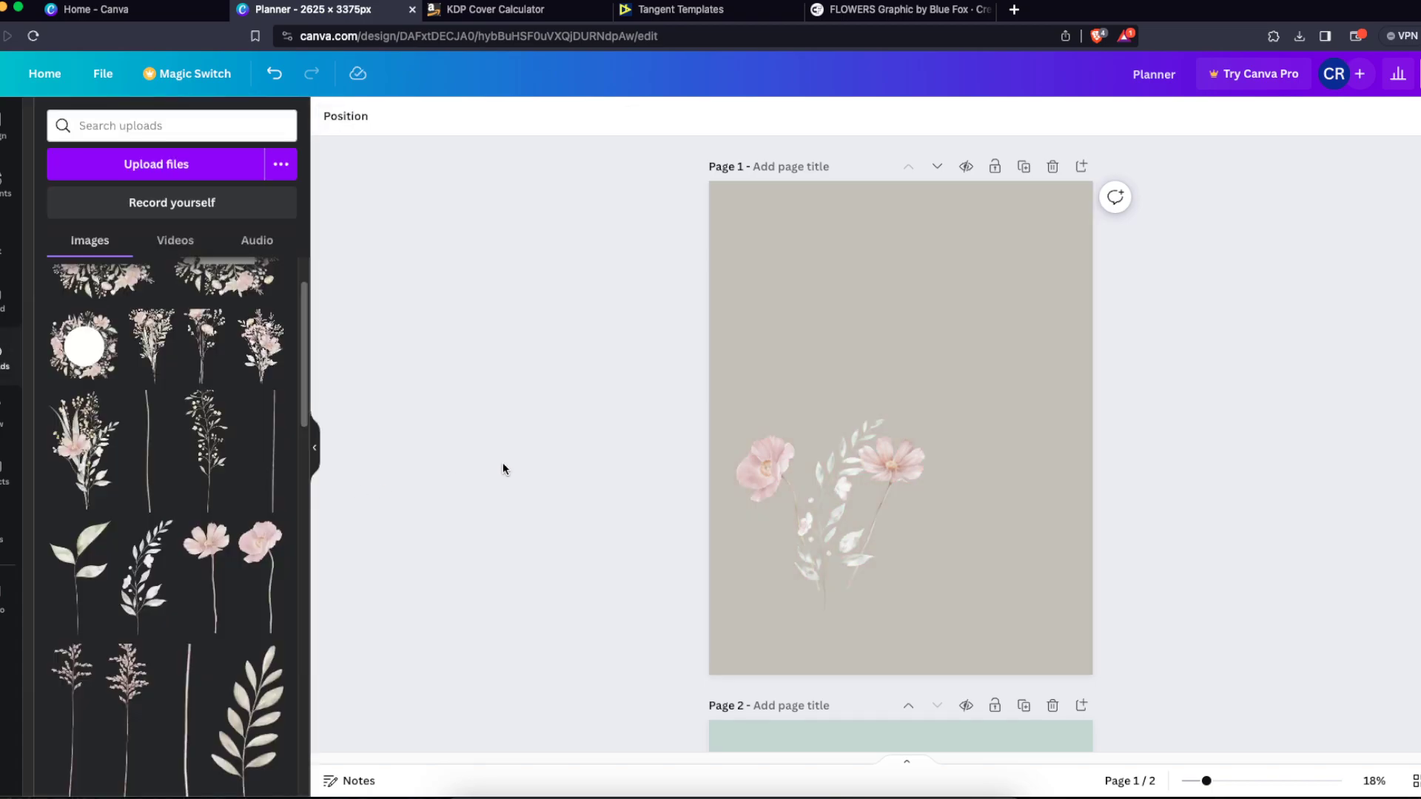
Step: Arrange two bouquets and a leaf branch in the page's middle and place rotated copies of this cluster at the upper left and upper right
click(1035, 632)
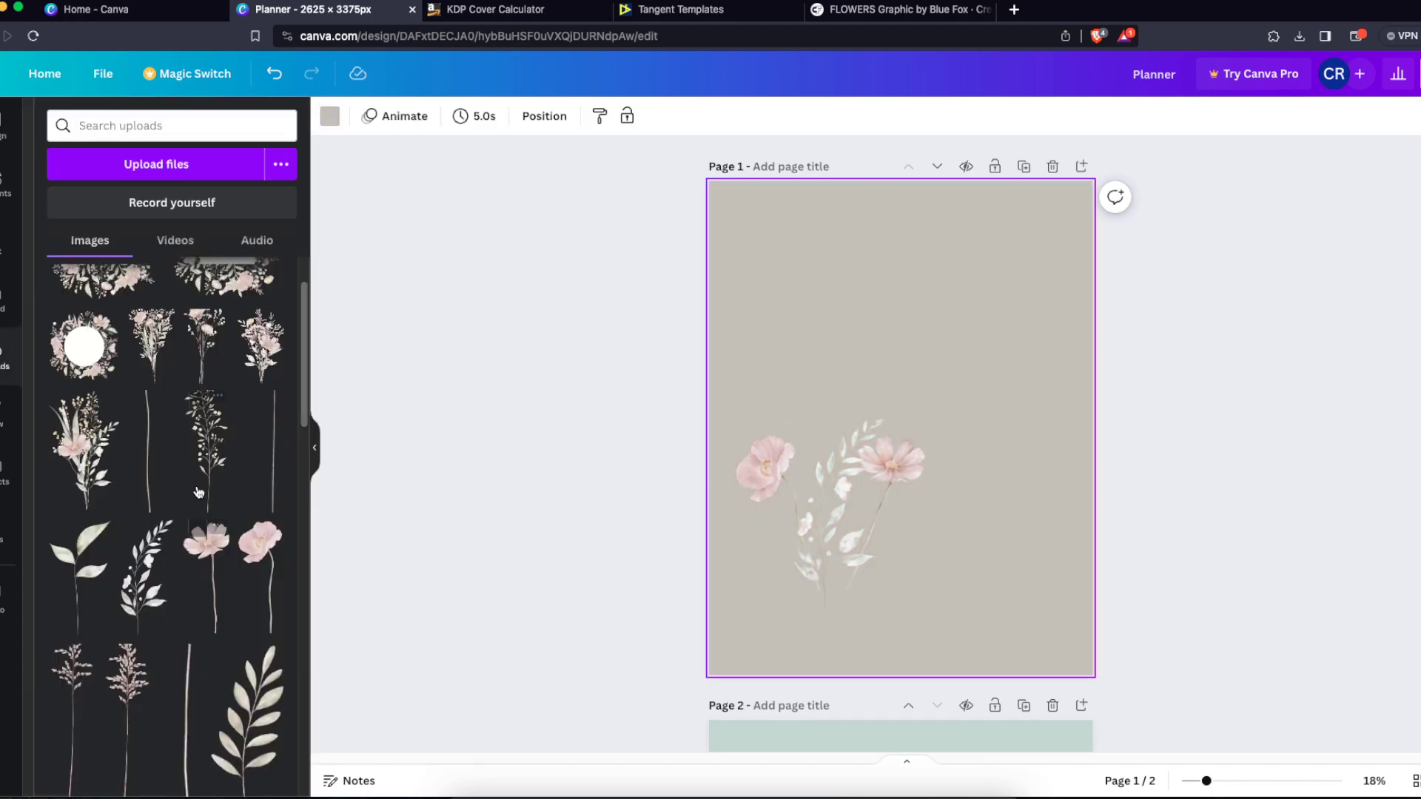
scroll(269, 605, down, 3)
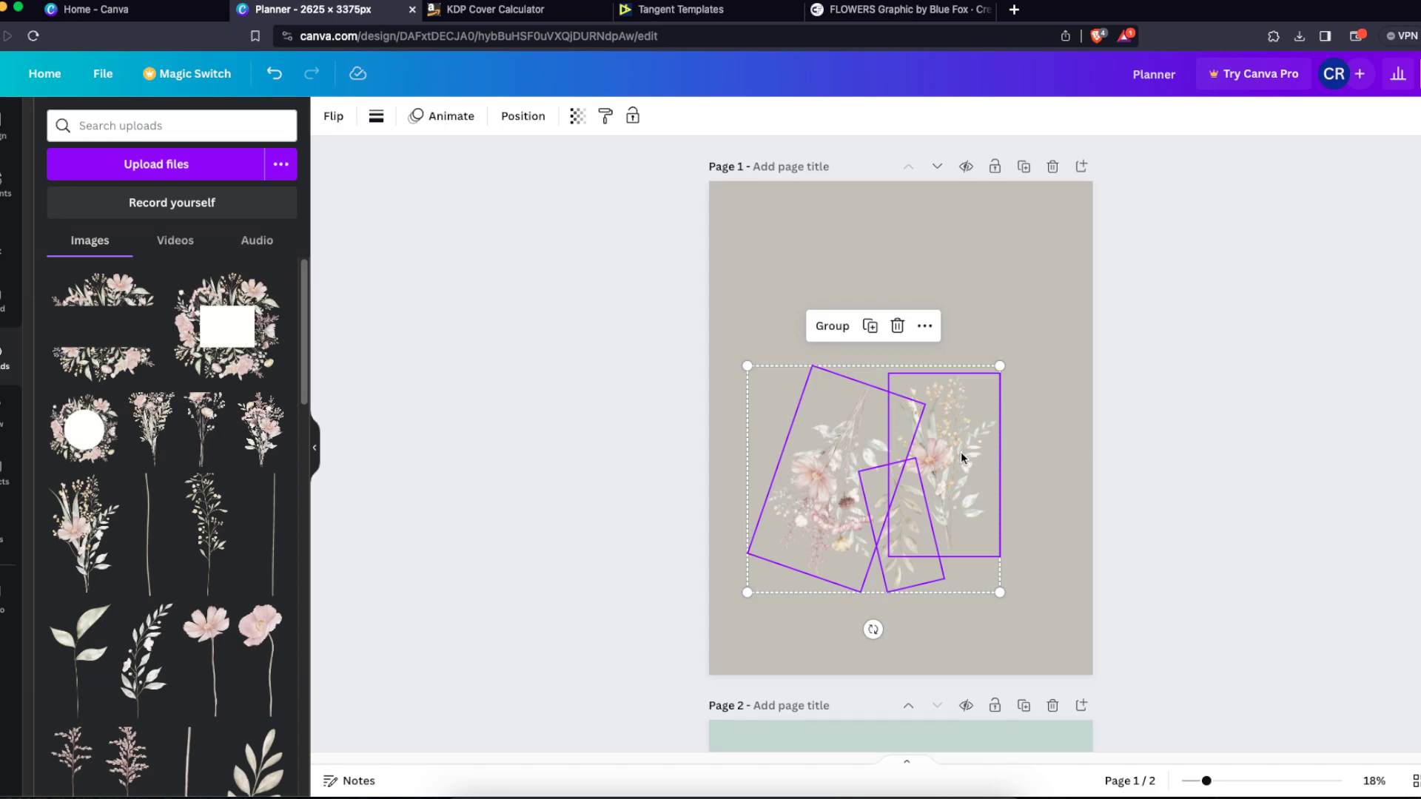
click(1045, 468)
drag(1103, 378, 731, 601)
drag(892, 519, 779, 352)
drag(766, 475, 791, 276)
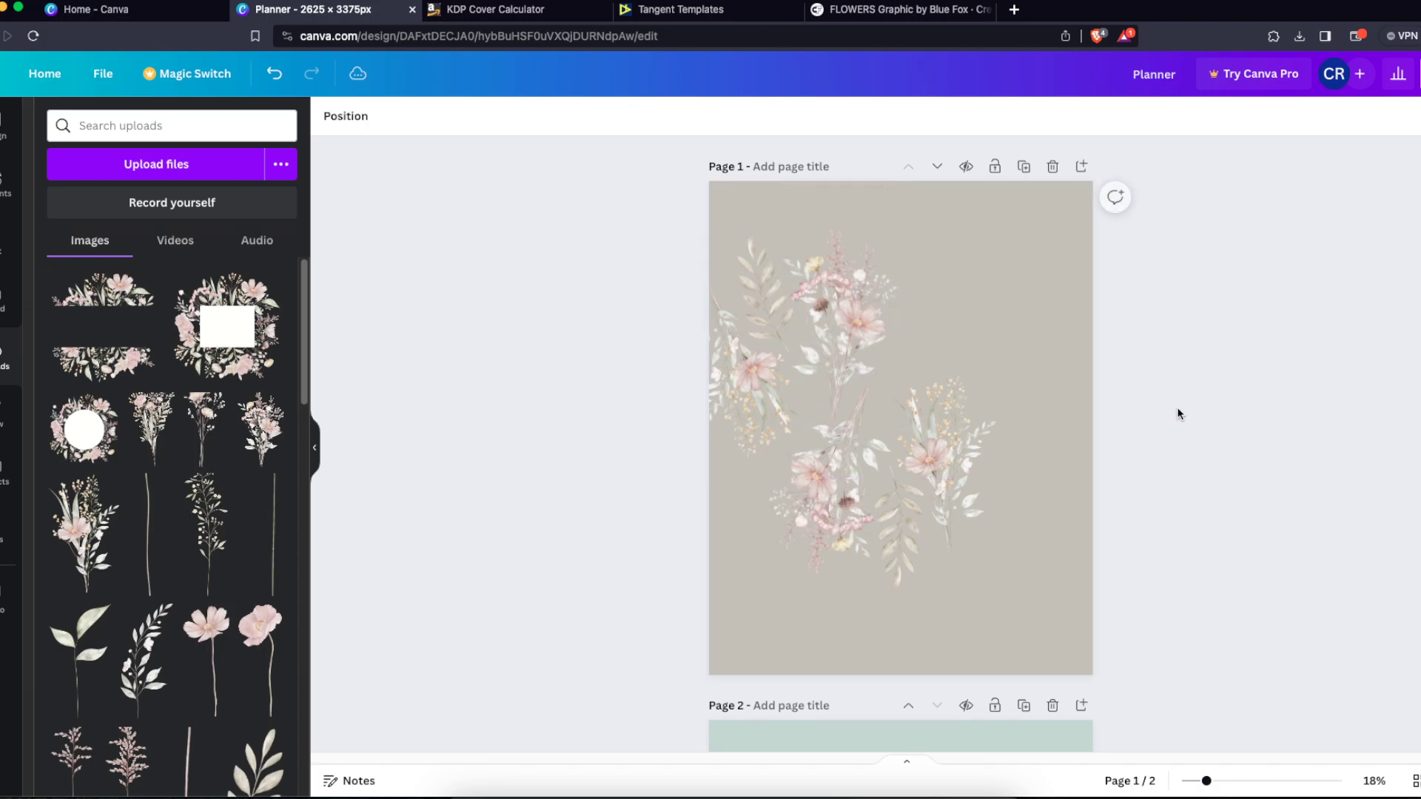
drag(1026, 495, 1053, 335)
drag(1163, 286, 1054, 333)
Step: Change the page background to the off-white photo colour taken from the bouquet
click(1024, 614)
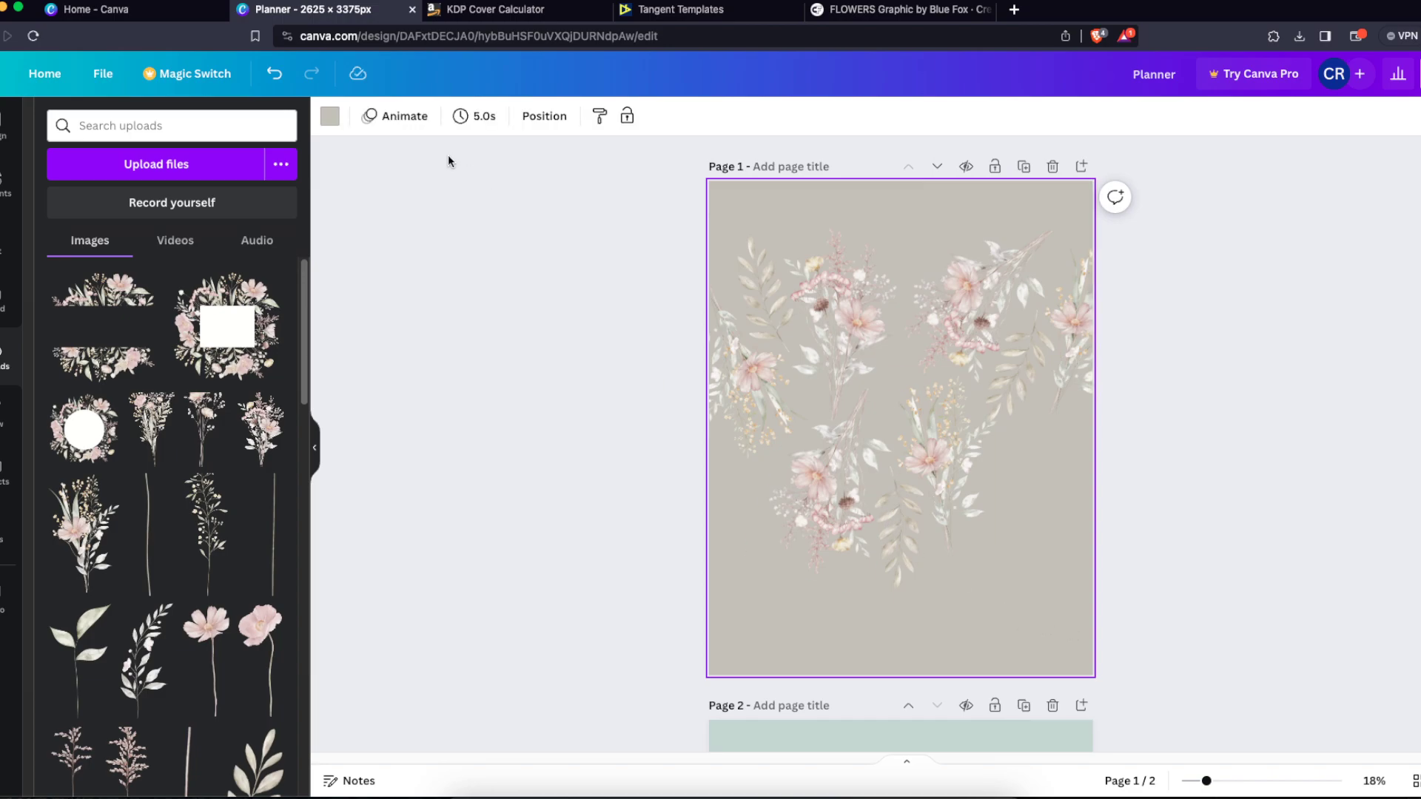
click(331, 117)
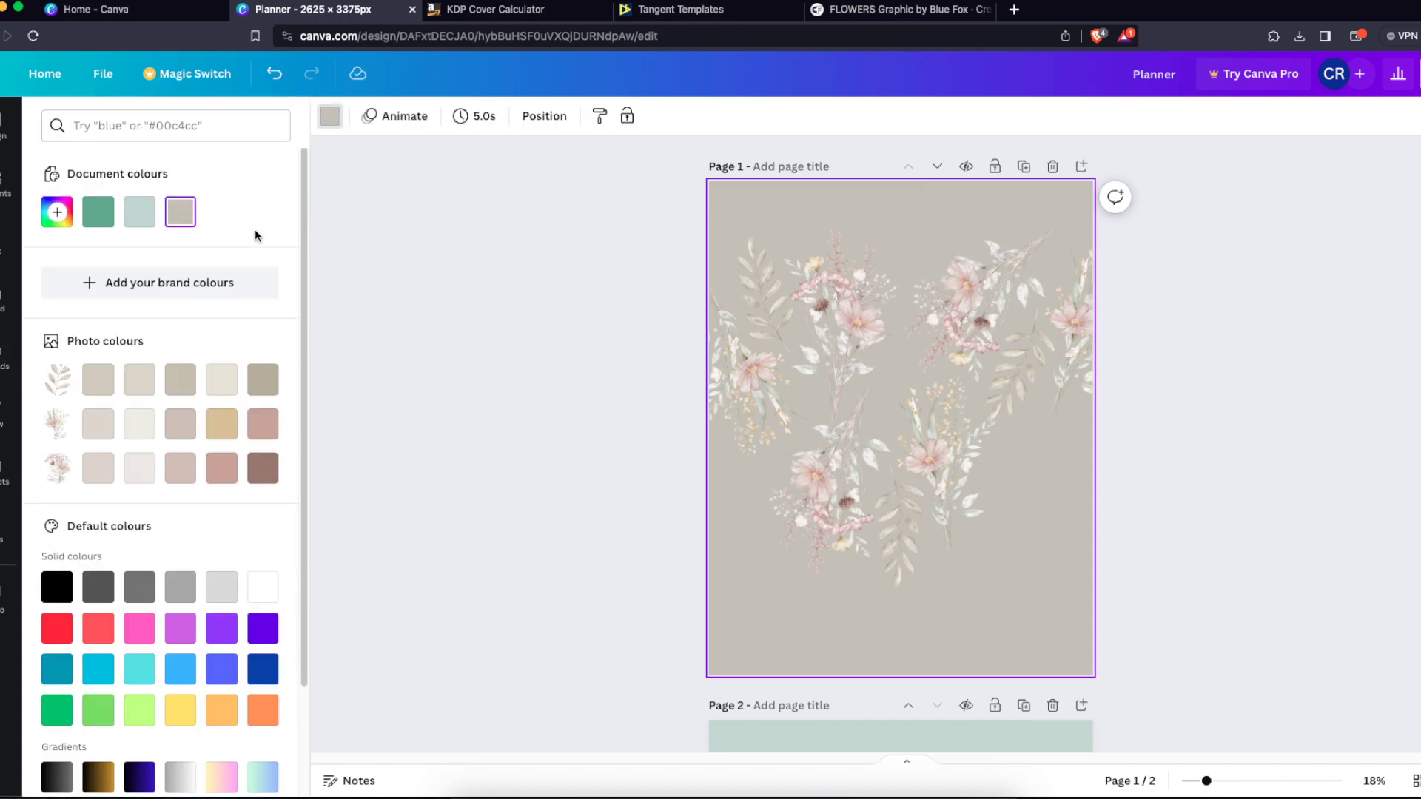
click(140, 427)
click(485, 438)
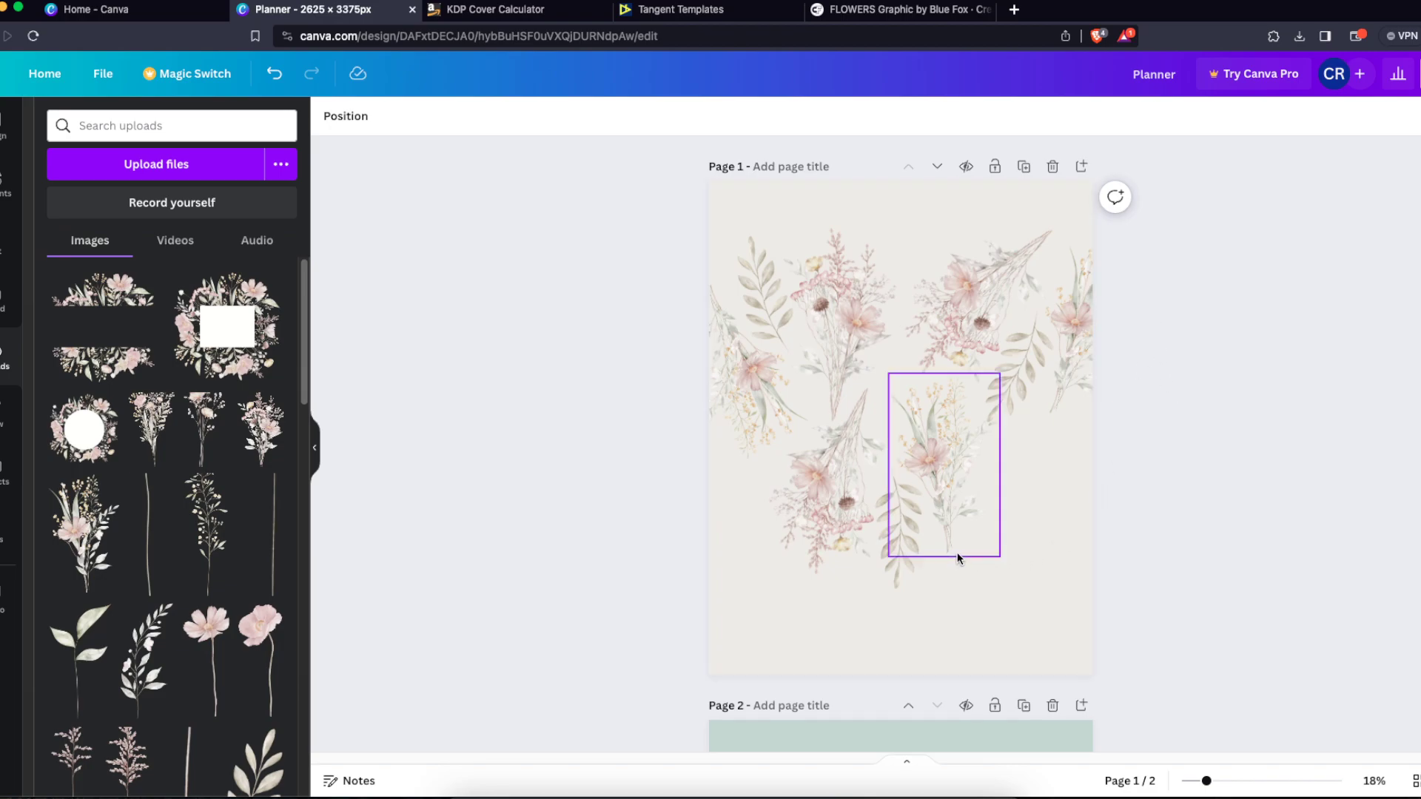
Step: Fill the remaining gaps along the page's edges with more rotated bouquets and leaf branches so the floral pattern covers the whole page
click(903, 486)
drag(903, 486, 1096, 506)
drag(1069, 654, 1088, 362)
drag(1067, 509, 1070, 505)
key(Delete)
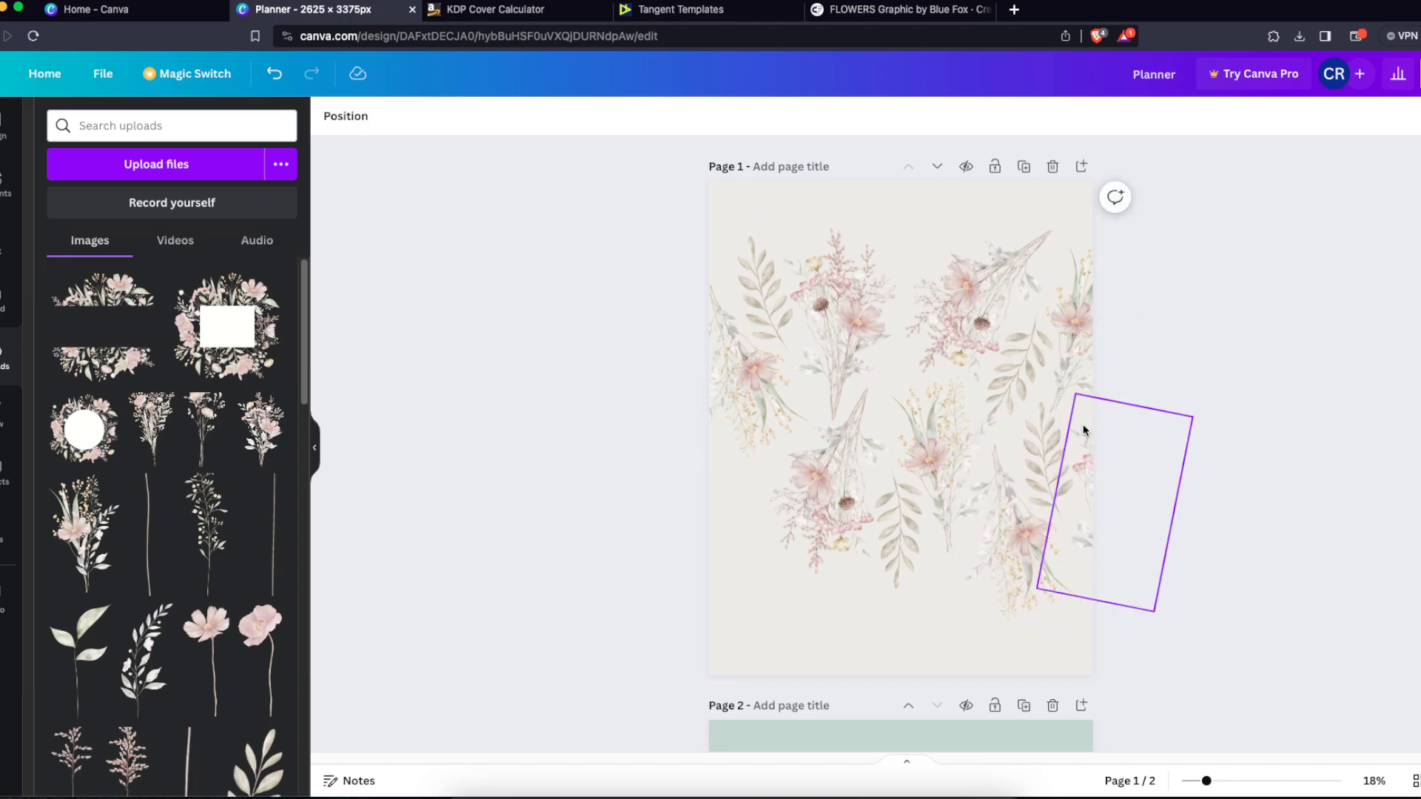
drag(663, 155, 1302, 651)
click(1225, 460)
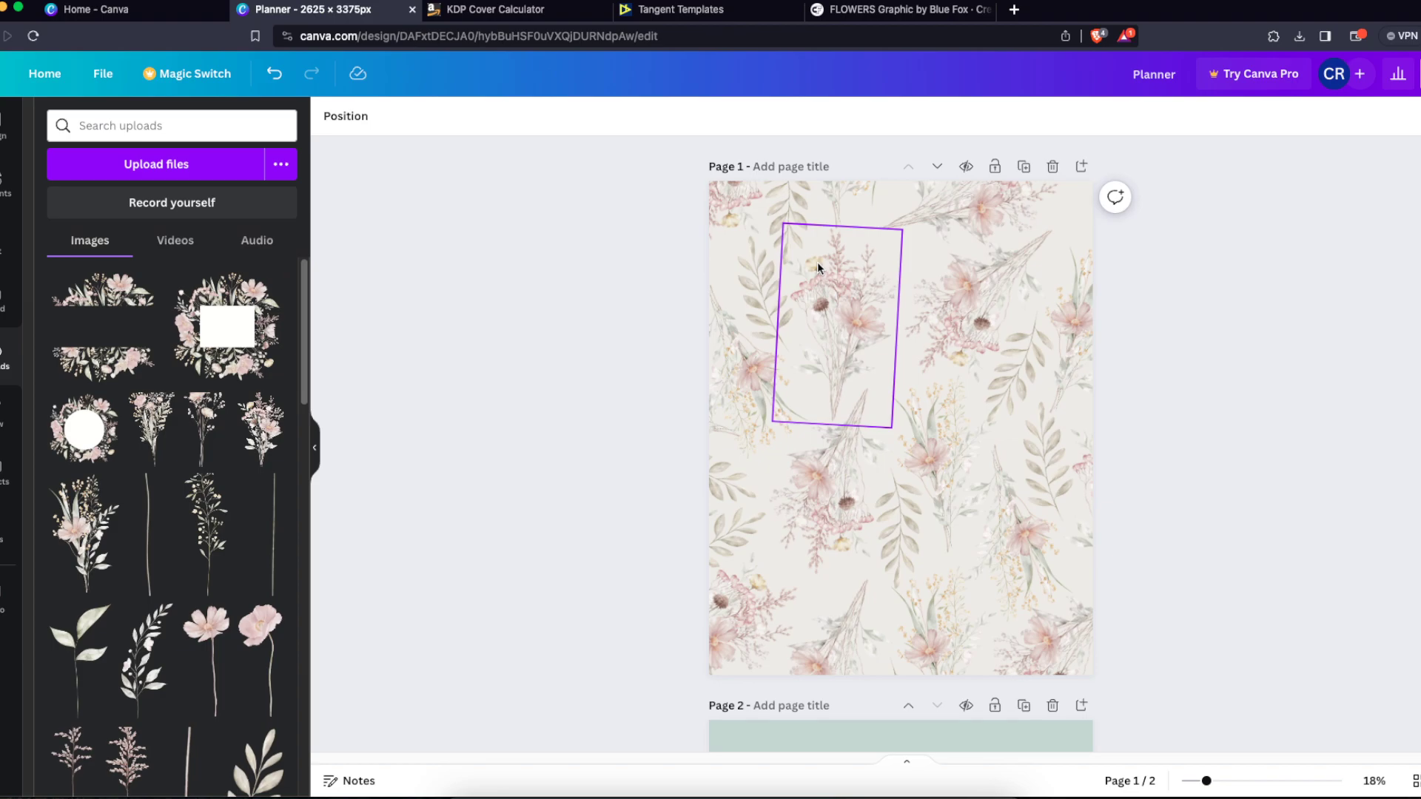
Step: Try the uploaded floral frame with the white rectangle, enlarged and centred in the page's upper part, and delete it
click(215, 334)
drag(831, 422, 878, 358)
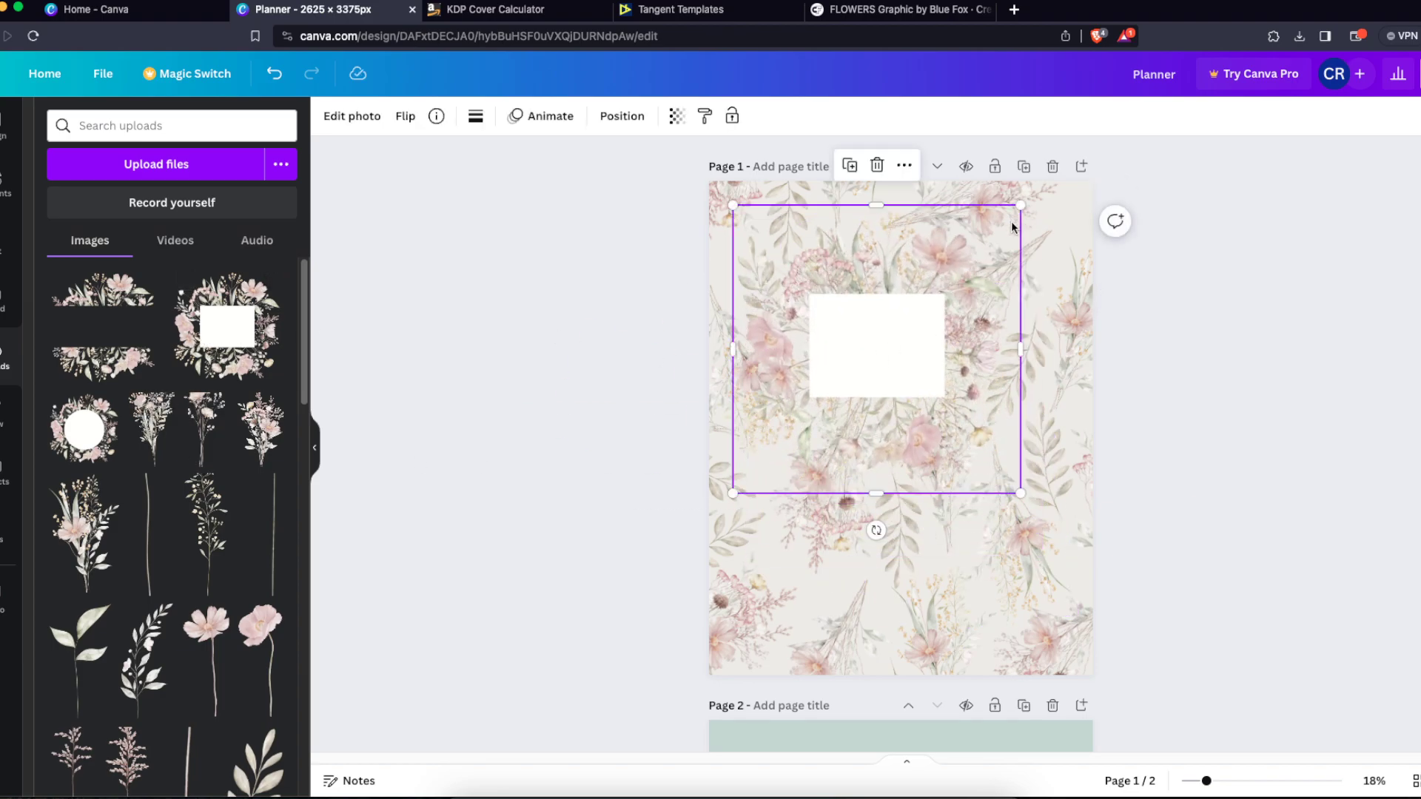
drag(1017, 205, 1086, 139)
drag(900, 192, 893, 233)
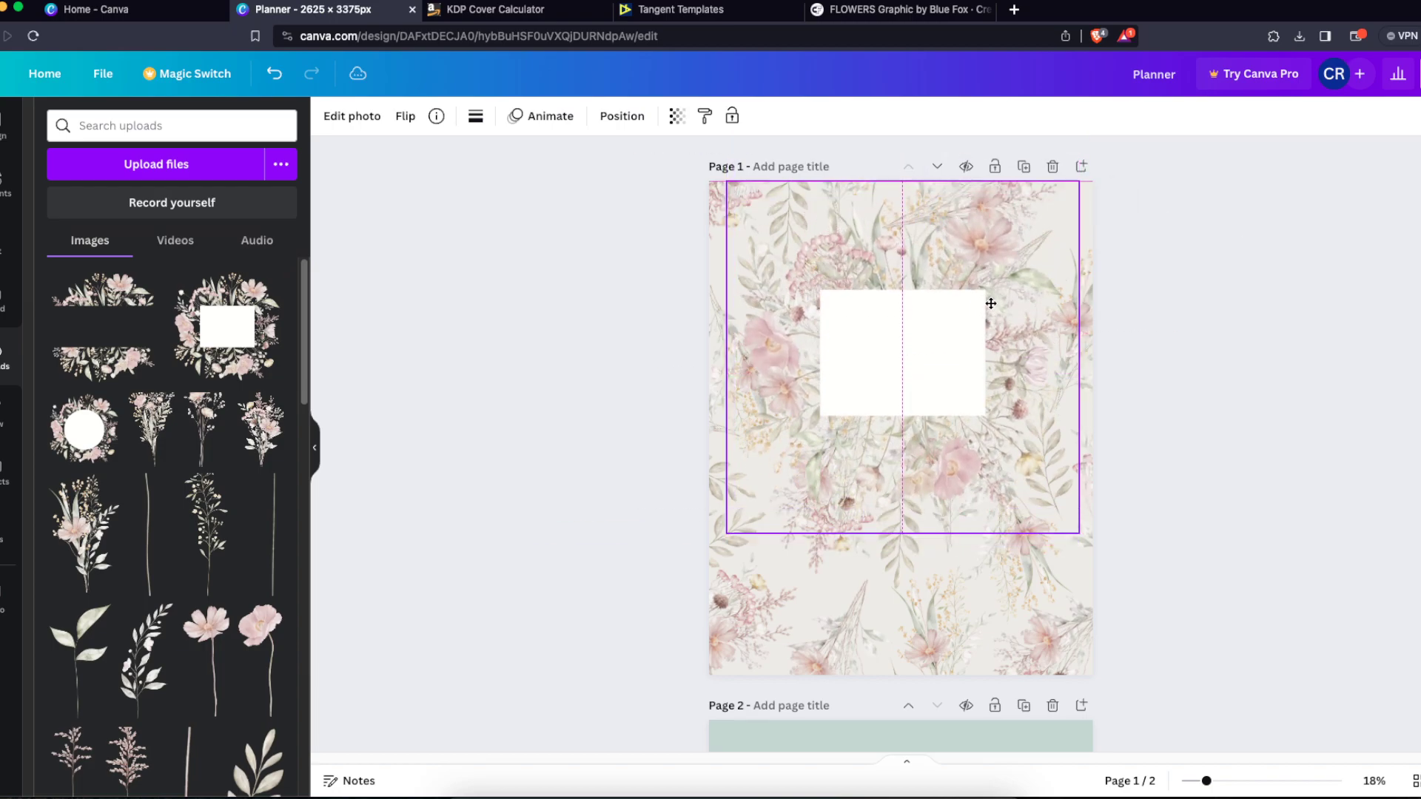
click(1371, 307)
click(947, 353)
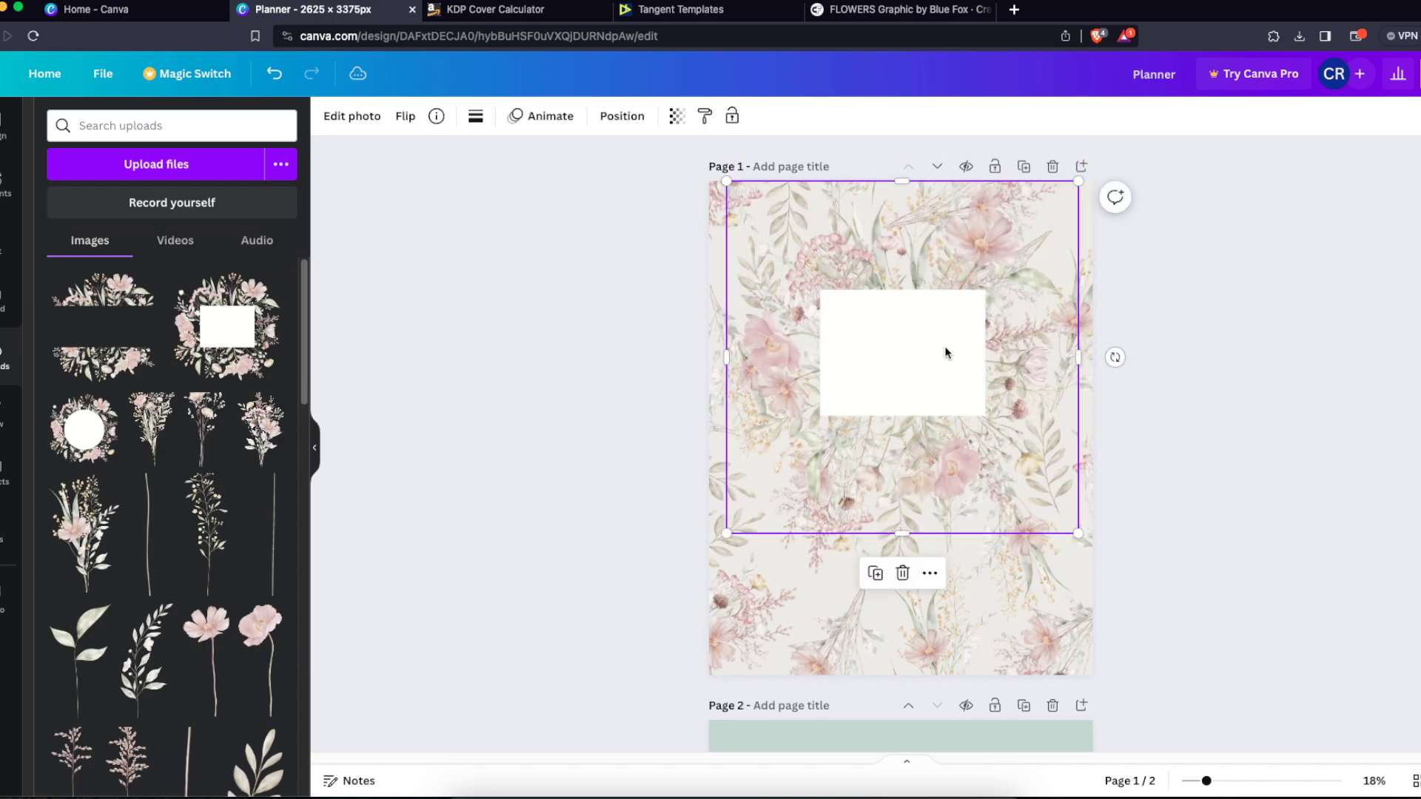
key(Delete)
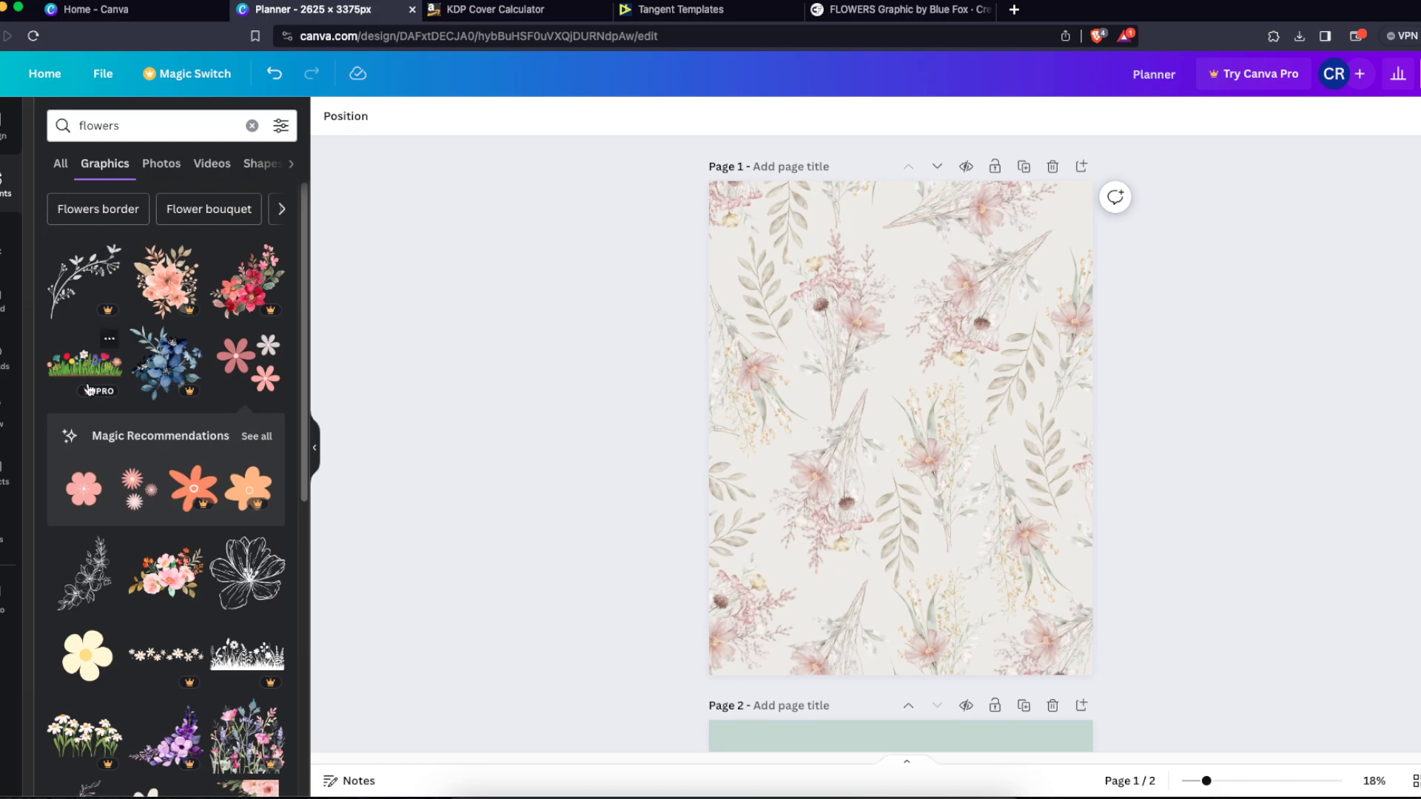
Step: Add a square shape to the cover page and stretch it into a wide green banner centred in the page's upper part
click(252, 125)
click(74, 355)
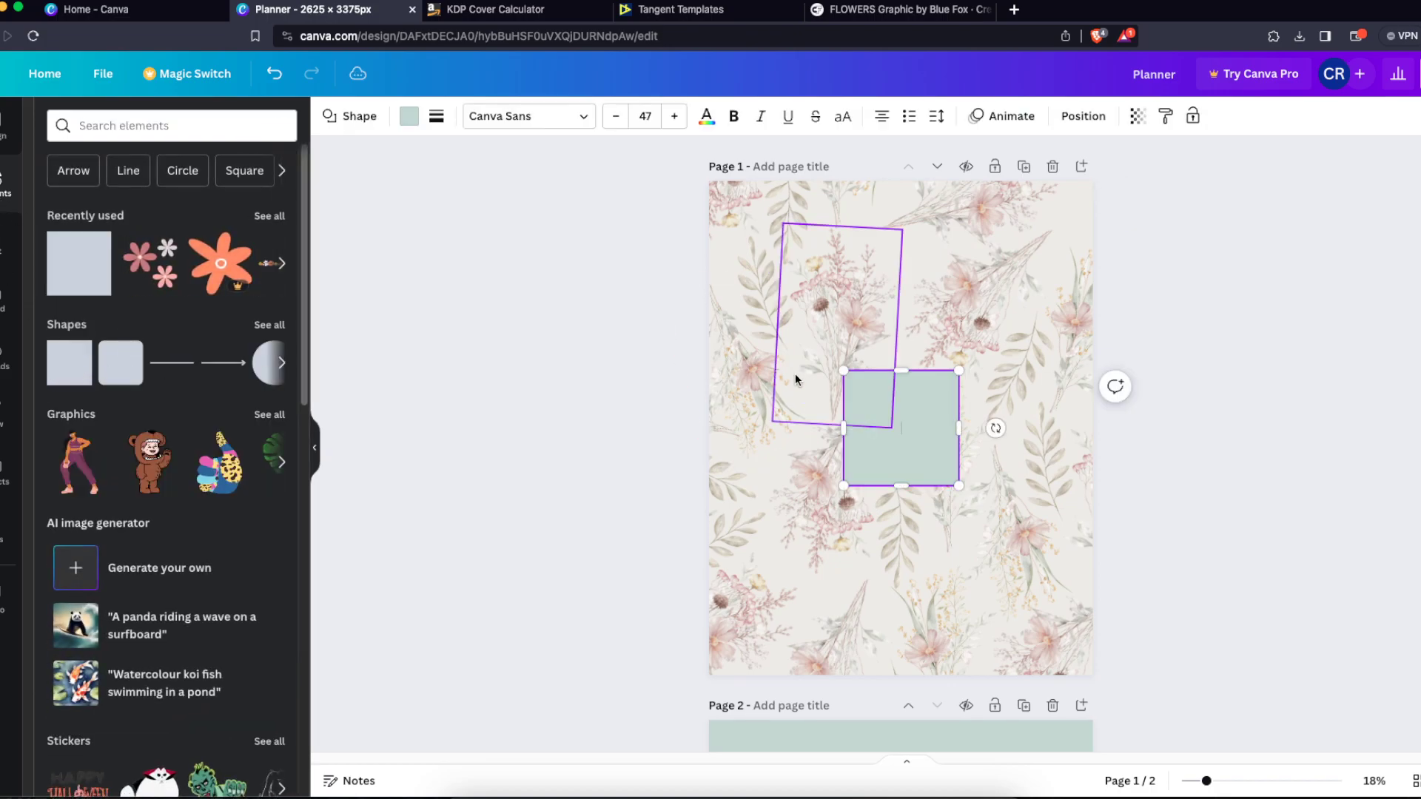
drag(907, 421, 999, 315)
drag(948, 367, 1071, 296)
drag(1020, 297, 990, 302)
click(1183, 356)
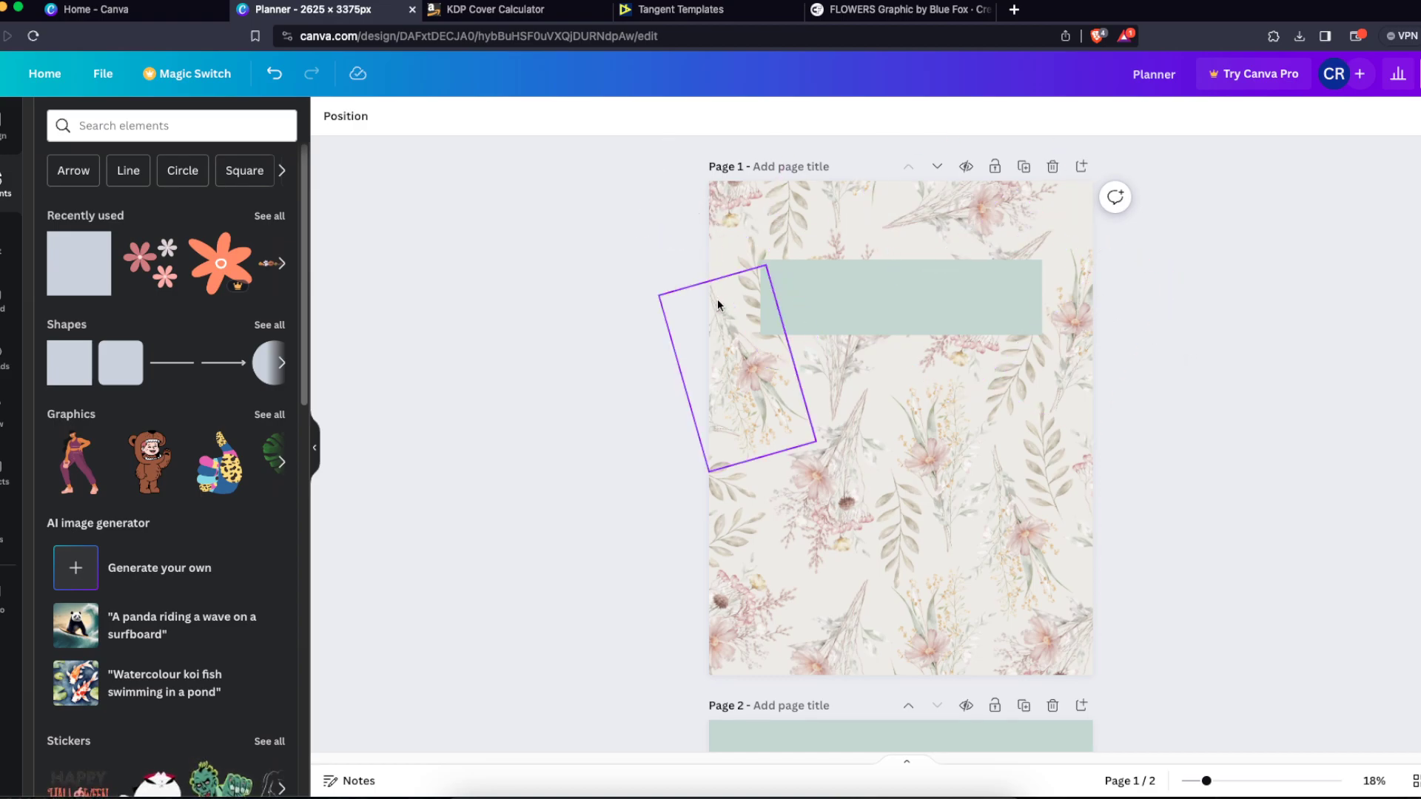
drag(681, 264, 731, 682)
click(1268, 510)
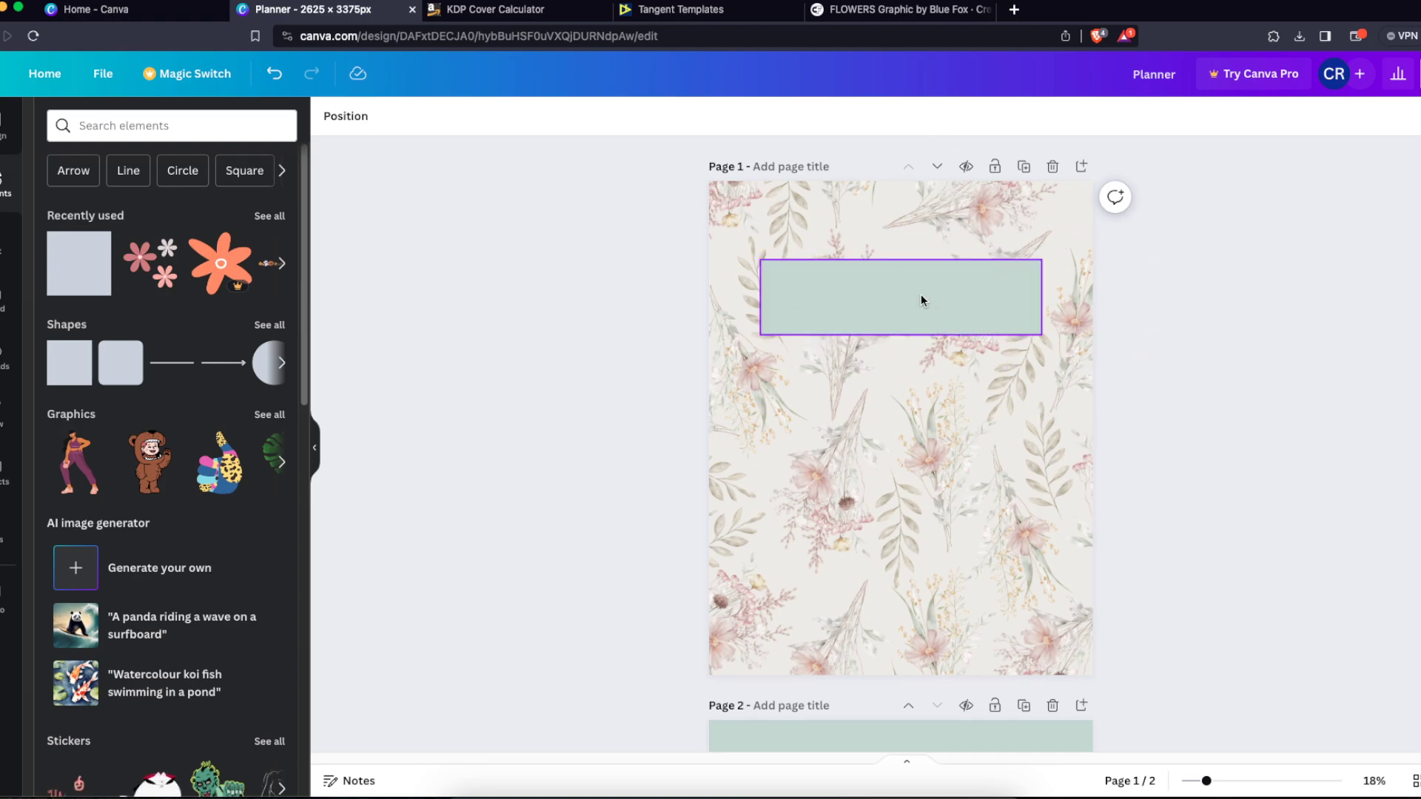
click(858, 310)
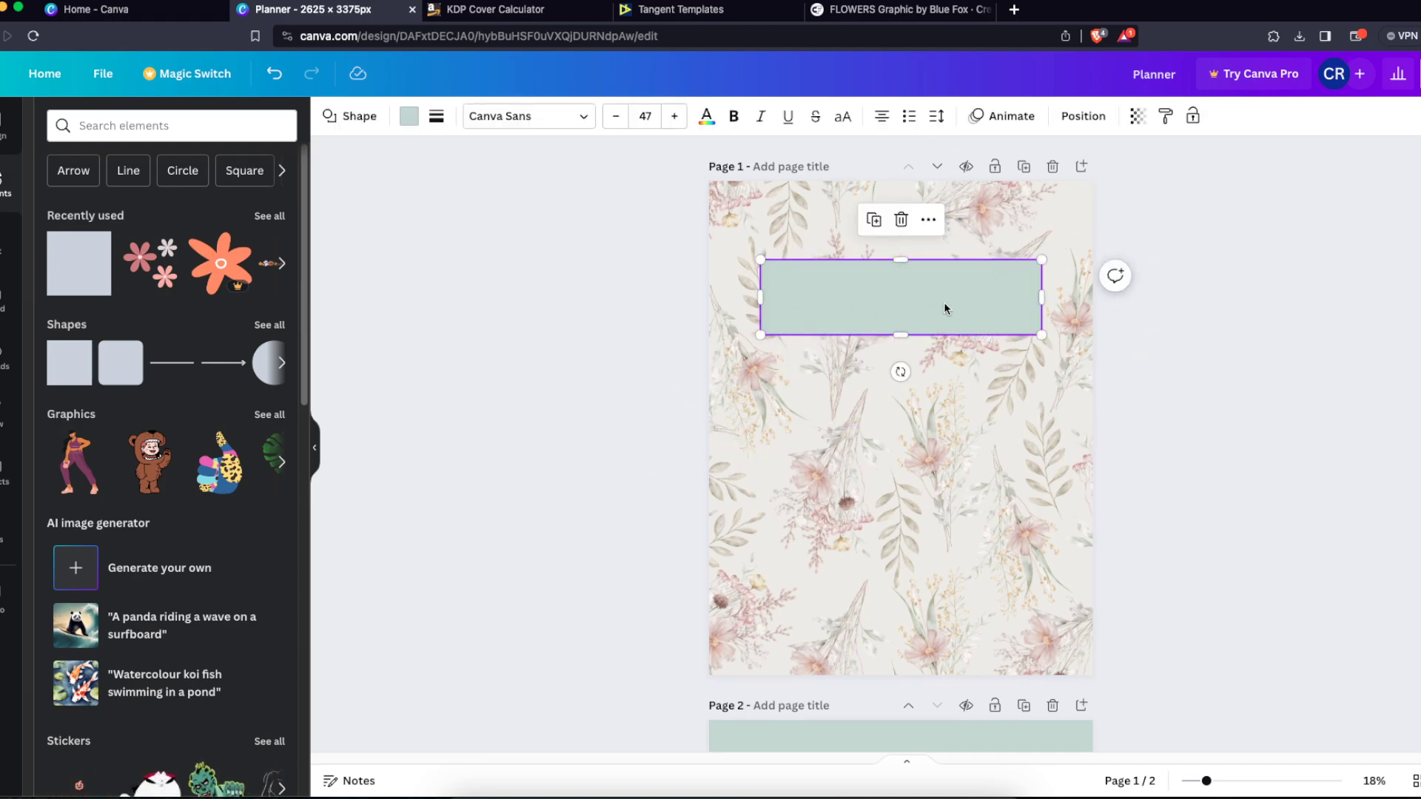
click(1243, 309)
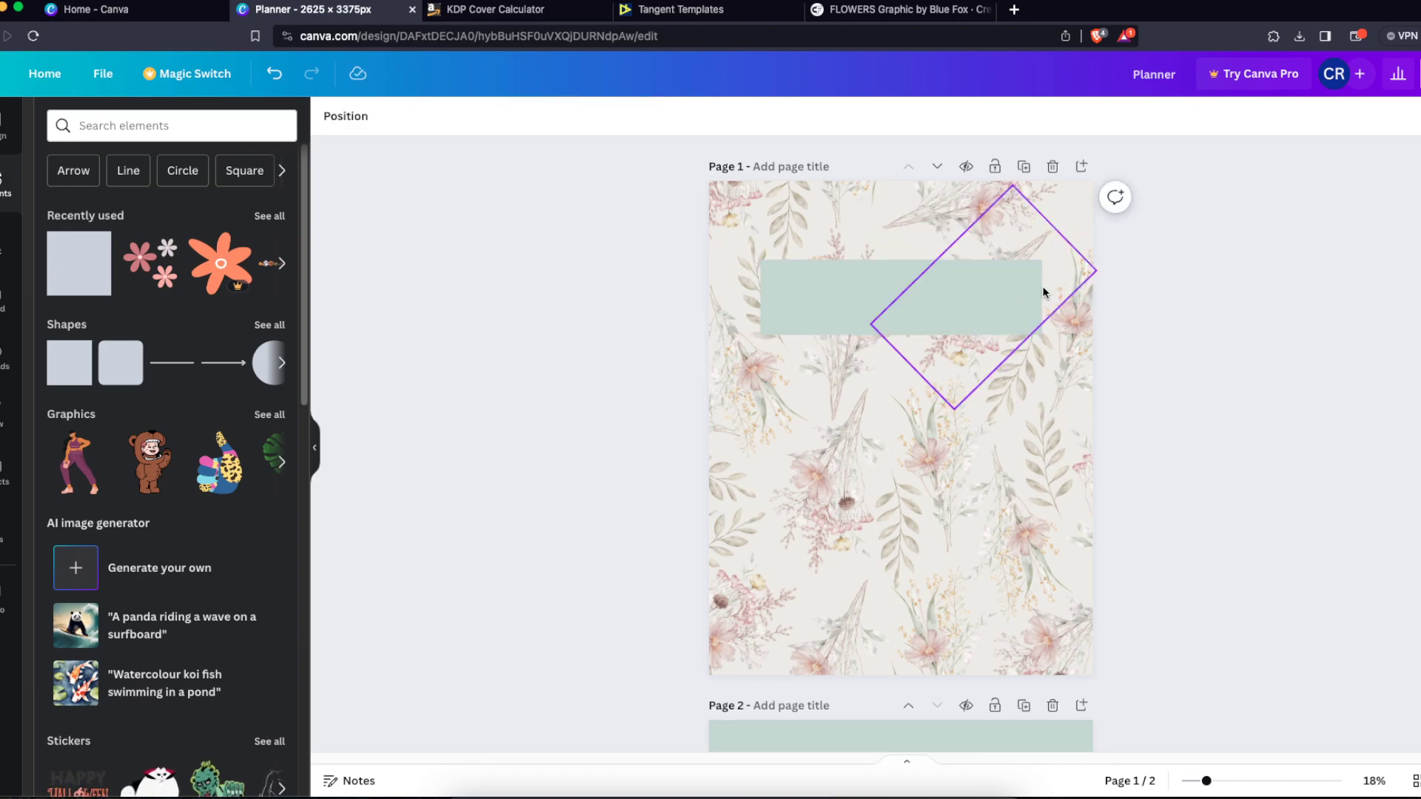
drag(1159, 258, 1075, 333)
key(Delete)
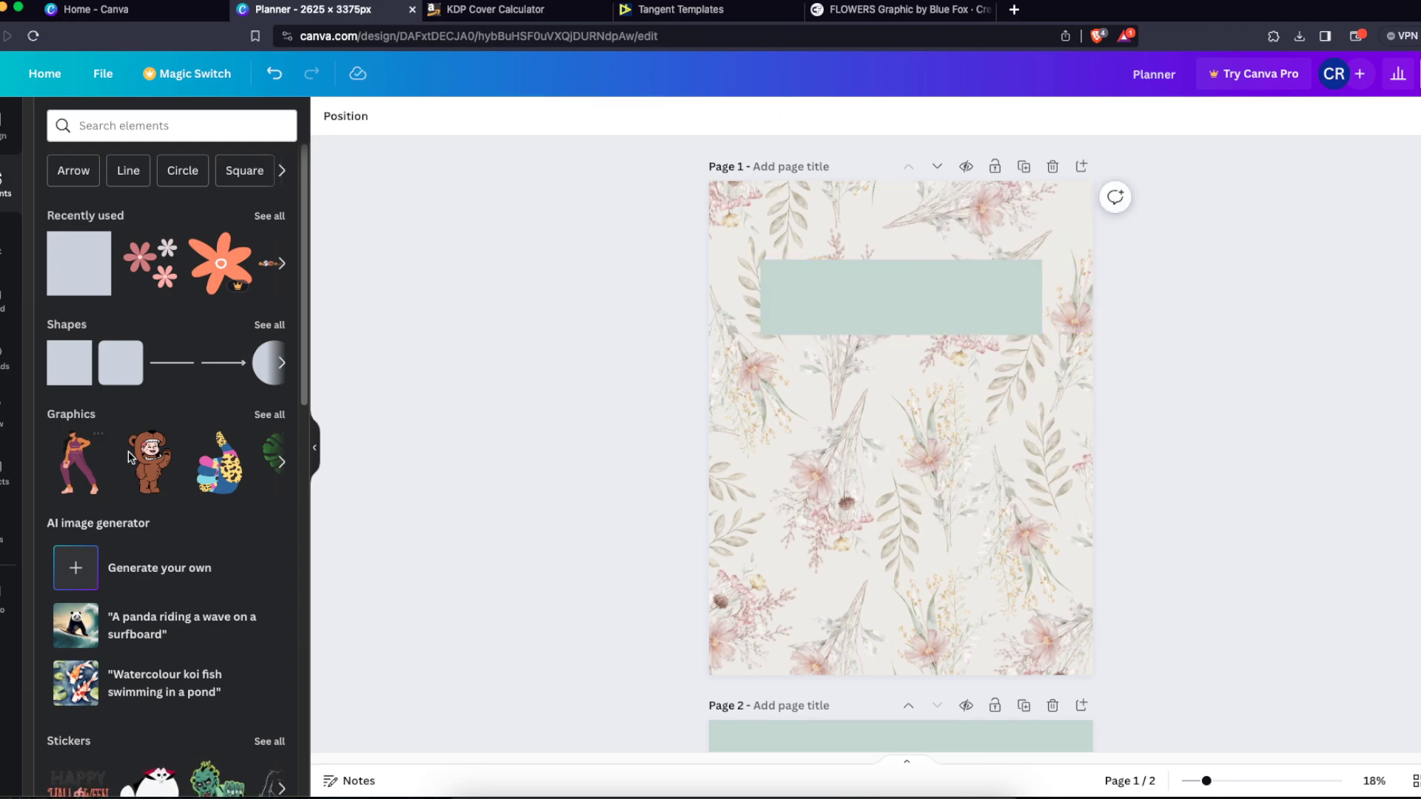
Step: Copy the "My Planner" title text from page 2 and paste it over the green banner on page 1
scroll(920, 428, down, 4)
drag(1036, 540, 852, 651)
scroll(950, 443, up, 4)
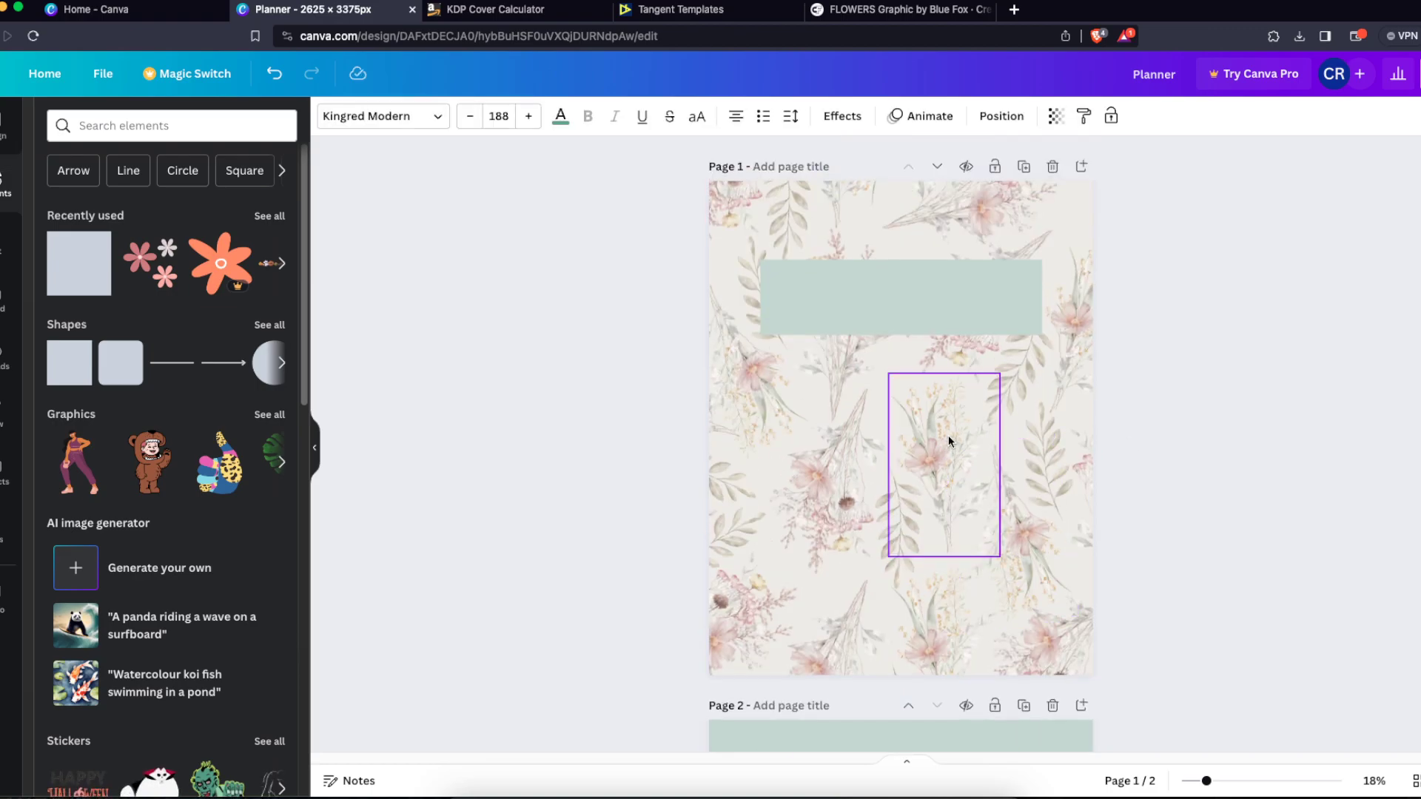
key(super+v)
drag(956, 402, 950, 299)
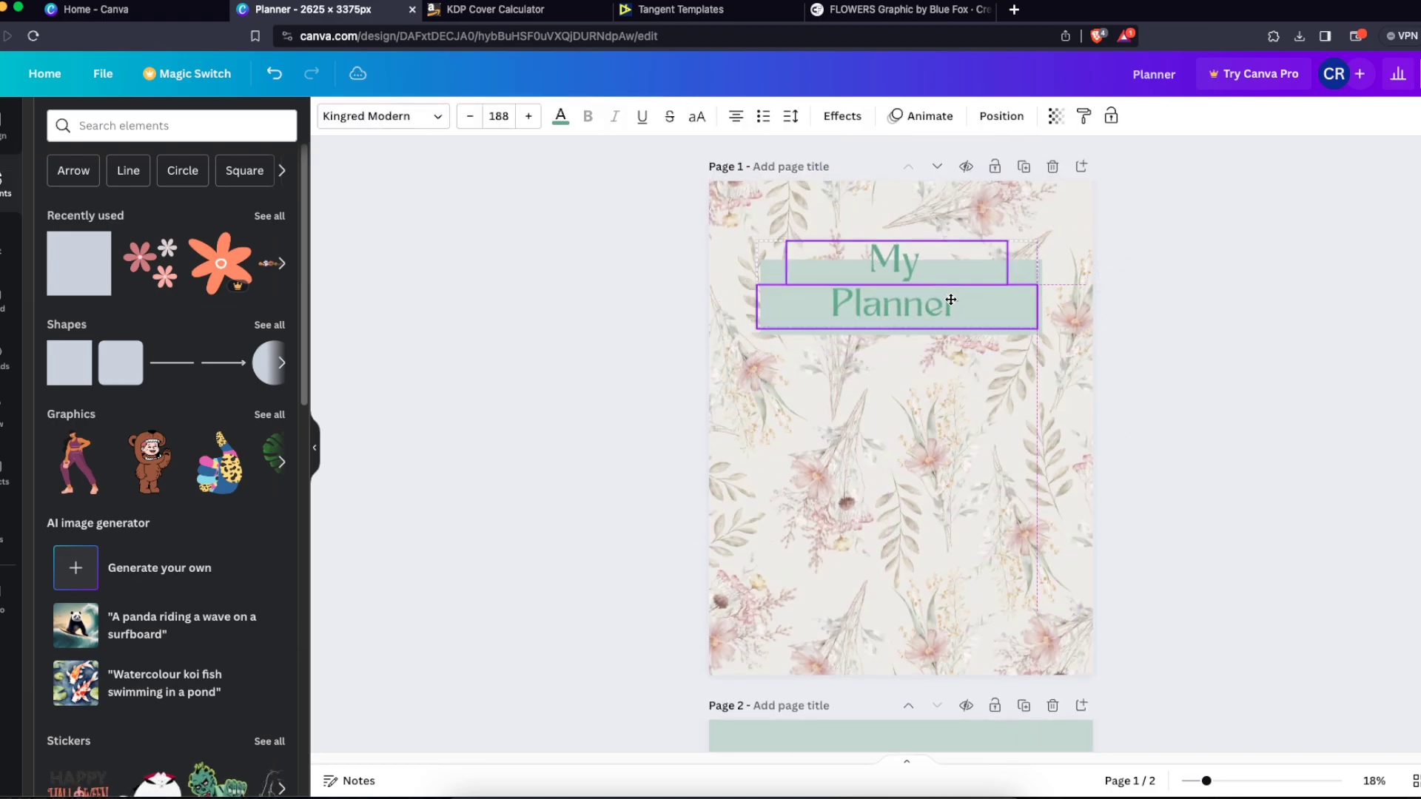
Step: Delete the "My" text and reword the remaining title text as "Undated Planner"
click(1091, 314)
click(923, 289)
key(Delete)
click(828, 306)
click(828, 306)
text(Undated)
click(1164, 401)
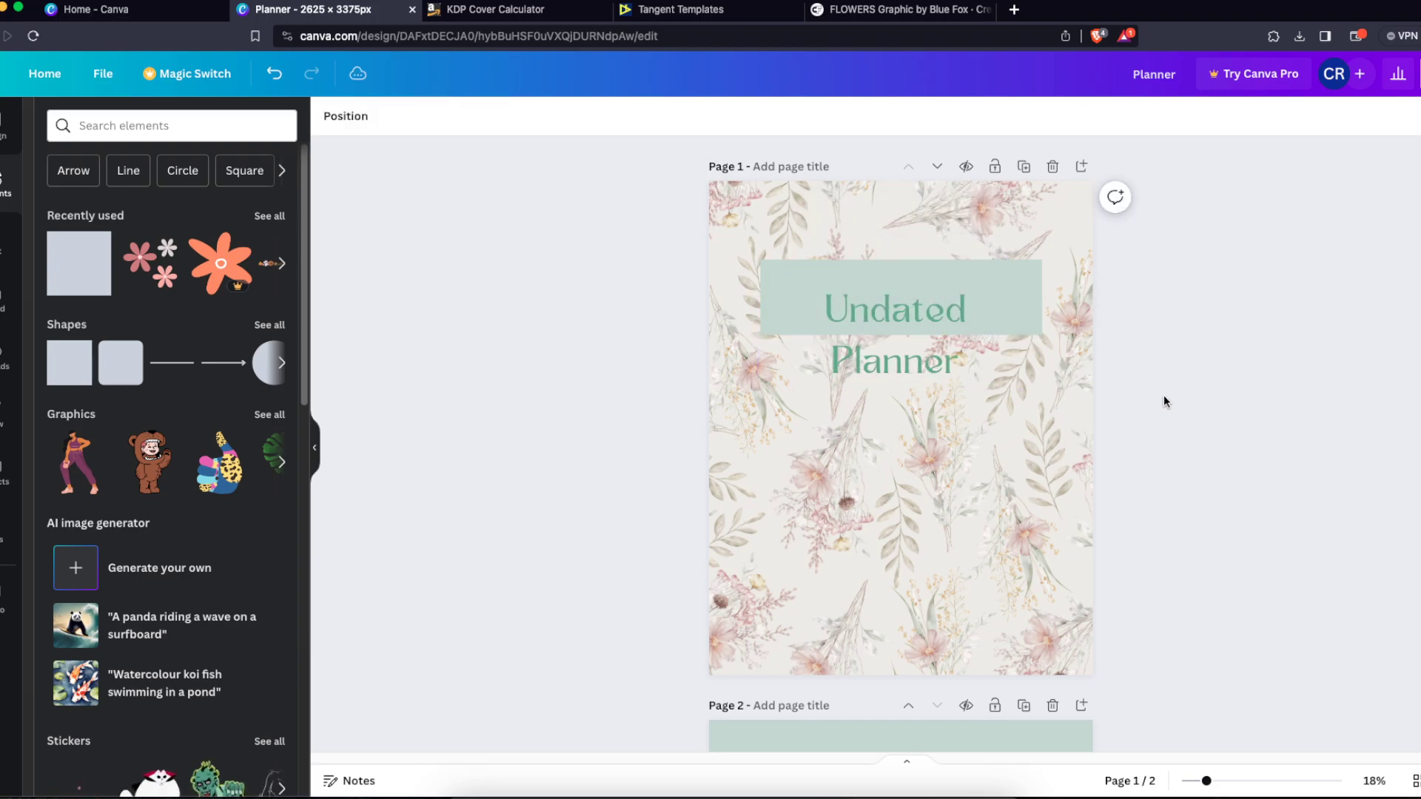
Step: Fit the title on a single line at font size 175 and centre it on the banner
click(898, 374)
mouse_move(1039, 319)
mouse_down()
mouse_move(1085, 319)
mouse_move(1008, 309)
mouse_move(1049, 322)
mouse_up()
drag(1010, 306, 1020, 298)
Step: Give the title banner a solid border of weight 13 and fill it with the off-white document colour
click(968, 268)
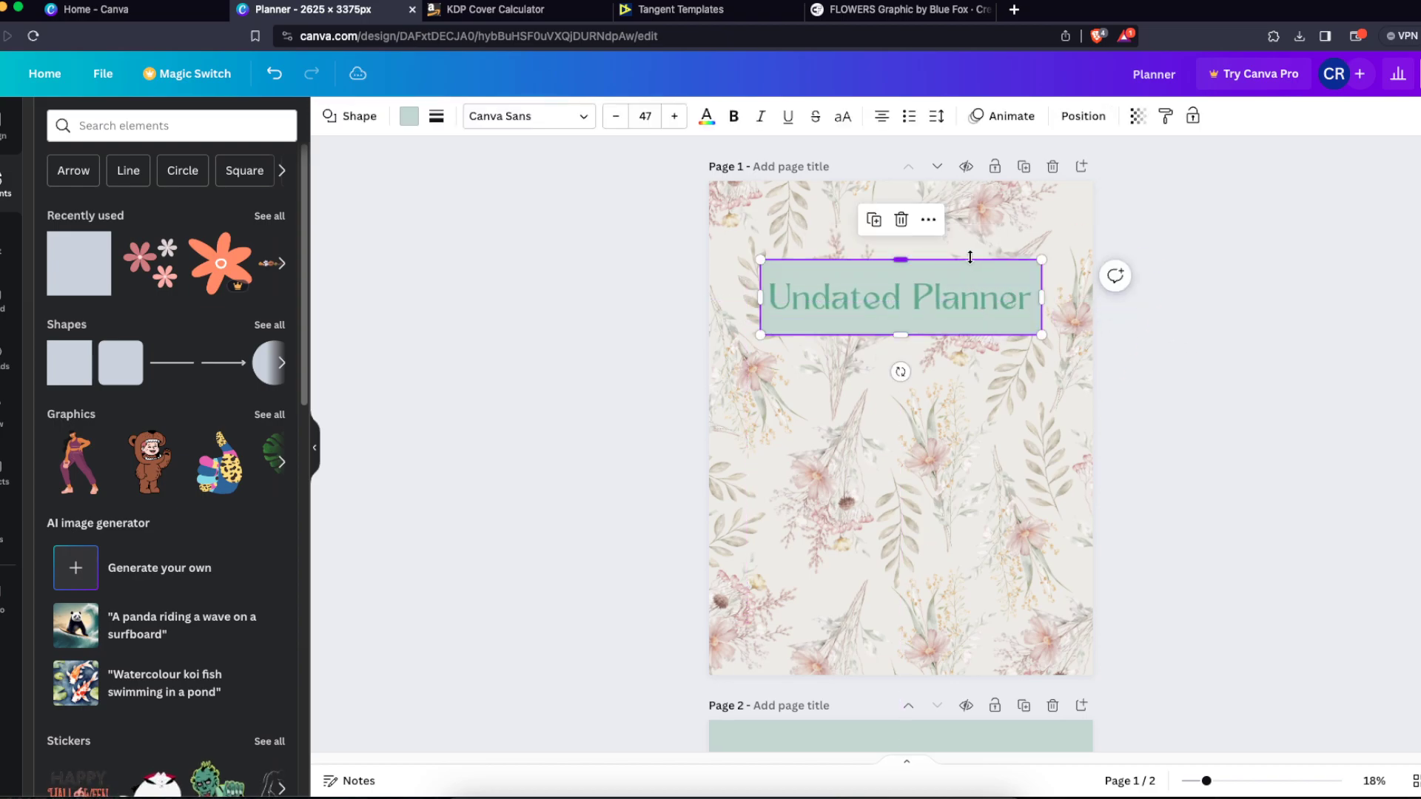
click(435, 116)
drag(441, 221, 470, 220)
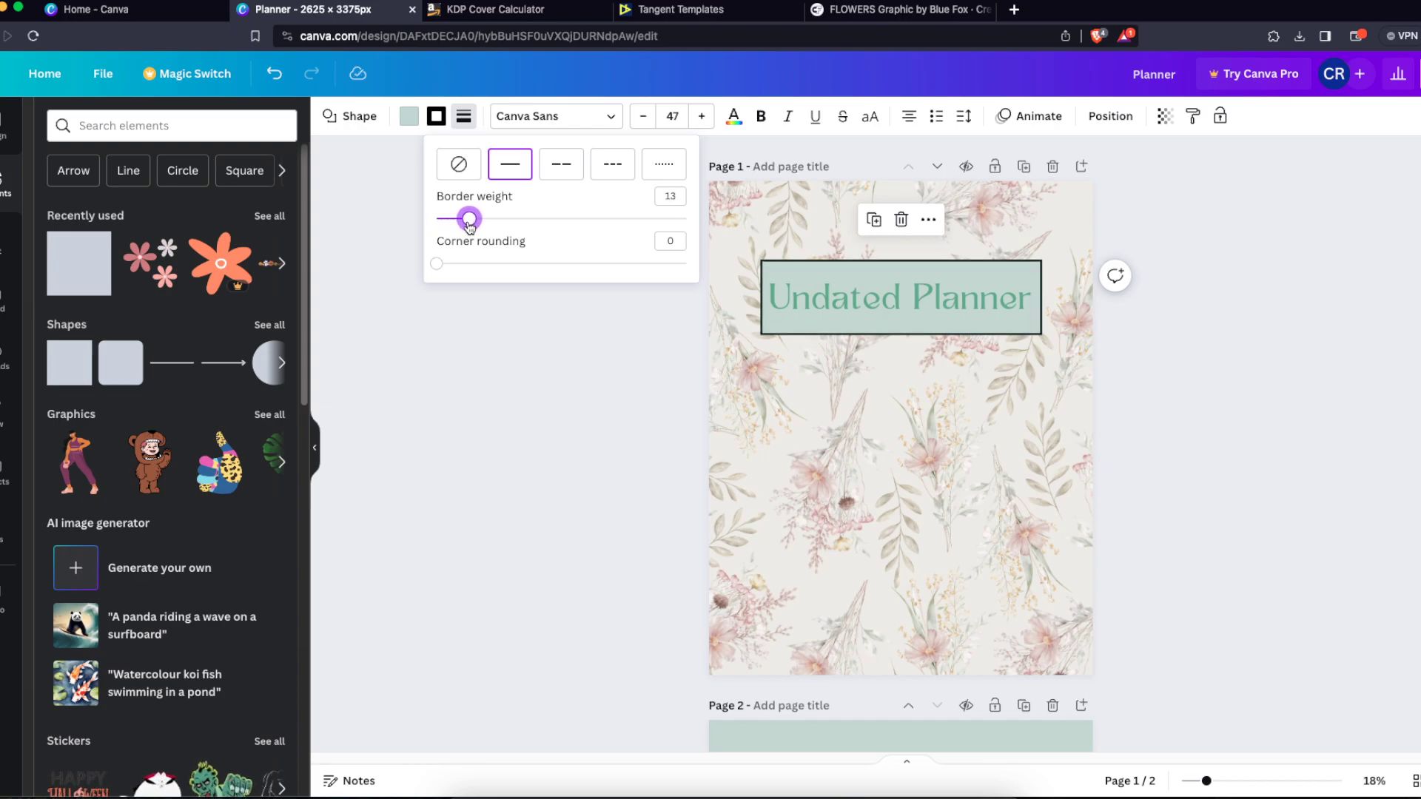
click(408, 116)
click(267, 220)
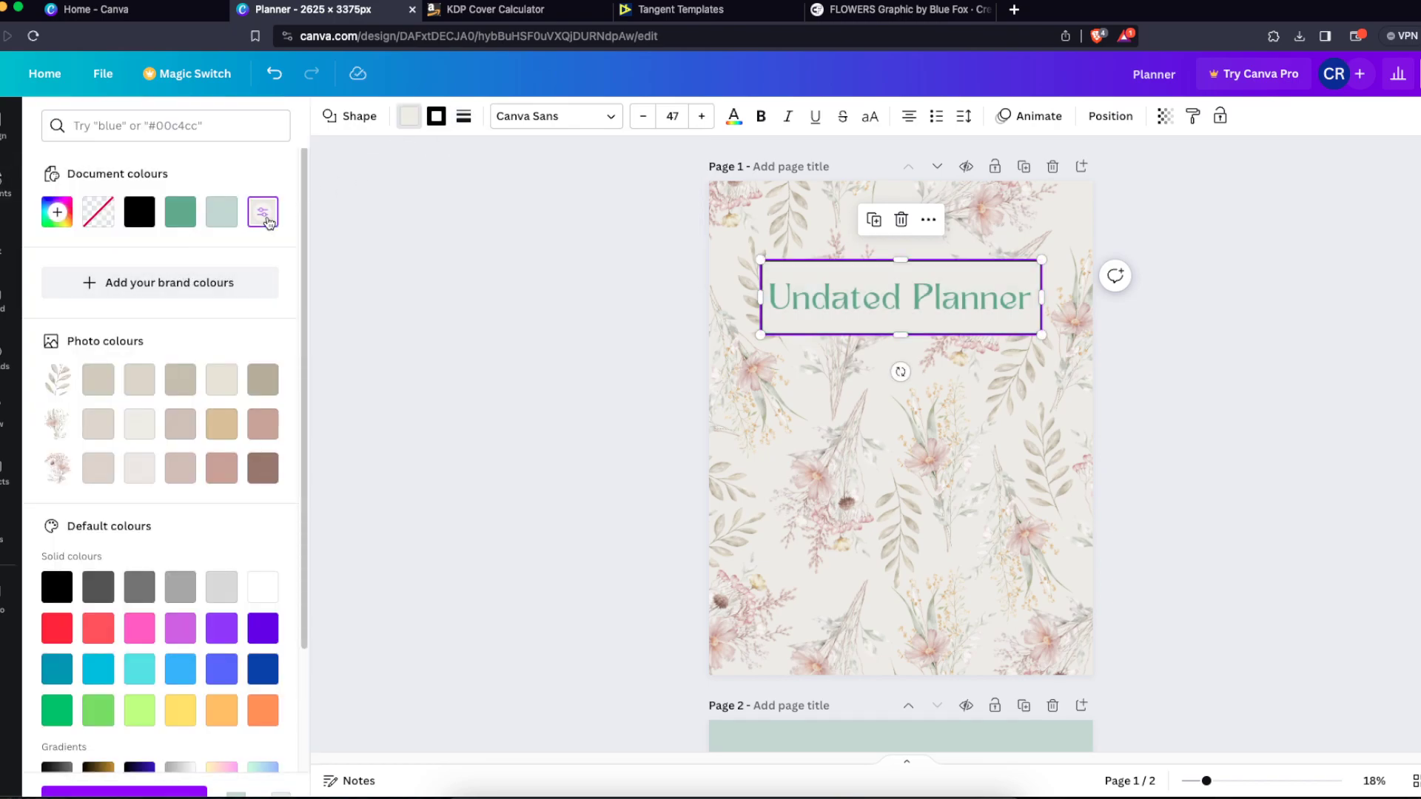
click(1276, 384)
Step: Recolour the title text with the bouquet's dark brown photo colour and apply the same brown to the banner's border
click(949, 299)
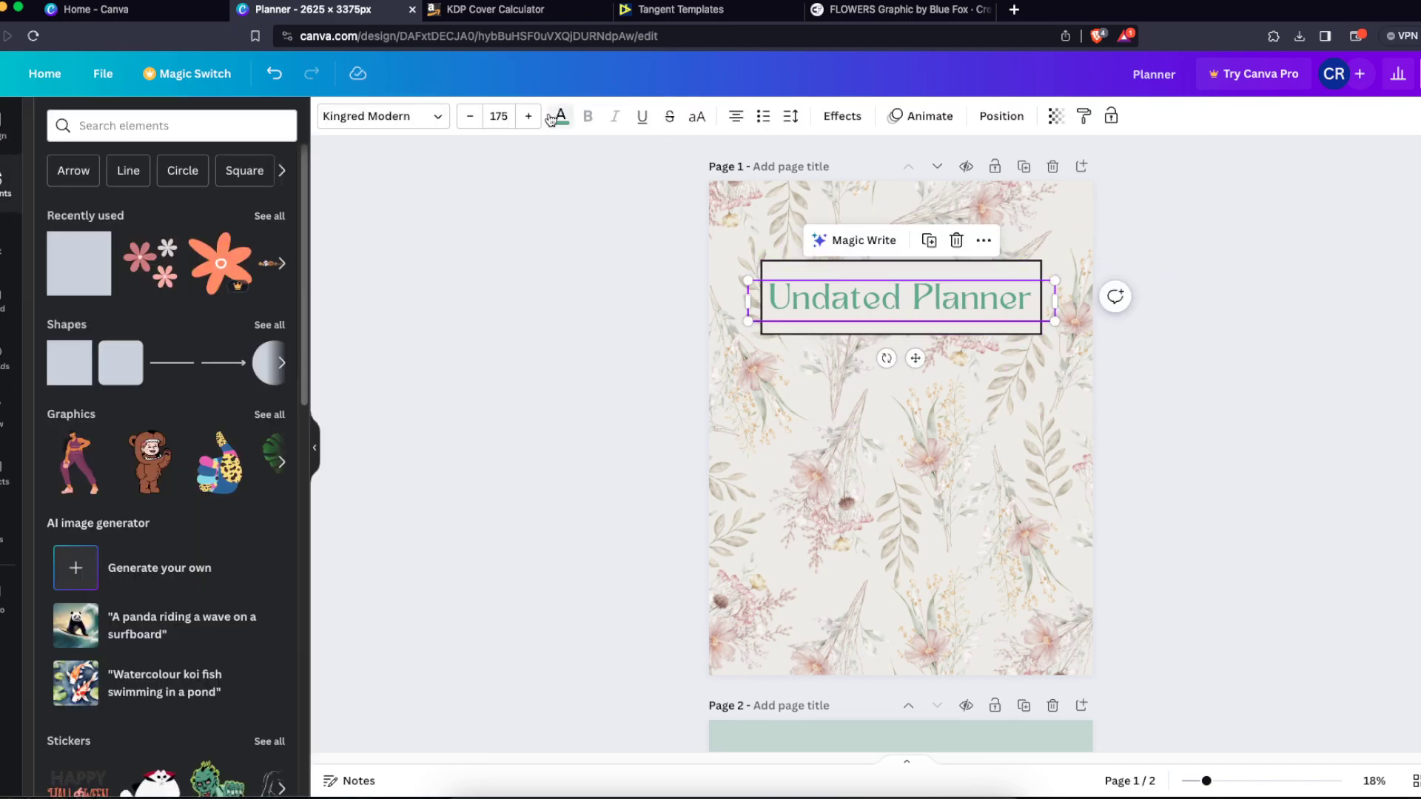
click(560, 116)
click(267, 464)
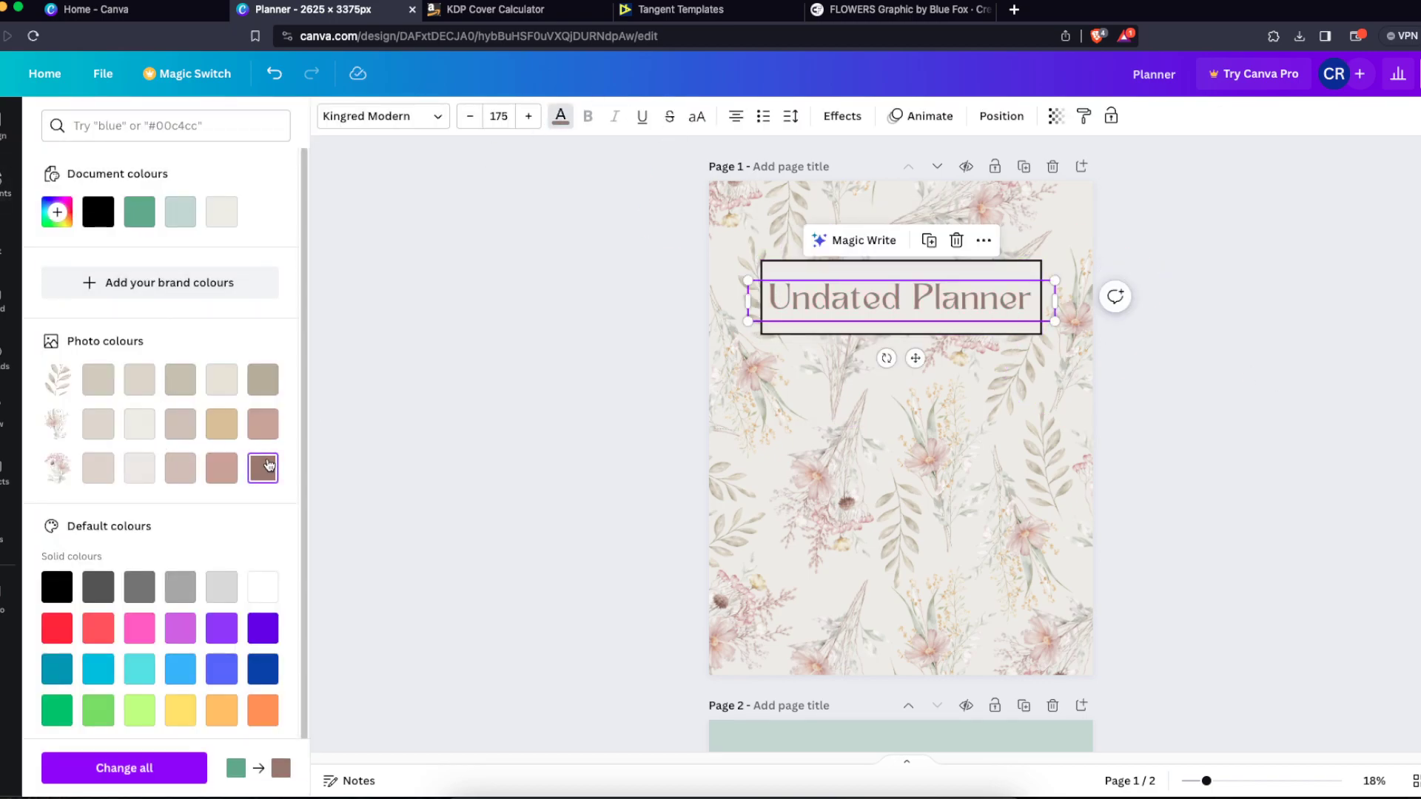
click(510, 452)
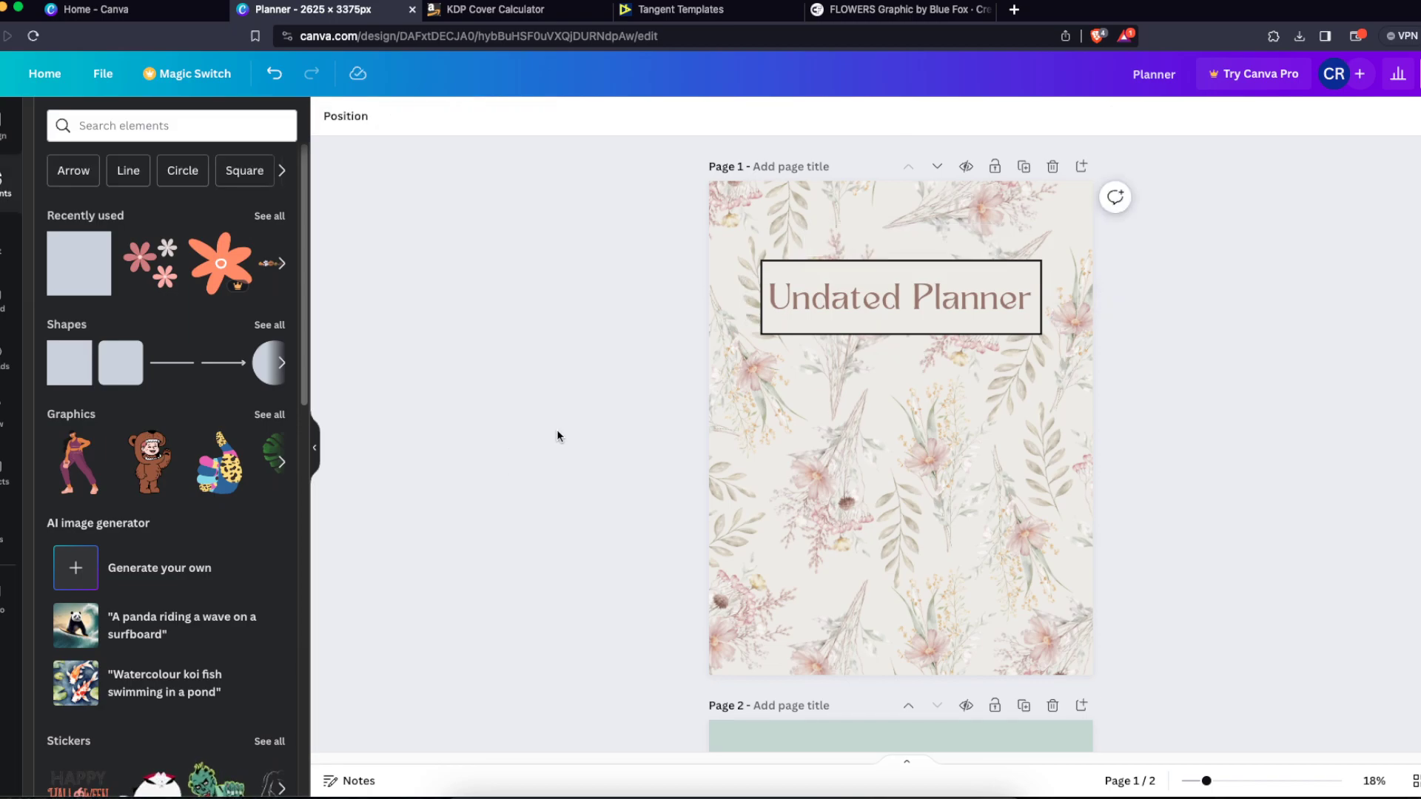
click(809, 271)
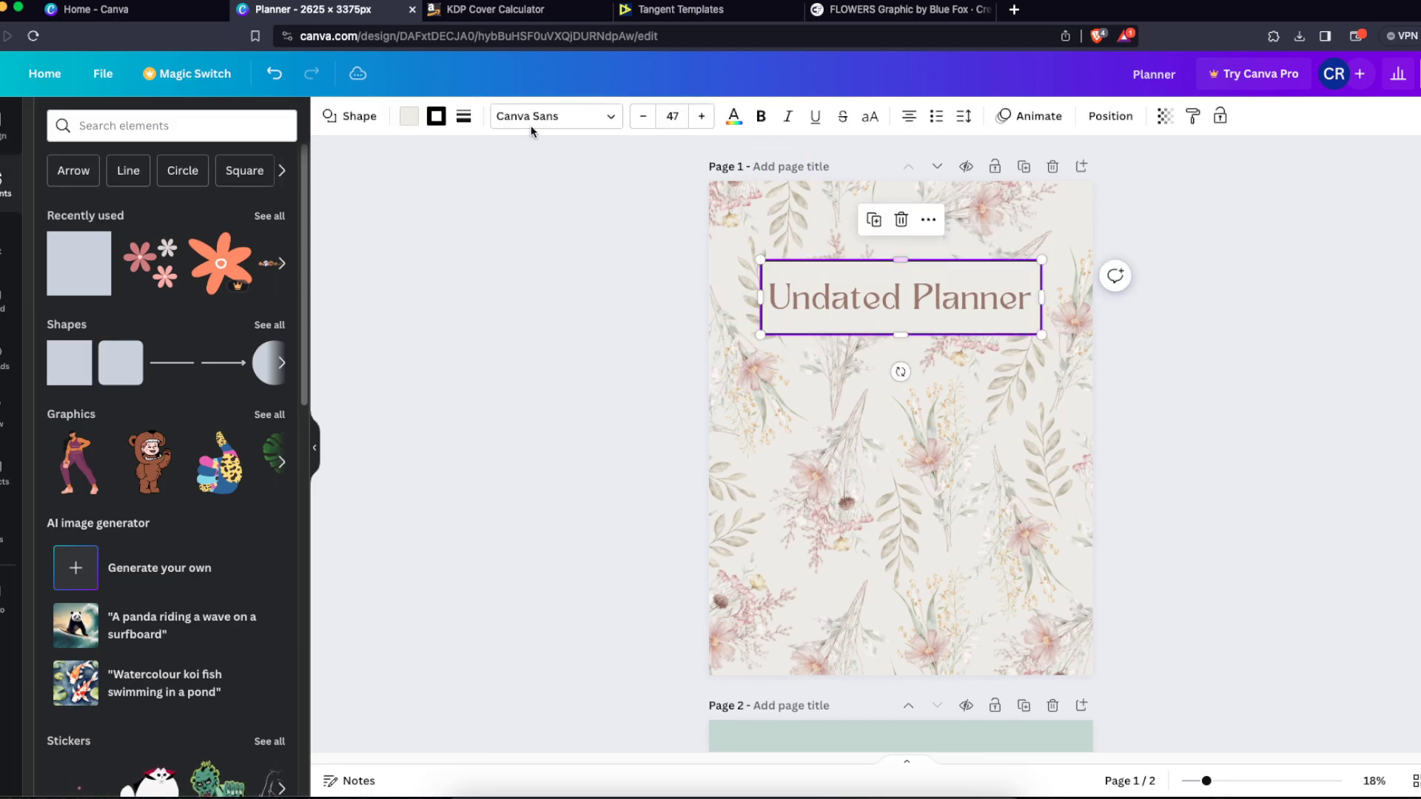
click(440, 117)
click(181, 214)
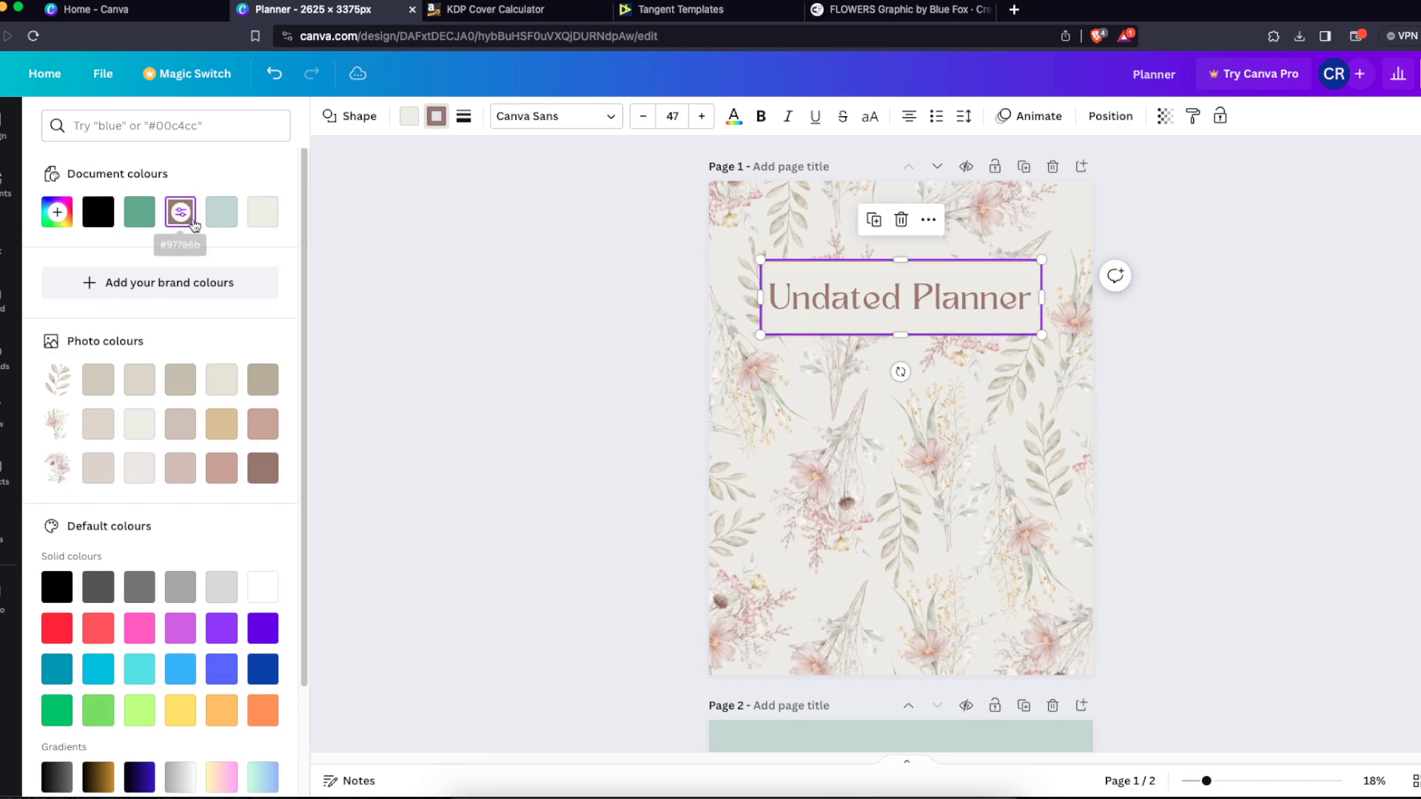
click(528, 349)
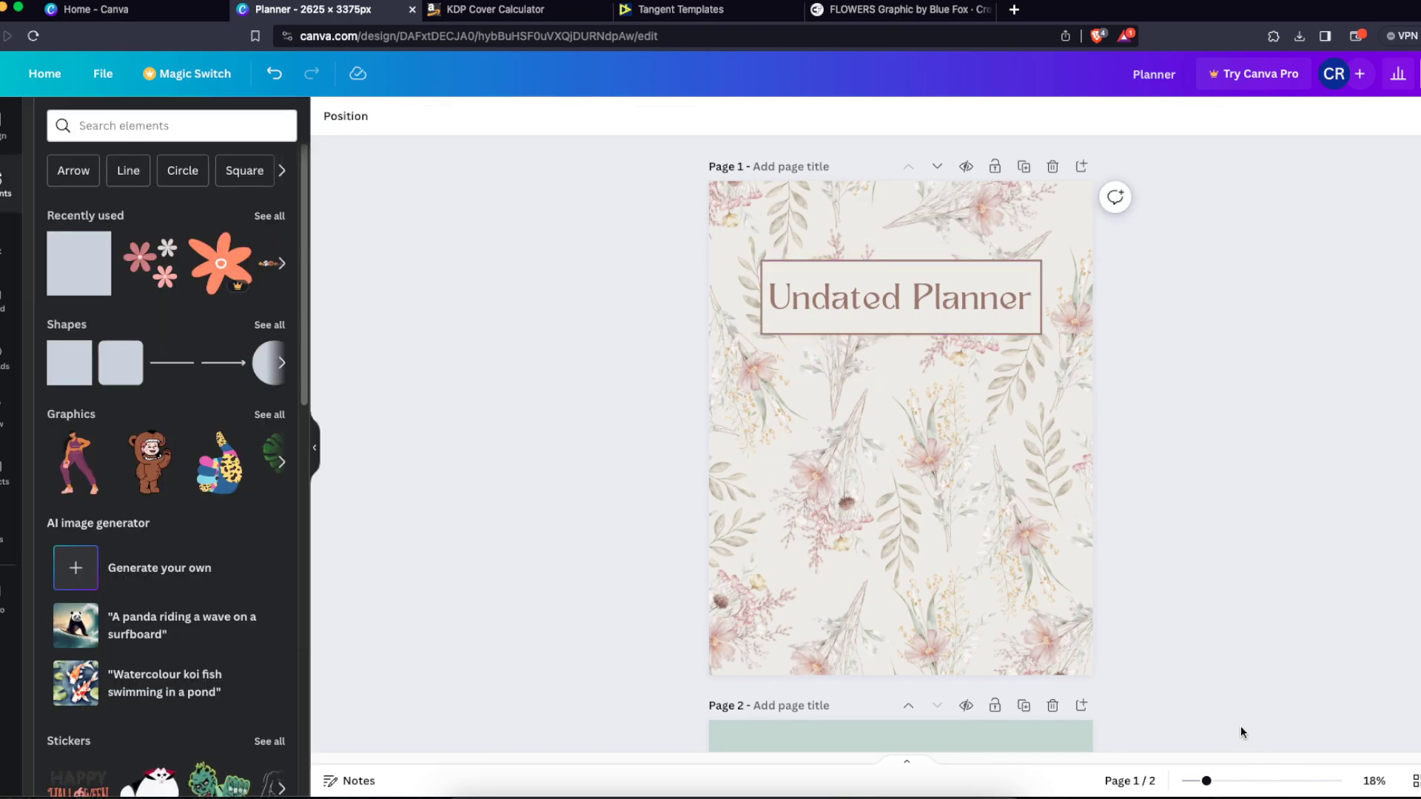
Step: Delete the old green second page from the design
scroll(1195, 501, down, 5)
click(1052, 459)
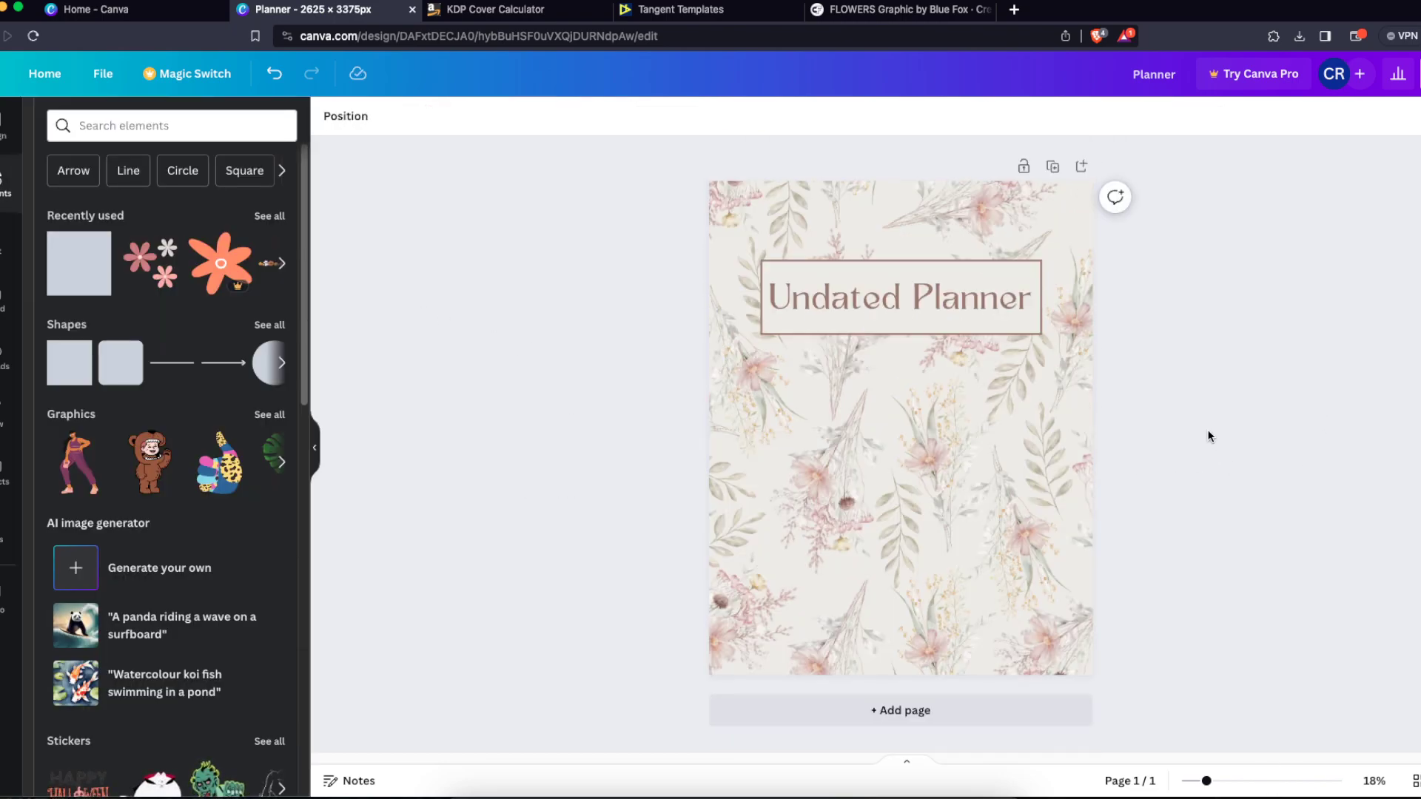
drag(1308, 175, 651, 758)
click(542, 539)
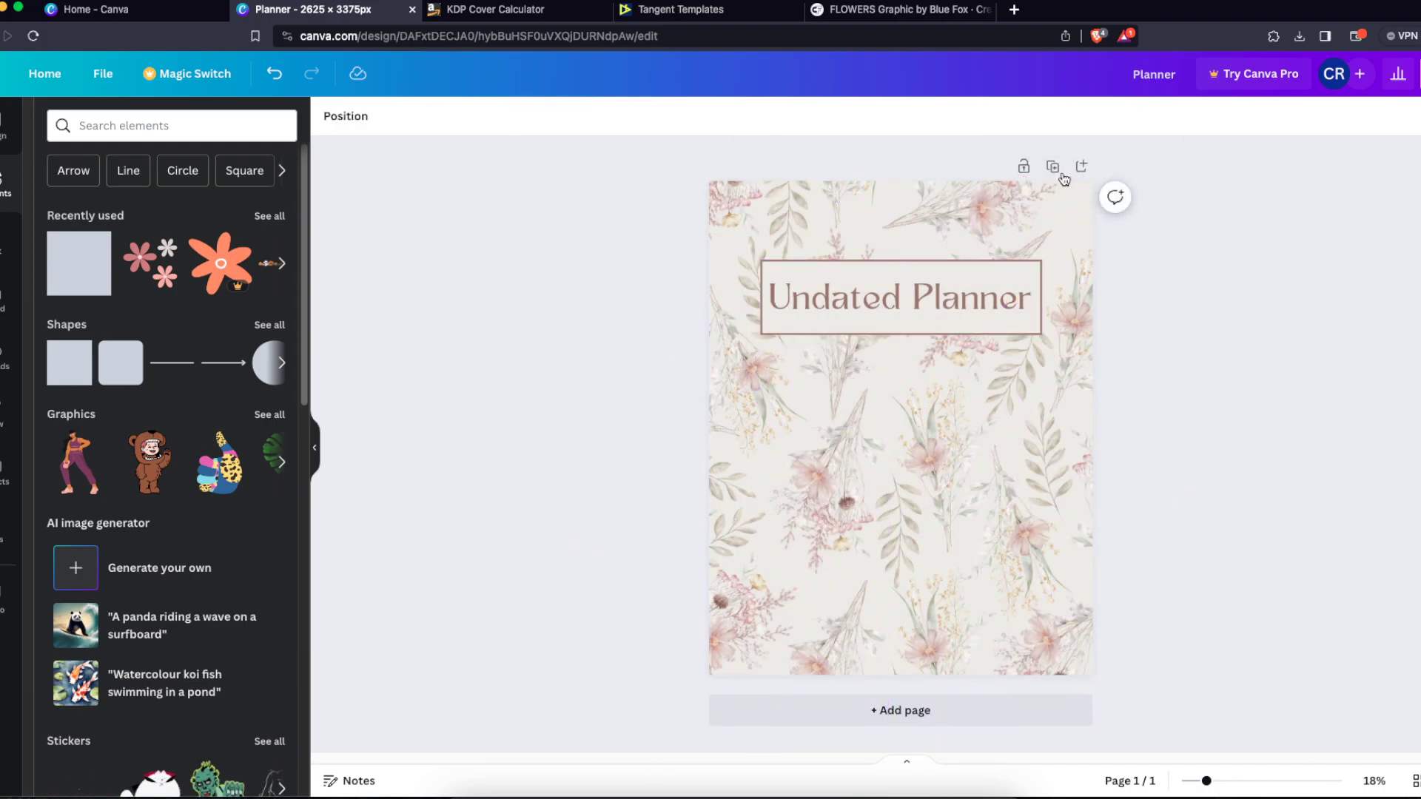
Step: Duplicate the floral cover page and delete the title text and its banner from the copy
click(1052, 167)
click(940, 304)
key(Delete)
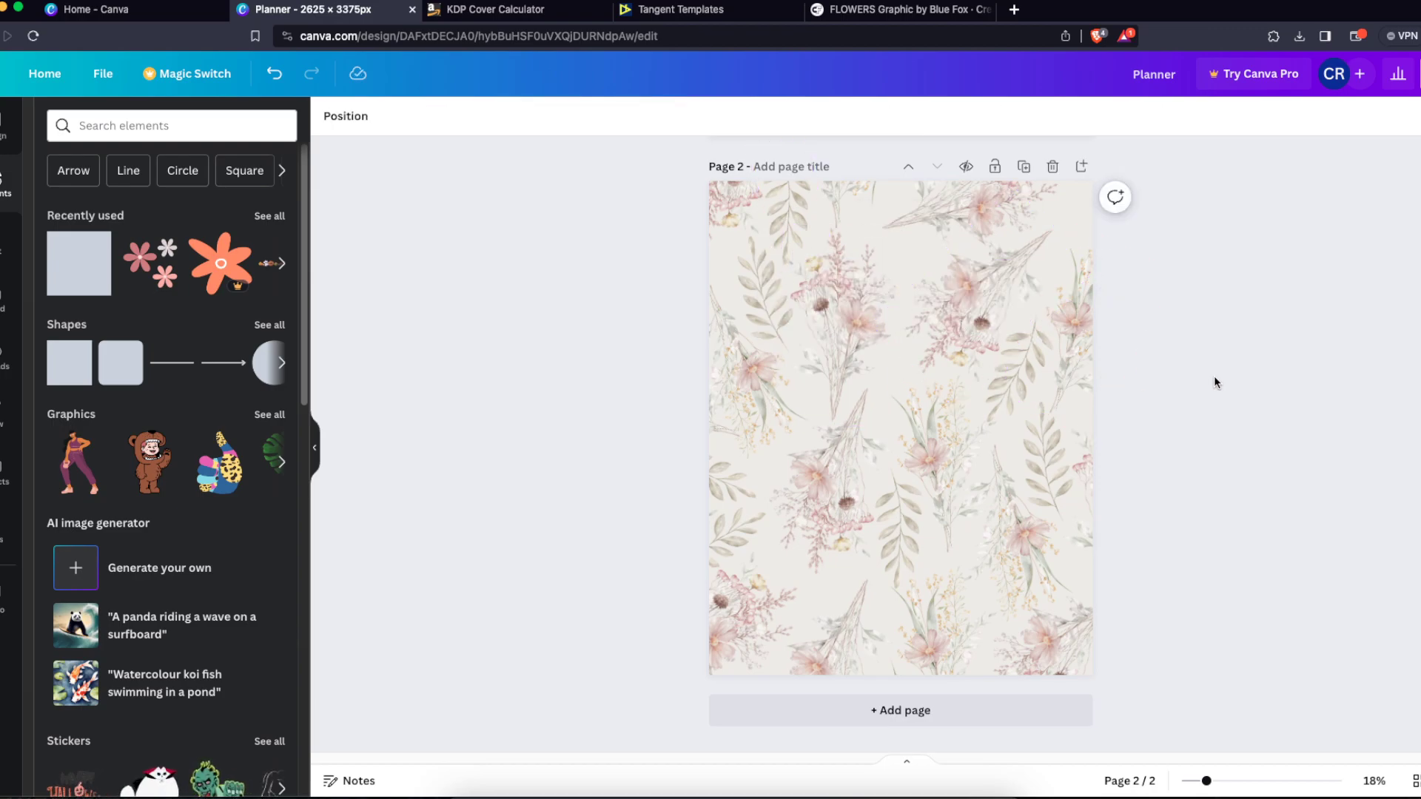
drag(590, 163, 1252, 620)
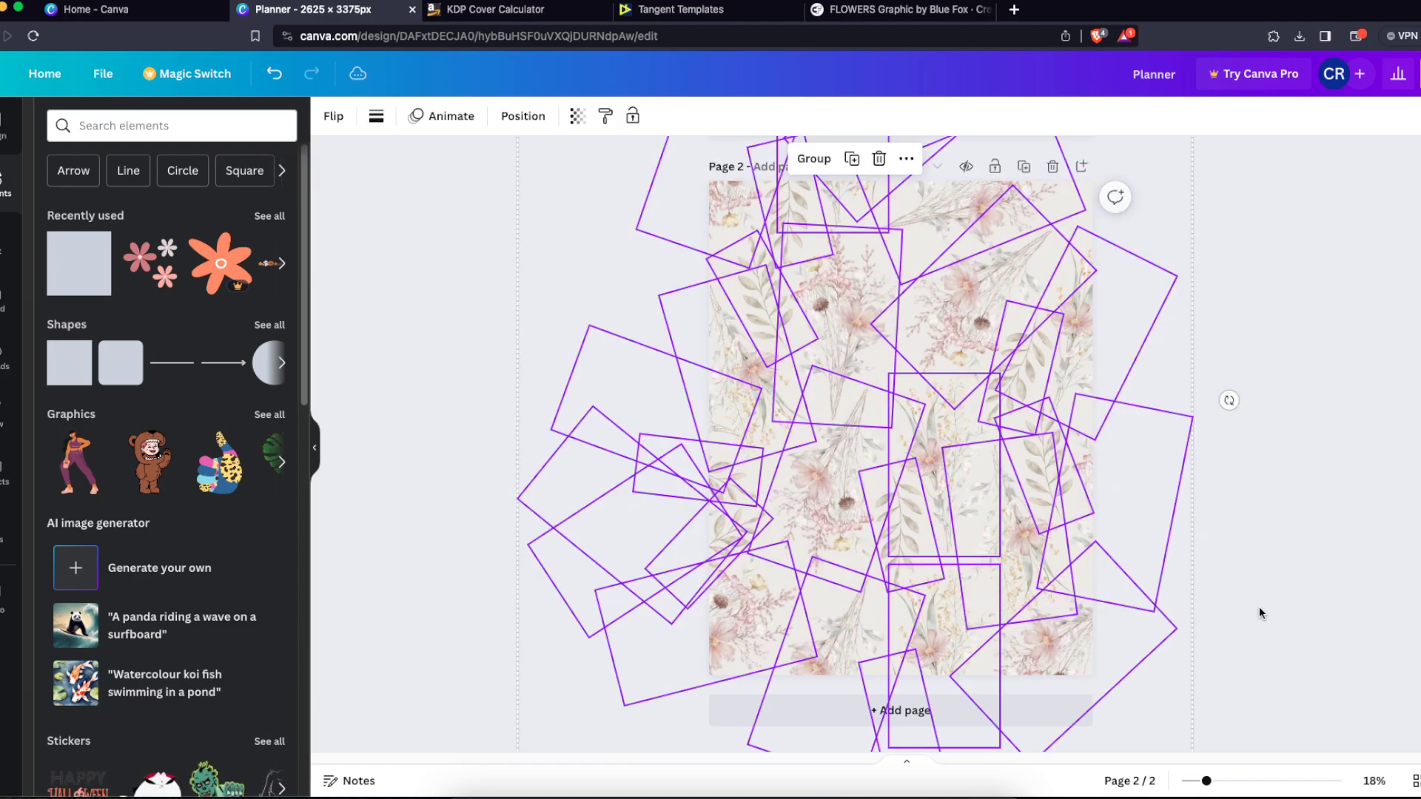
click(1253, 620)
scroll(1247, 481, up, 7)
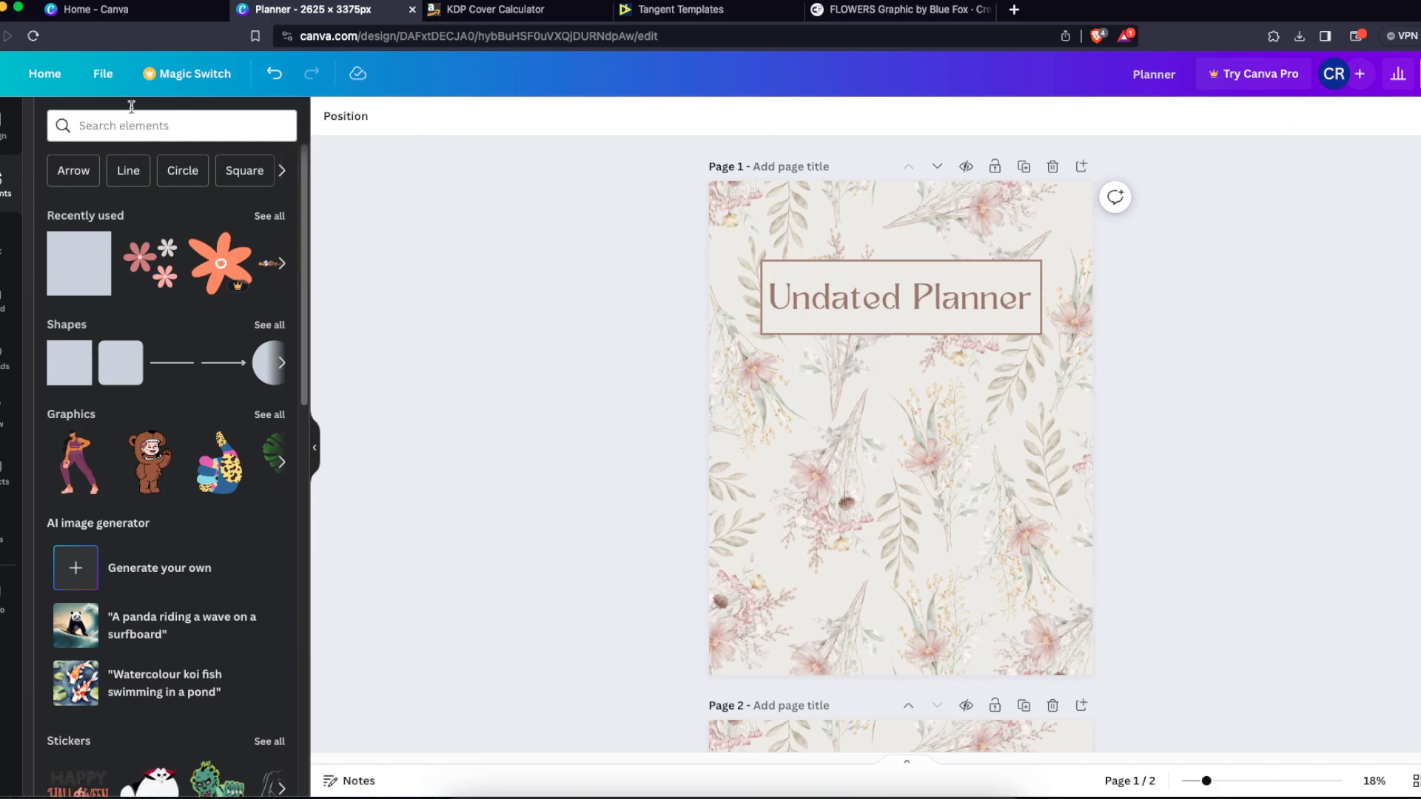
Step: Download all 2 pages as PNG at 2,625 × 3,375 px and save them as Planner in the Downloads folder
click(103, 74)
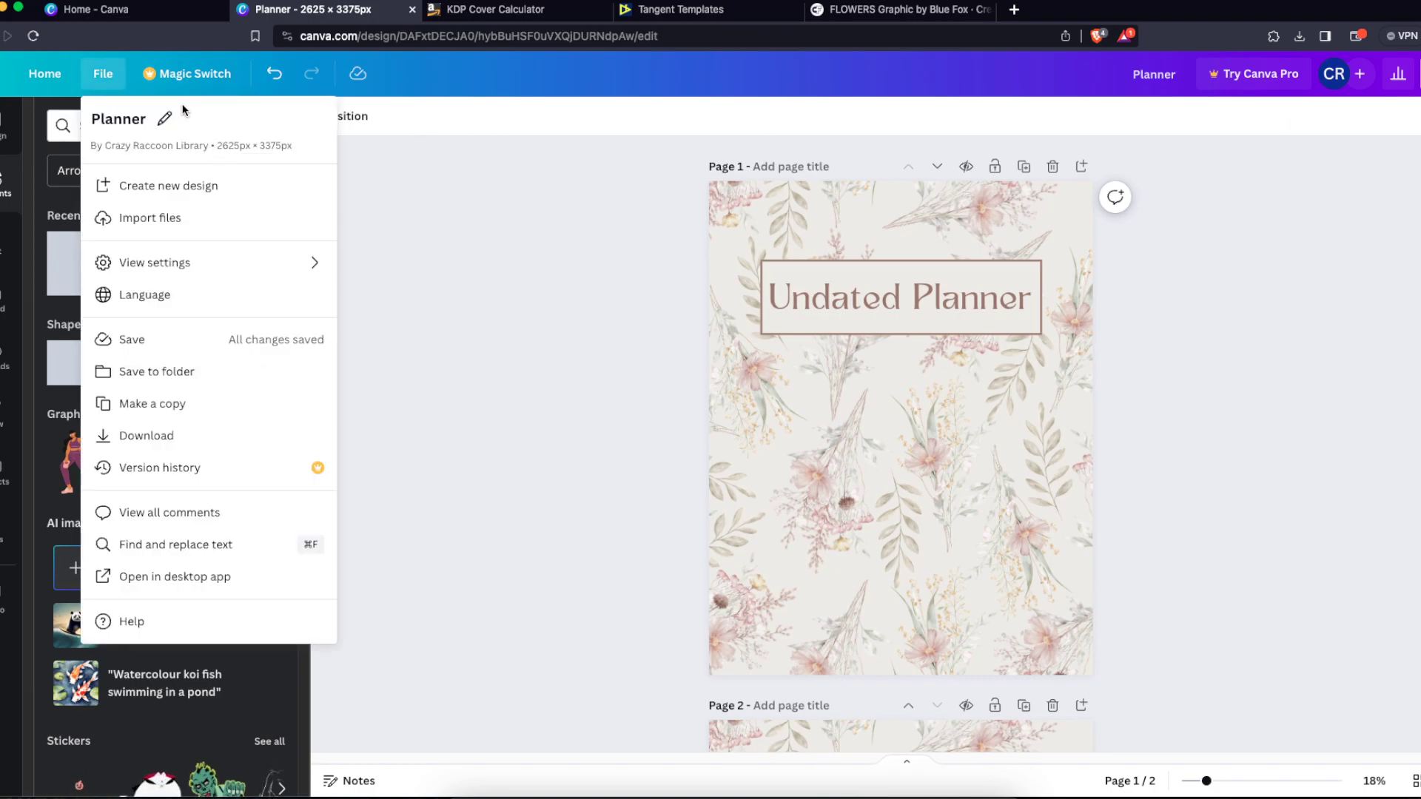
click(1415, 74)
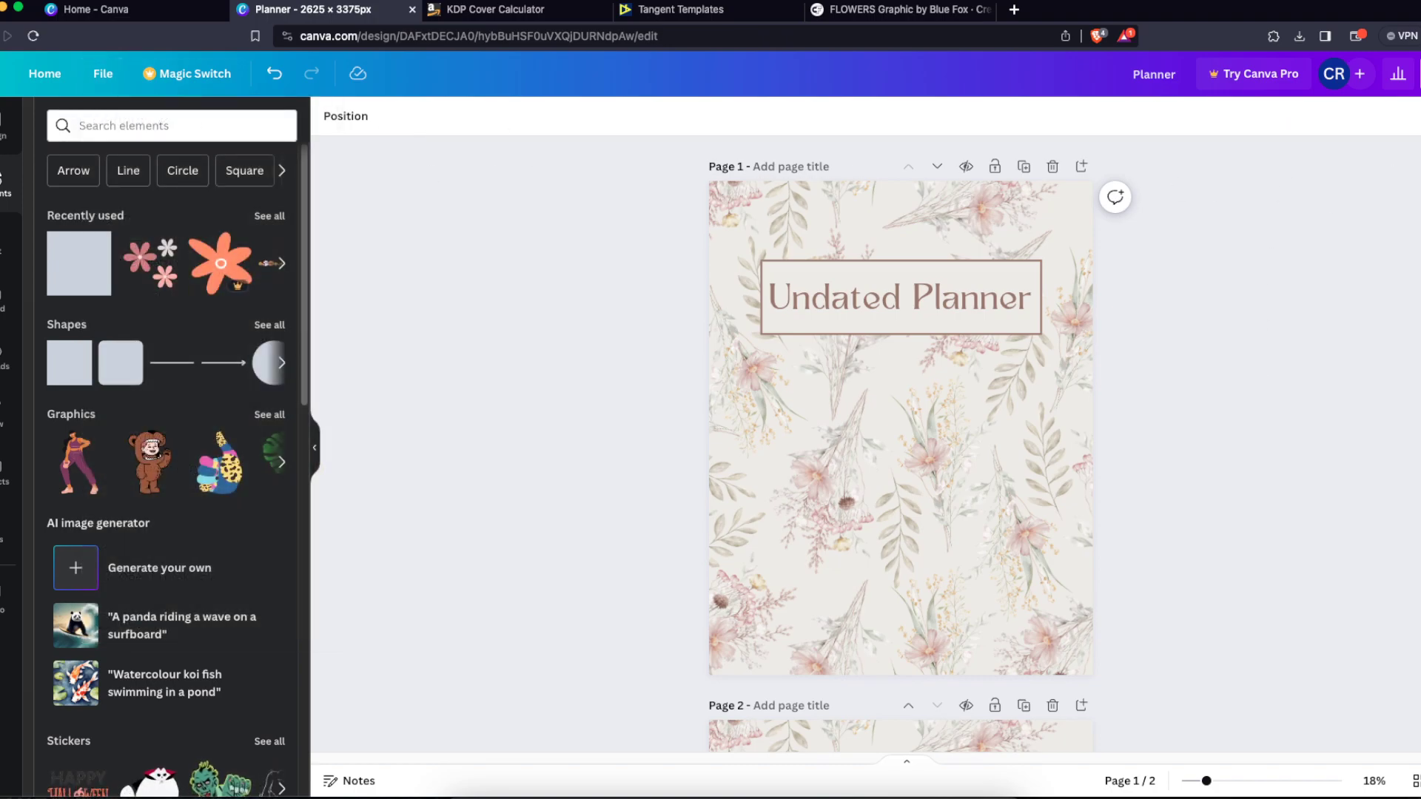
click(1230, 477)
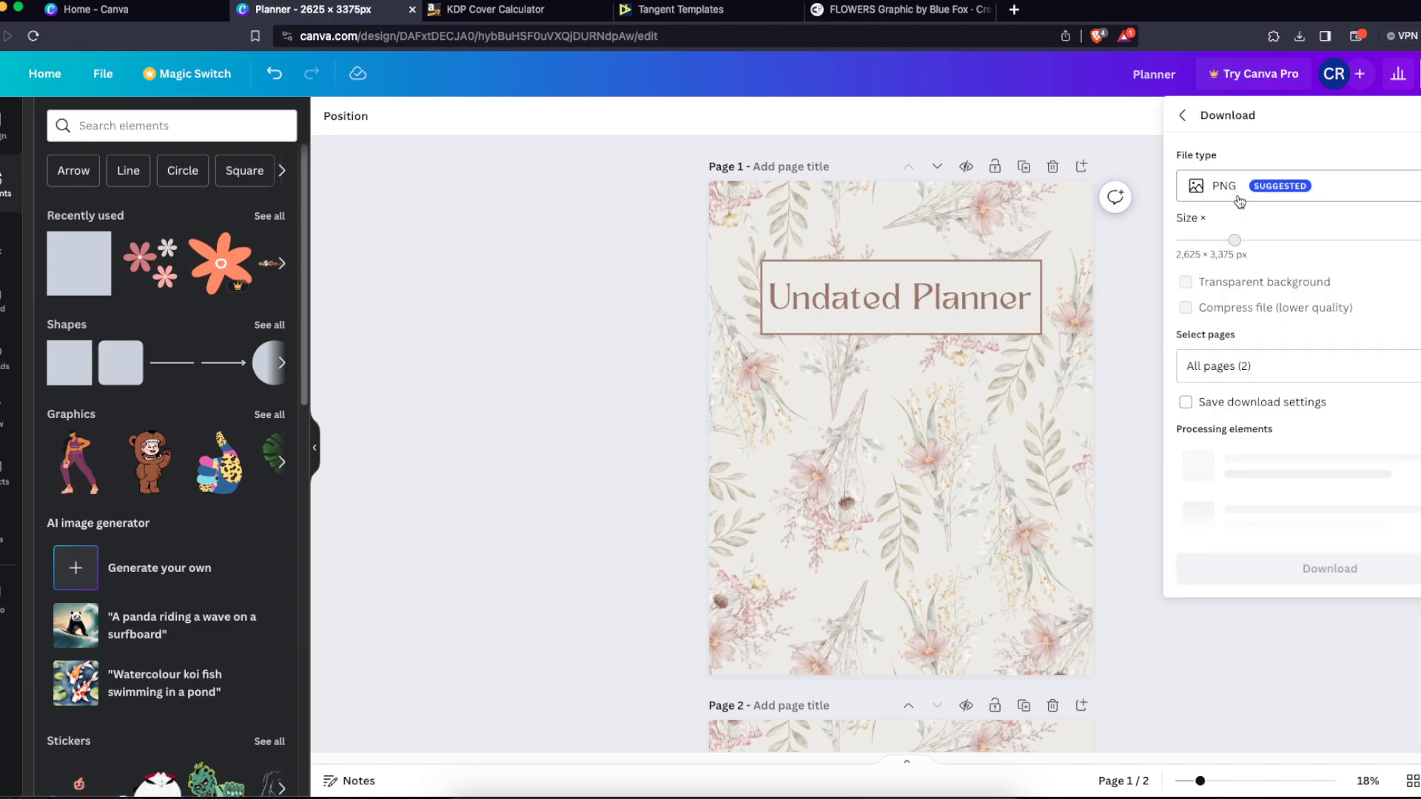
click(1268, 366)
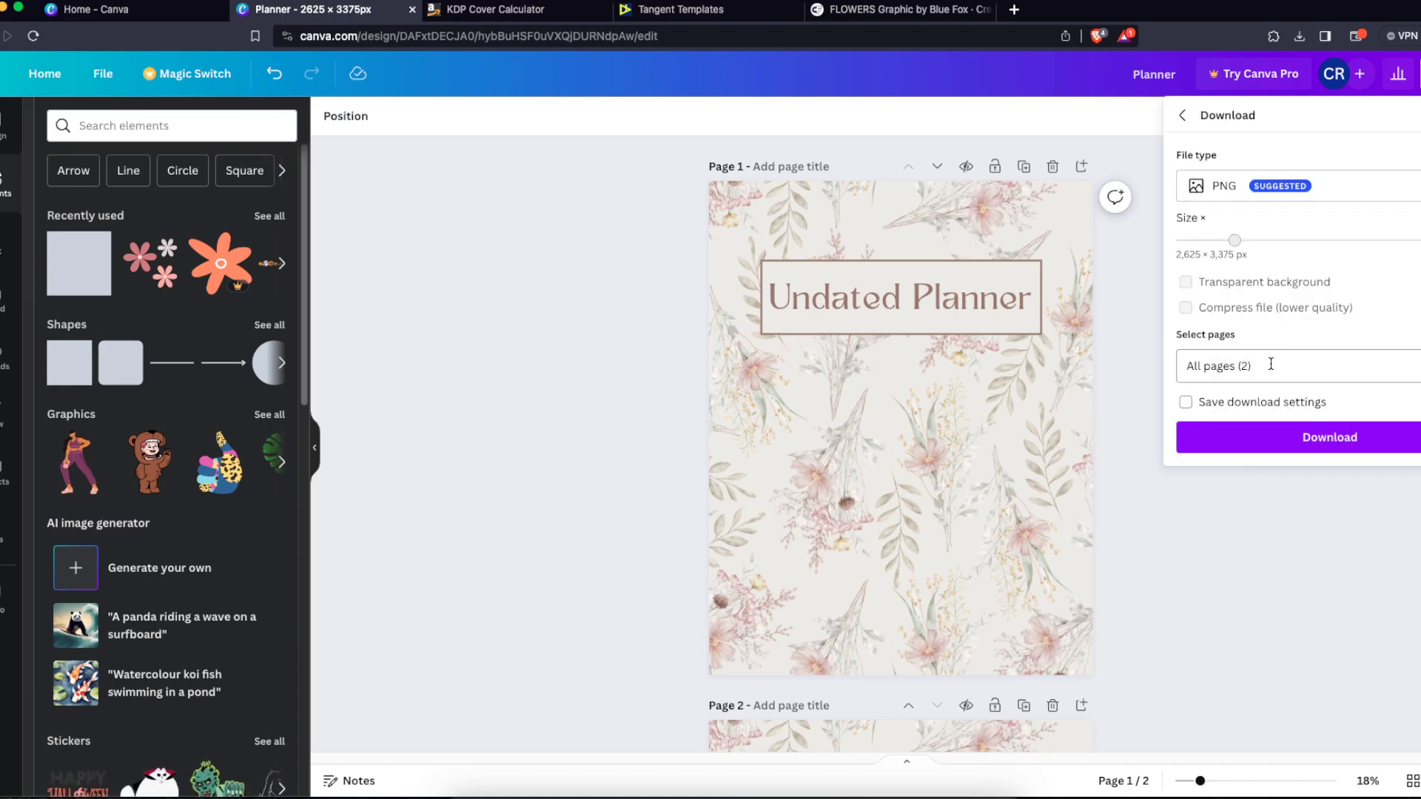
click(1287, 559)
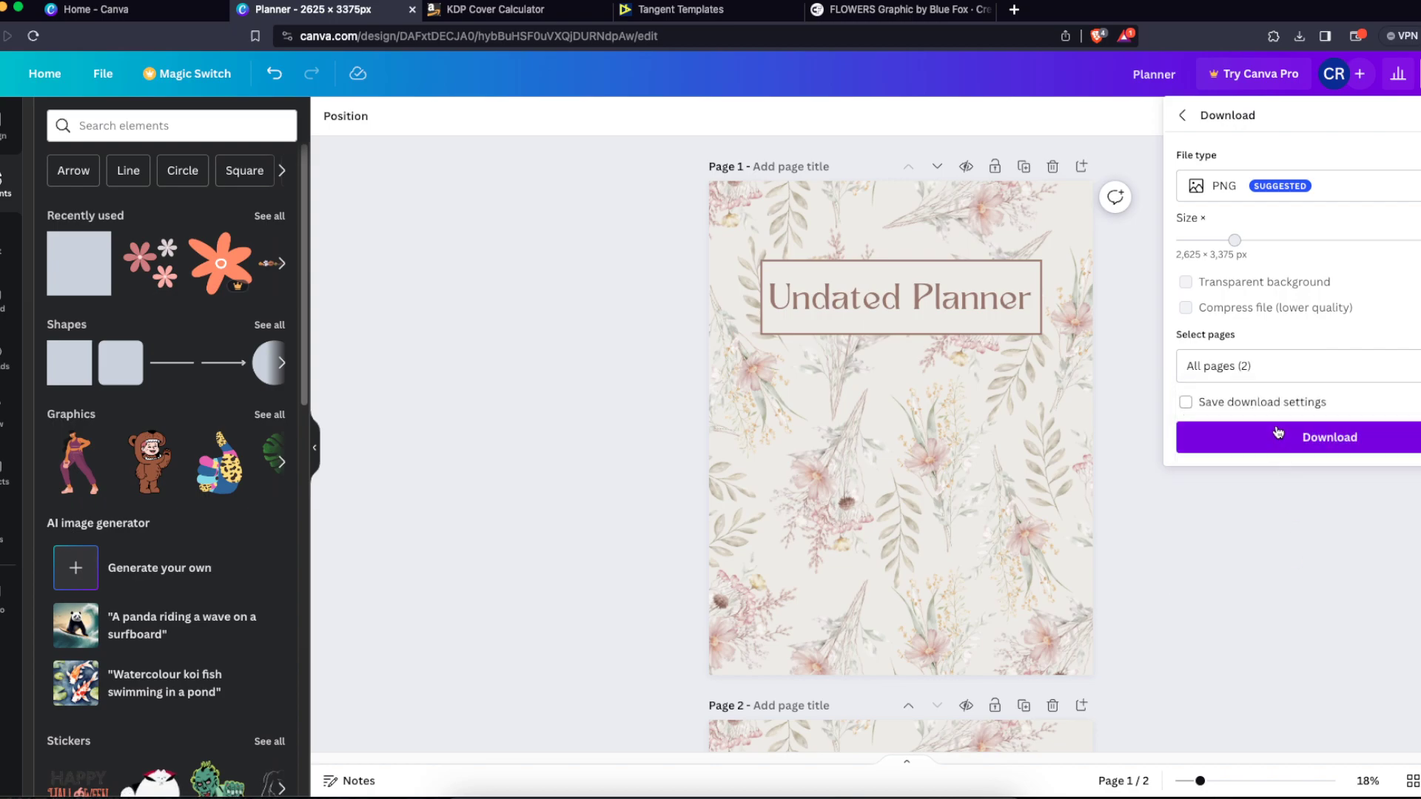
click(1280, 436)
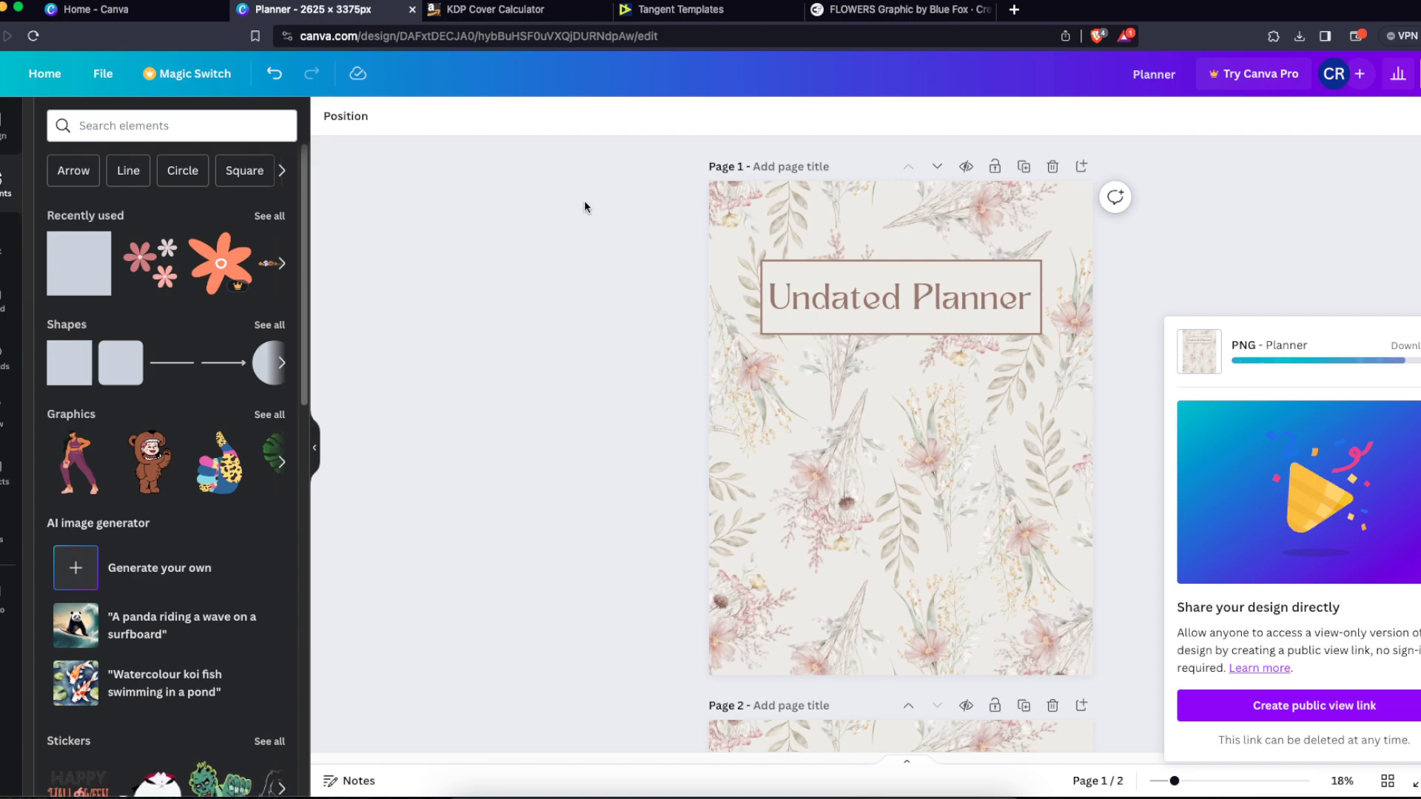
click(495, 9)
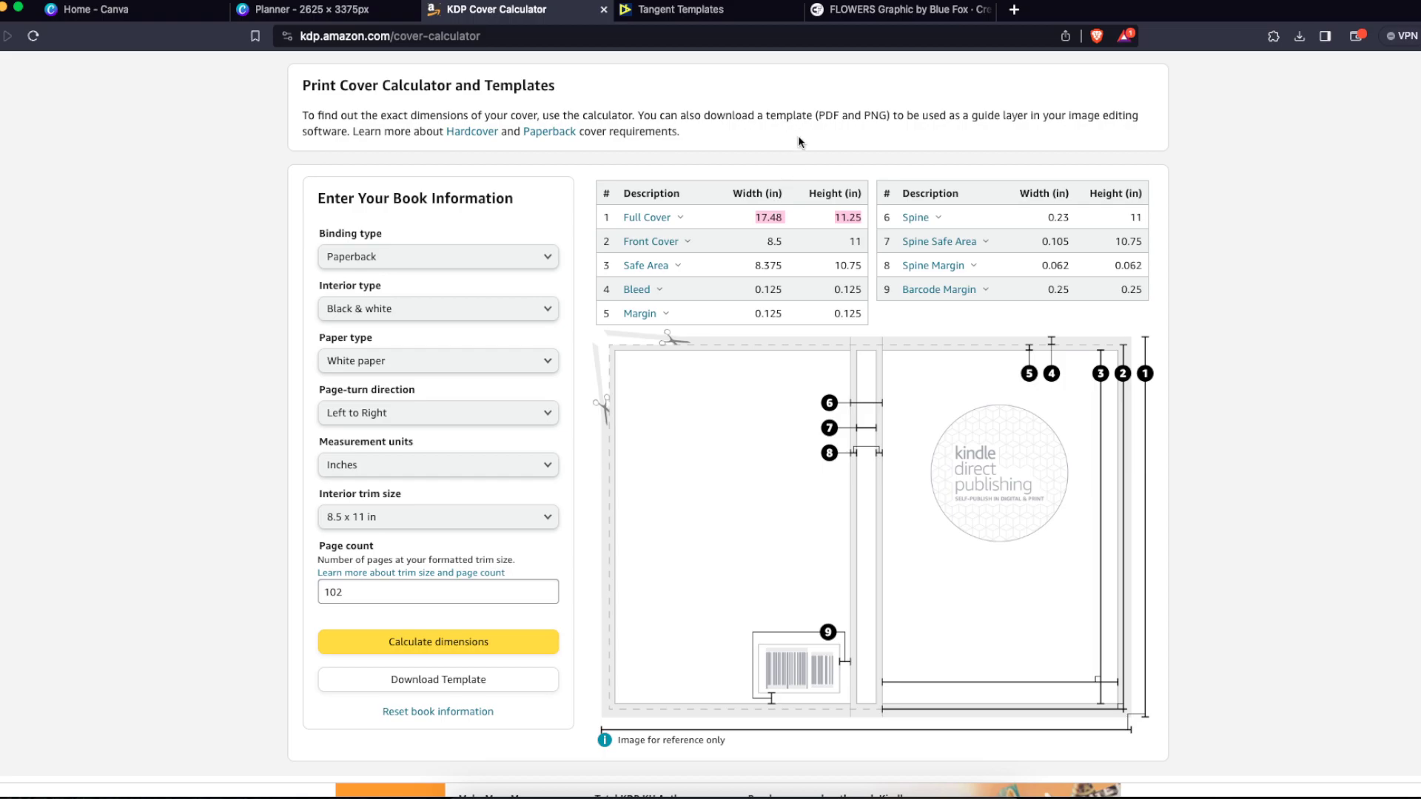
click(311, 10)
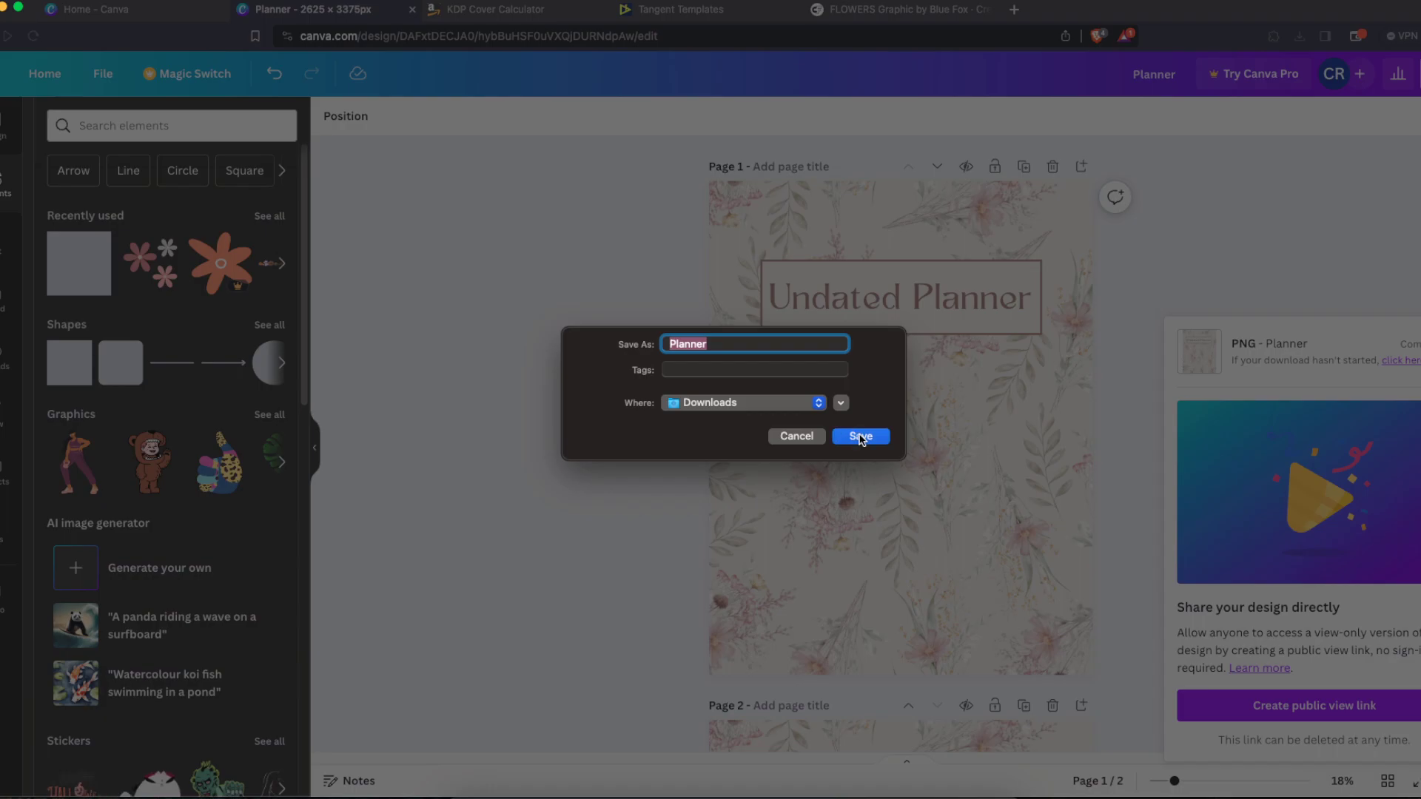
click(860, 437)
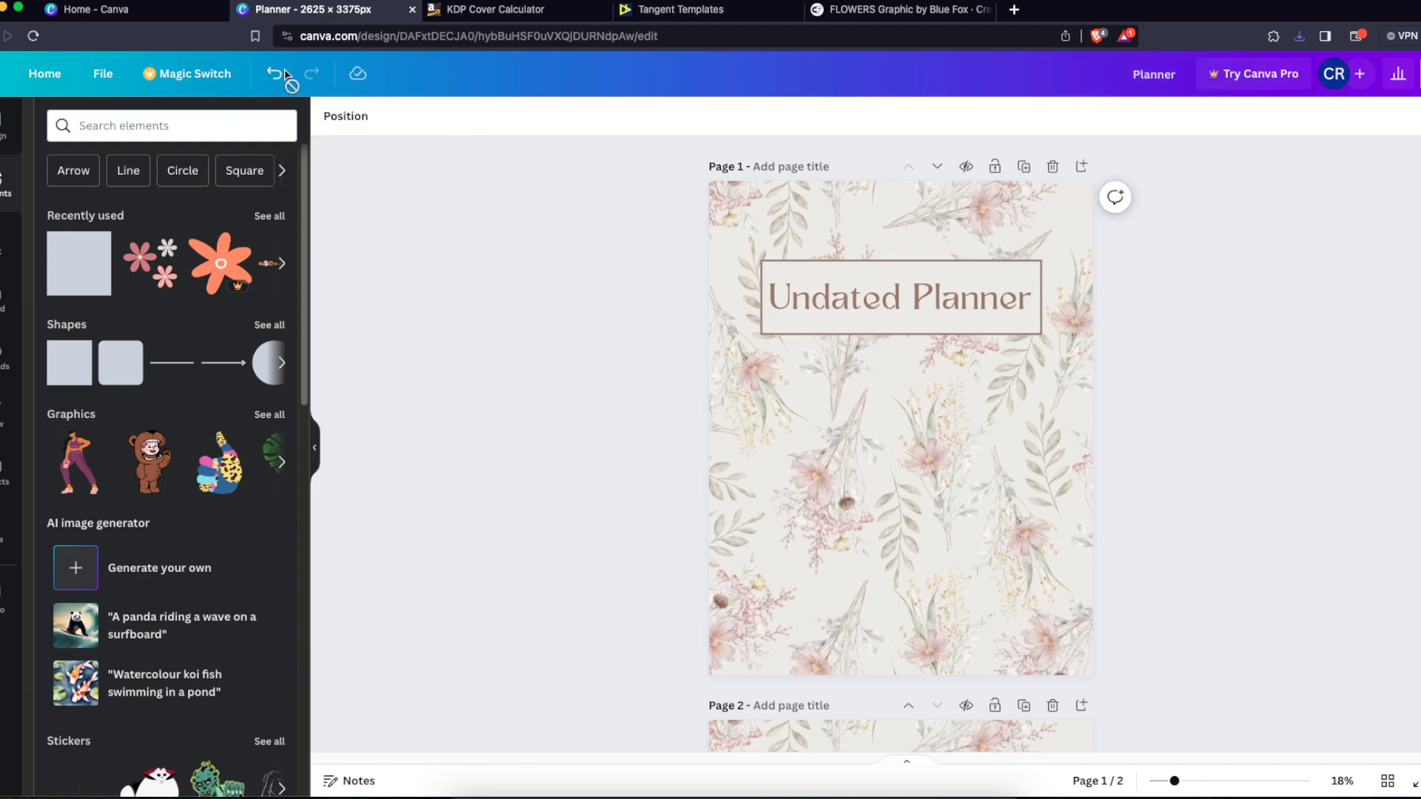
Step: Clear the custom design's width and height on the Canva home page and change its unit to inches
click(171, 10)
click(575, 12)
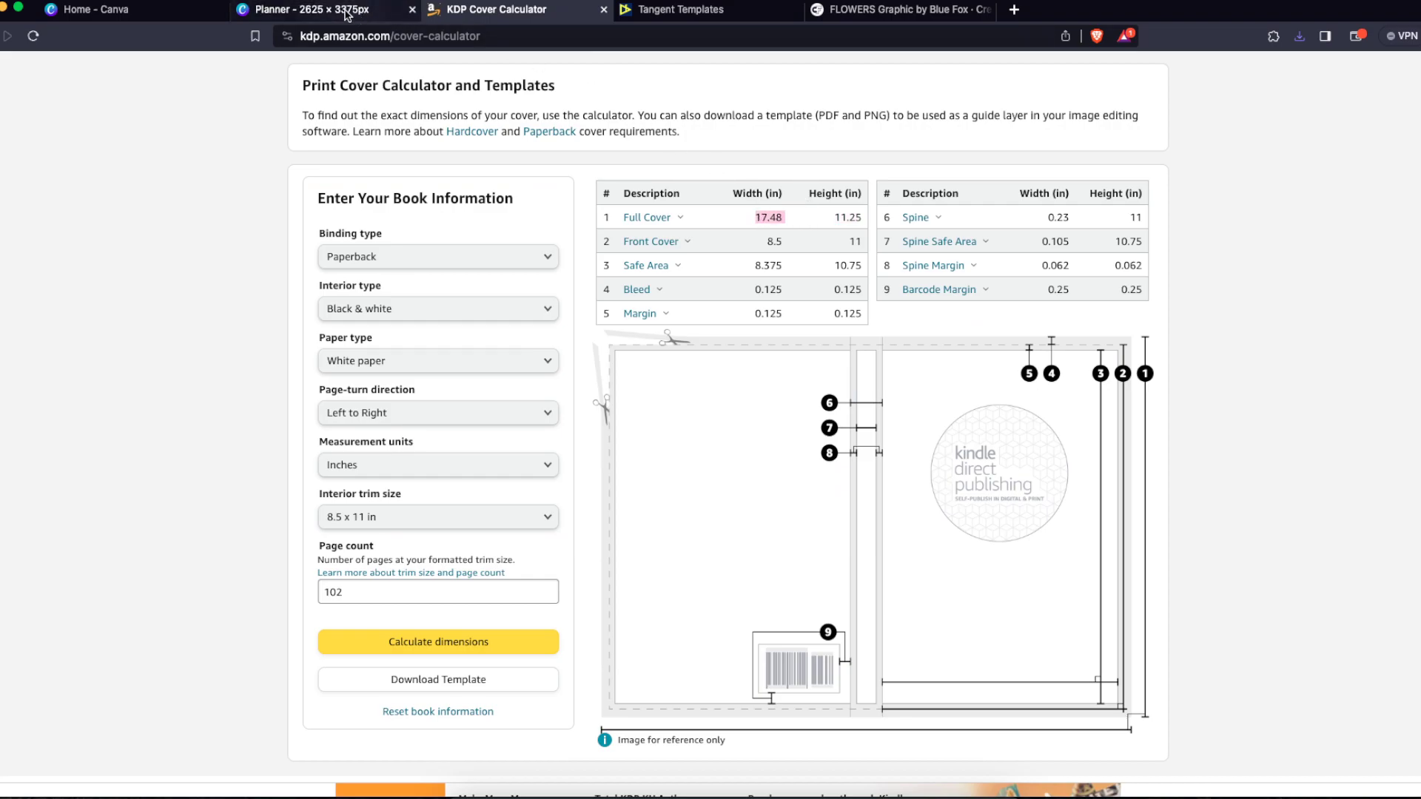
click(311, 9)
click(172, 10)
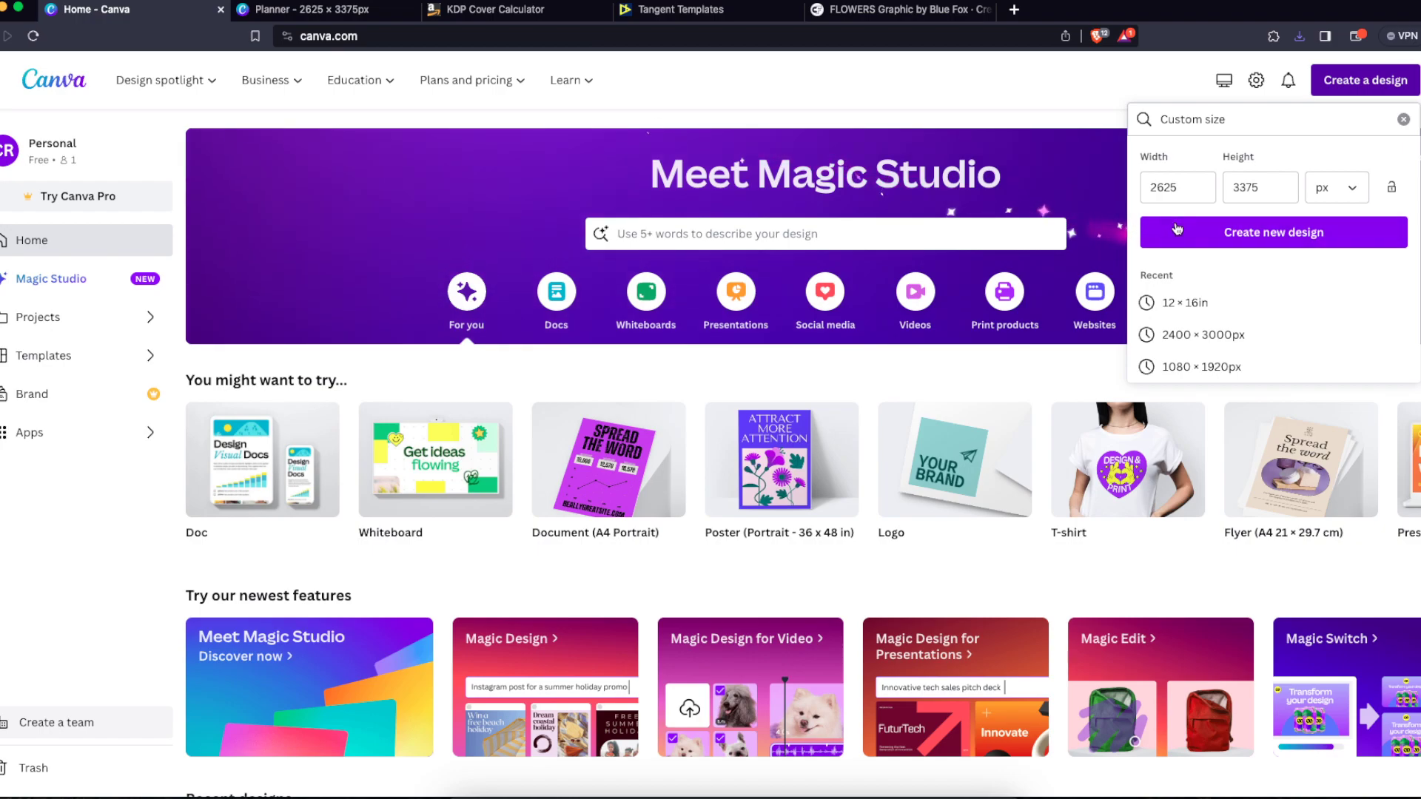
key(BackSpace)
key(BackSpace)
key(BackSpace)
key(BackSpace)
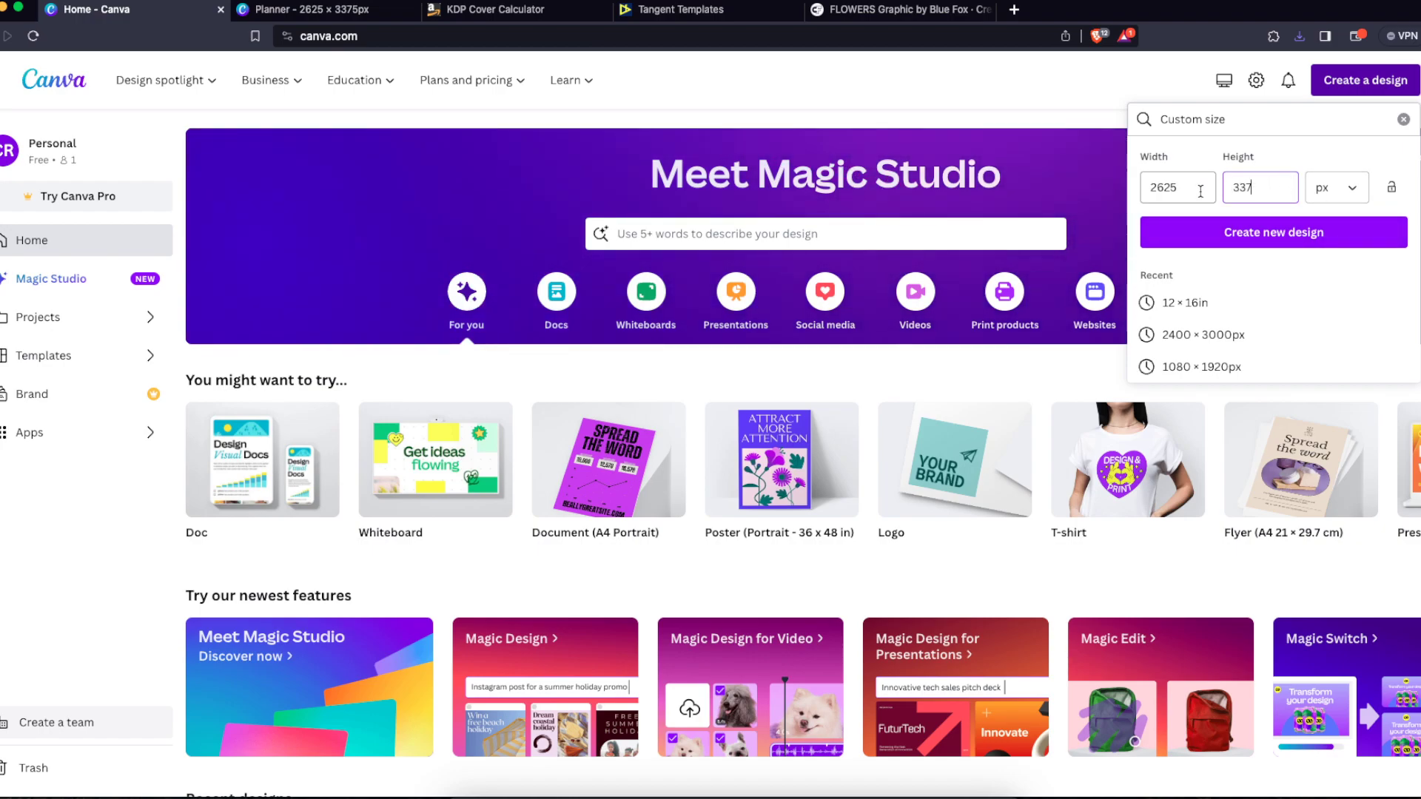
click(1198, 189)
key(BackSpace)
key(BackSpace)
key(BackSpace)
key(BackSpace)
click(1309, 192)
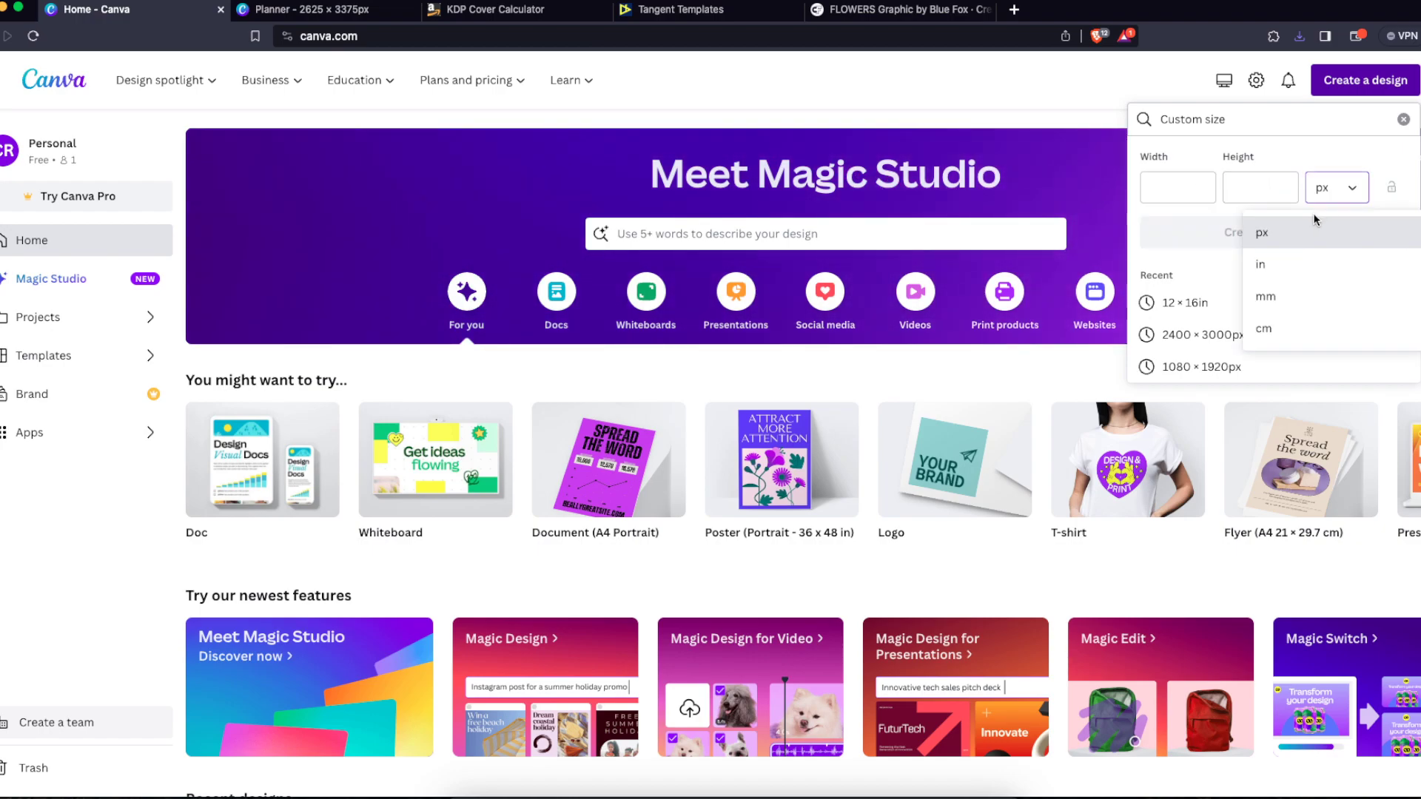
click(1311, 253)
Step: Create a custom design 17.48 in wide and 11.25 in high, matching the full cover size in the KDP Cover Calculator
click(1183, 192)
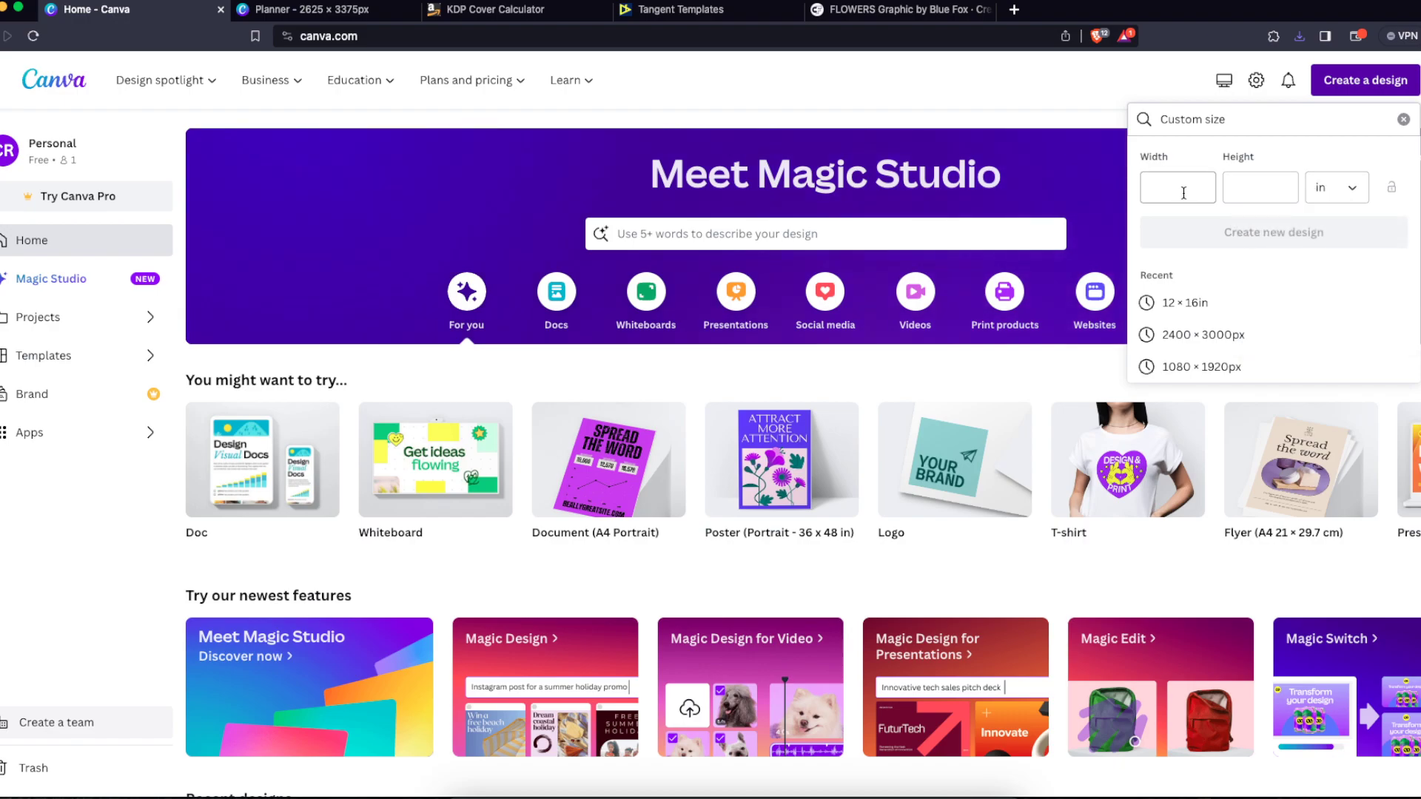
text(17.48)
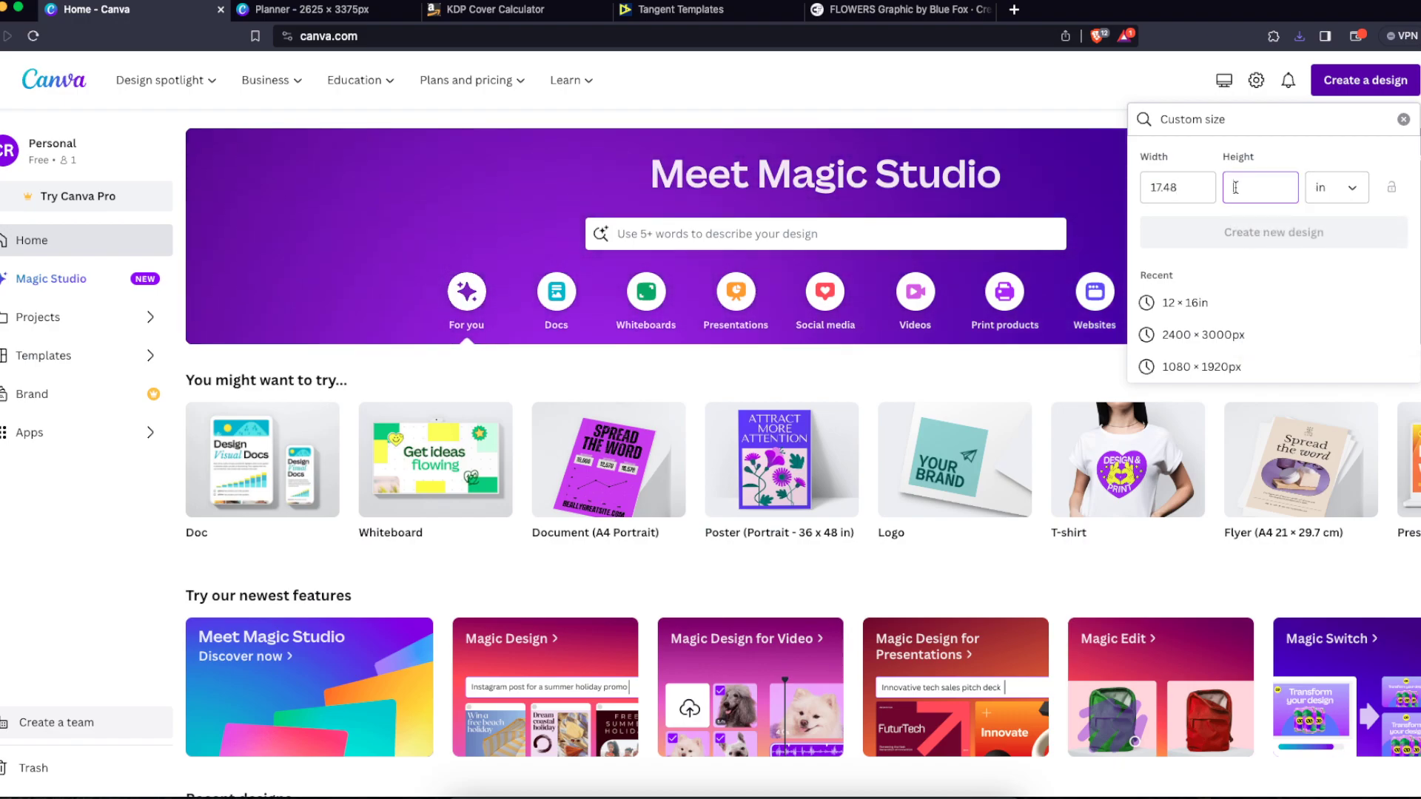
click(494, 11)
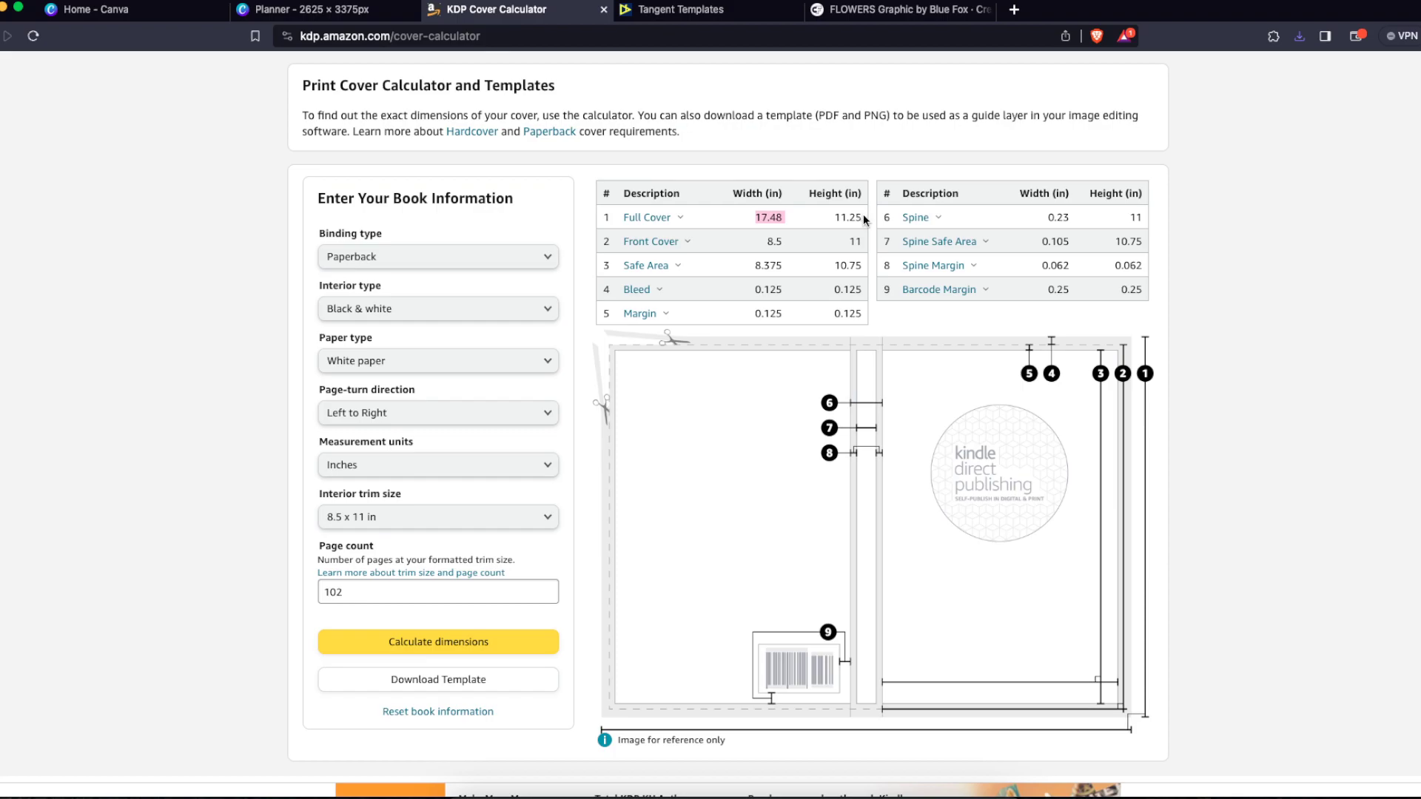
click(308, 11)
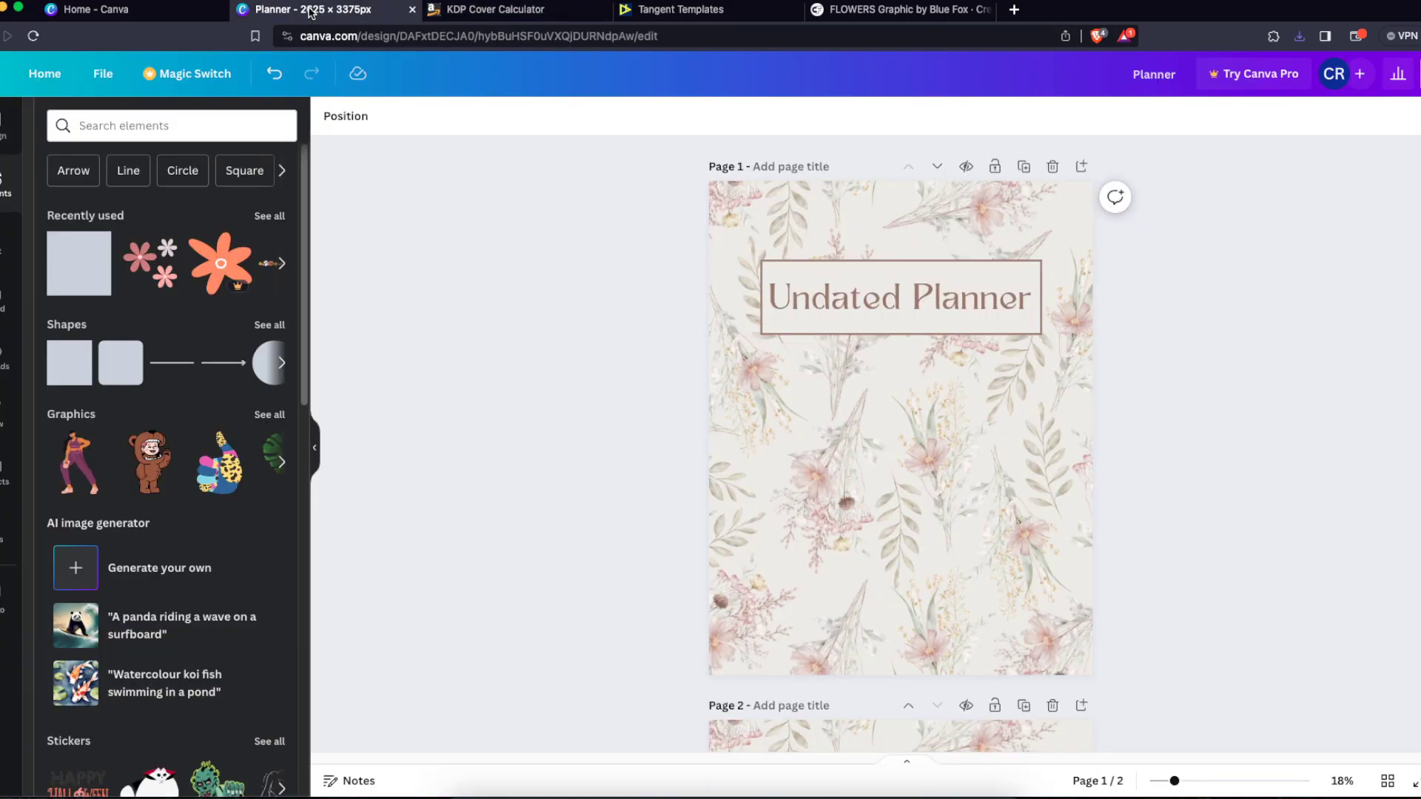
click(184, 10)
text(11.25)
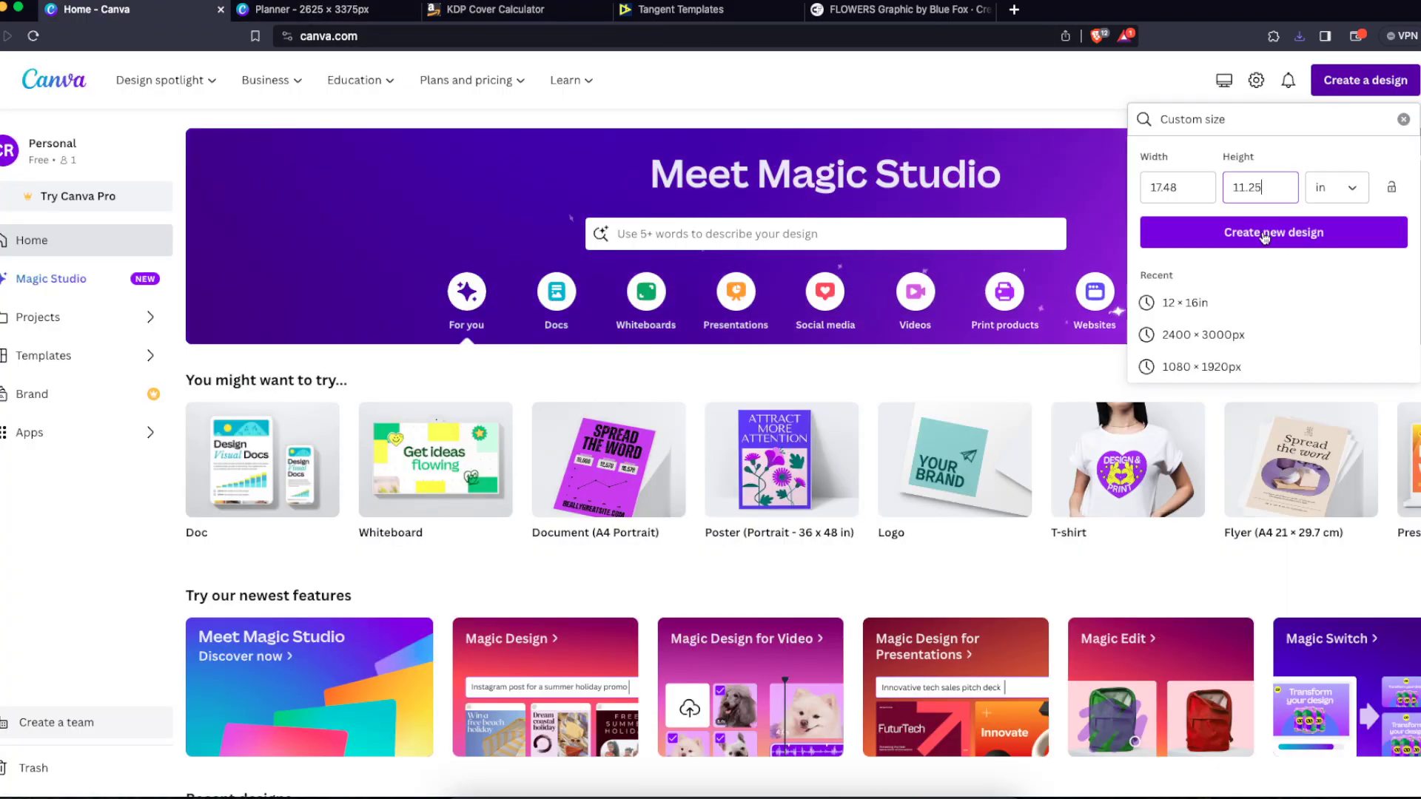
click(1193, 232)
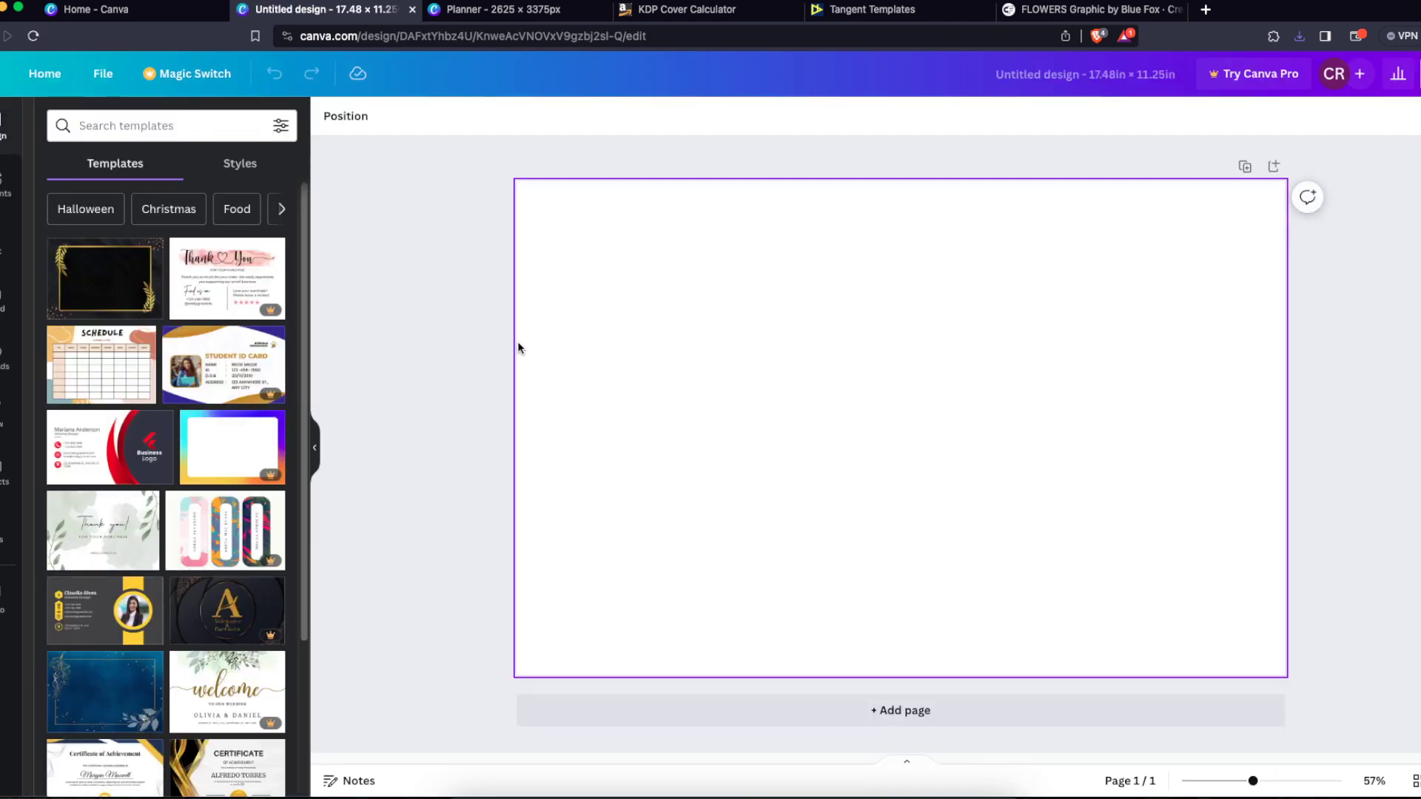
Step: Upload the two exported planner pages and save the KDP calculator's 8.5 x 11 in, 102-page paperback cover template in Downloads
click(6, 358)
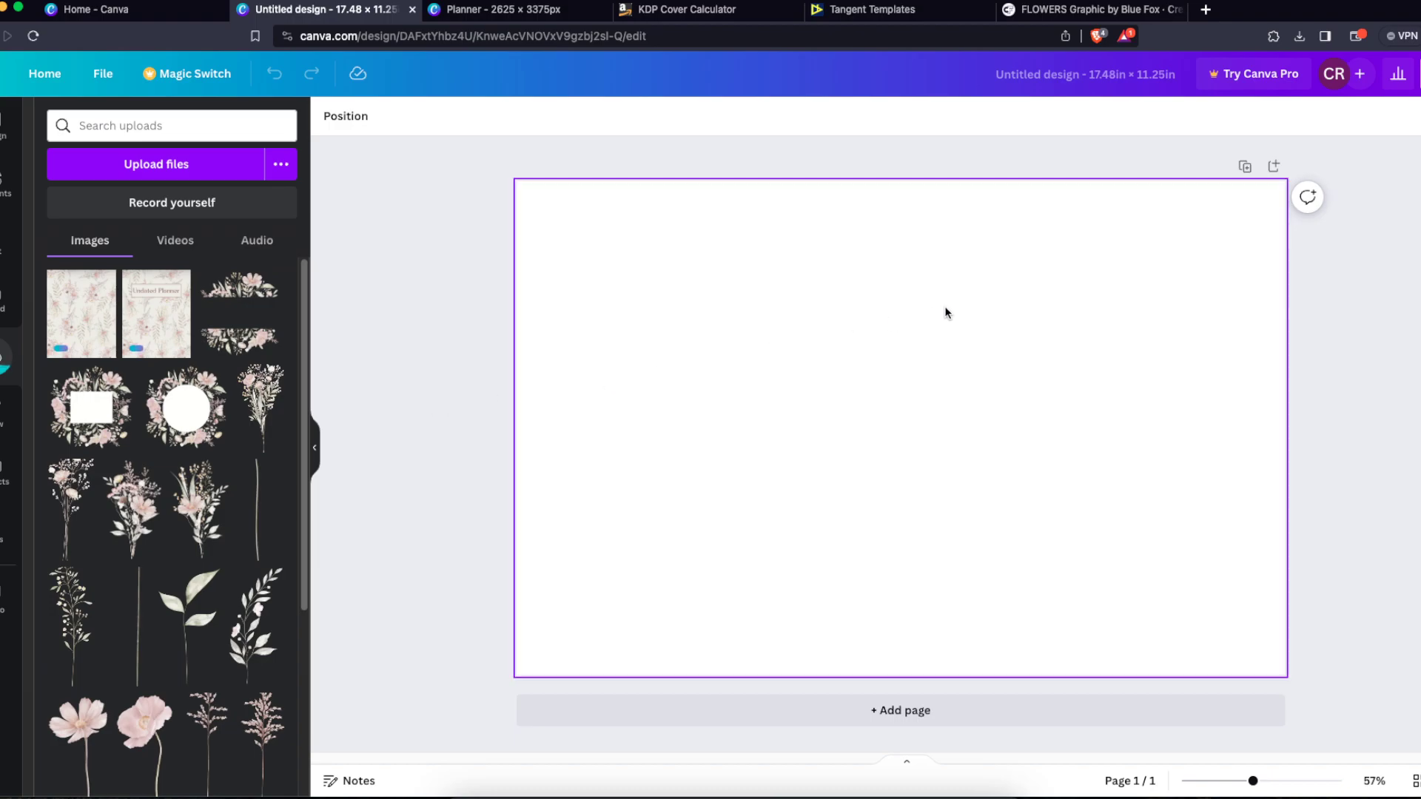
click(681, 9)
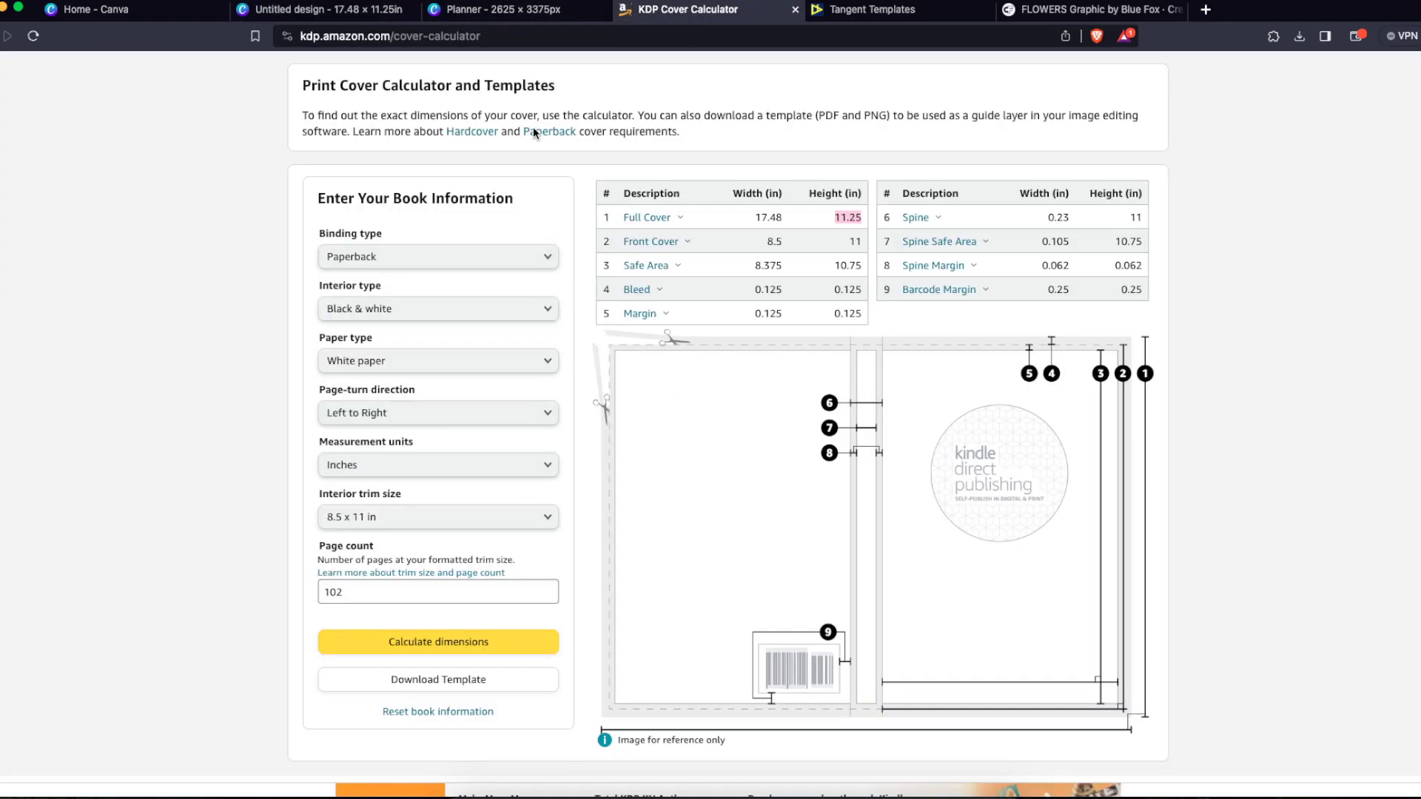
click(496, 690)
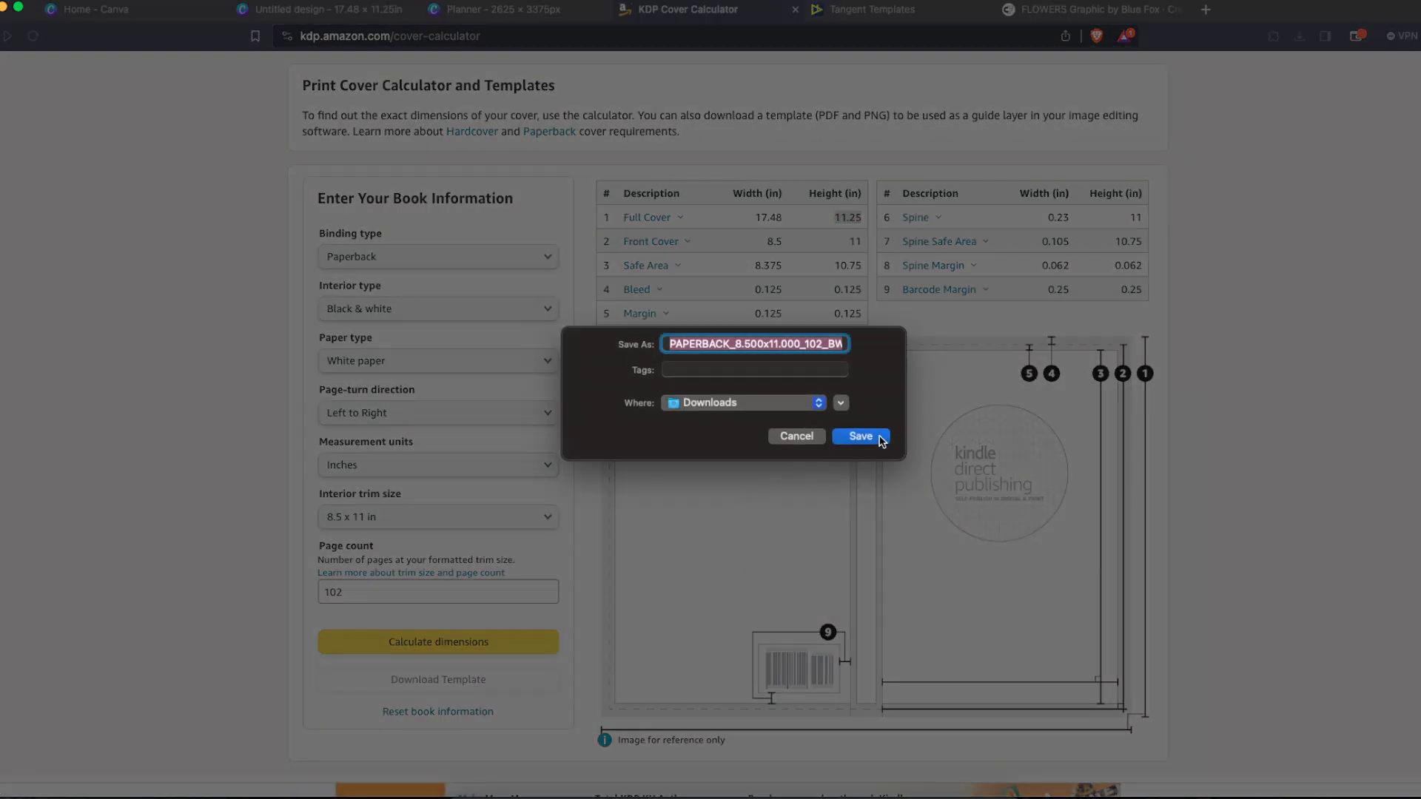
click(880, 439)
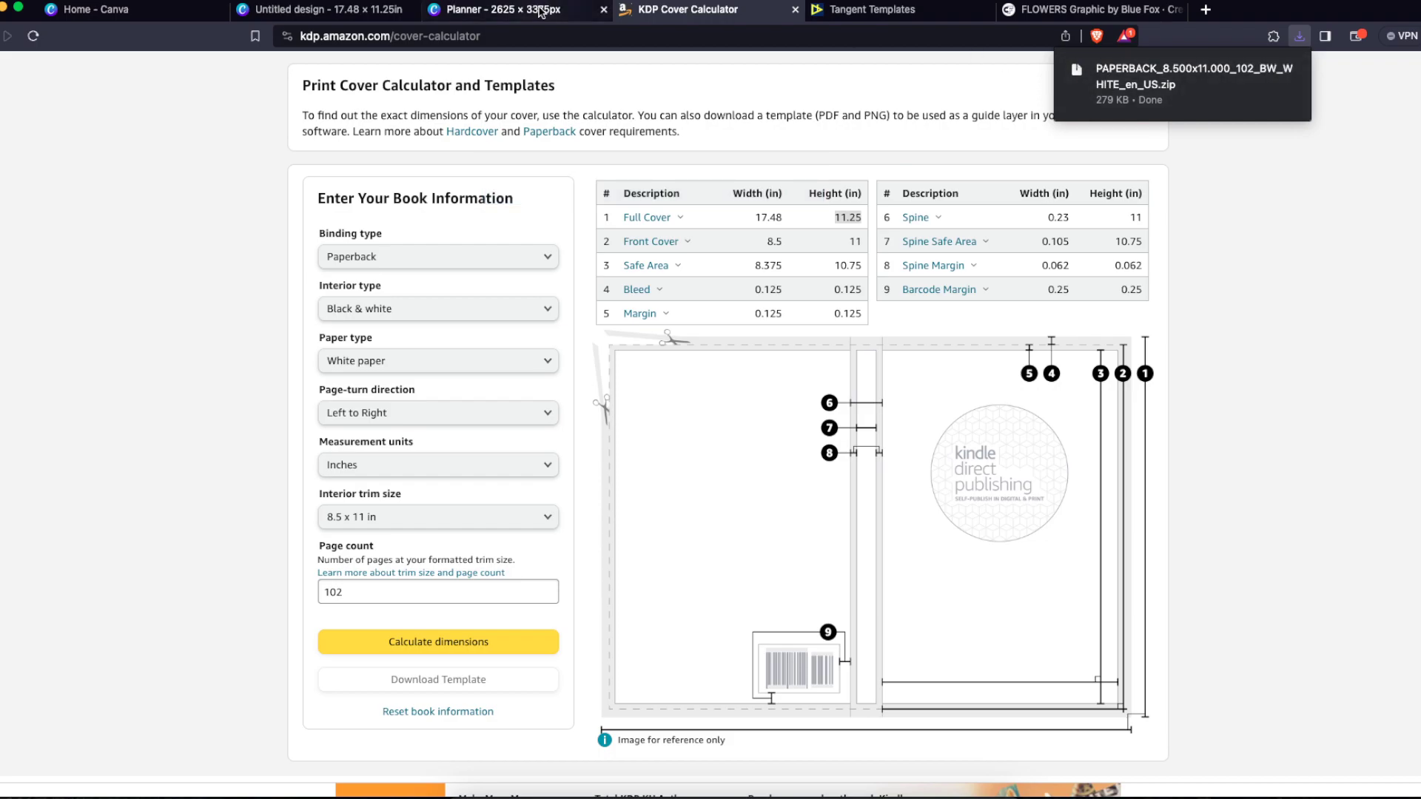
Step: Place the uploaded KDP cover template in the 17.48 × 11.25 in design and enlarge it to fill the whole page
click(324, 10)
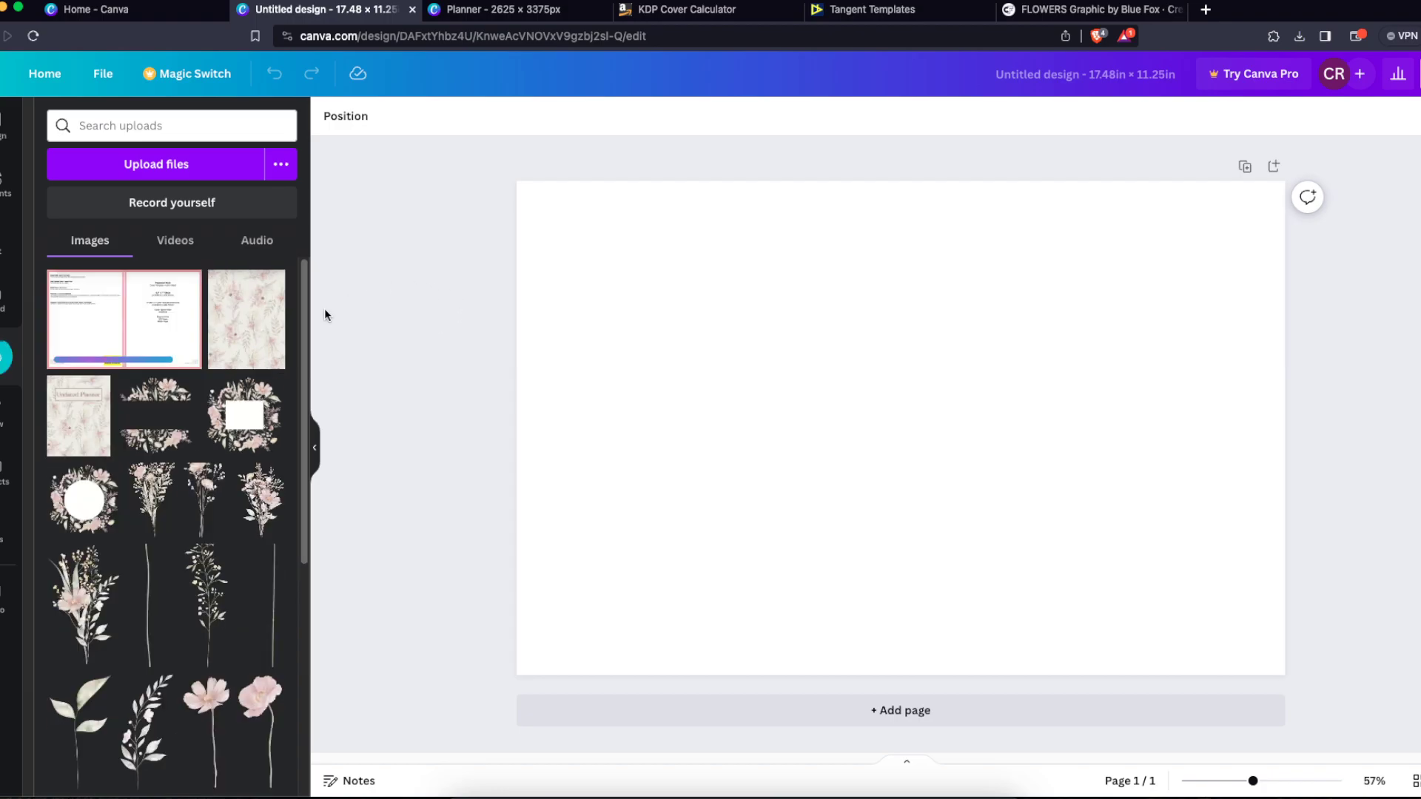
click(158, 332)
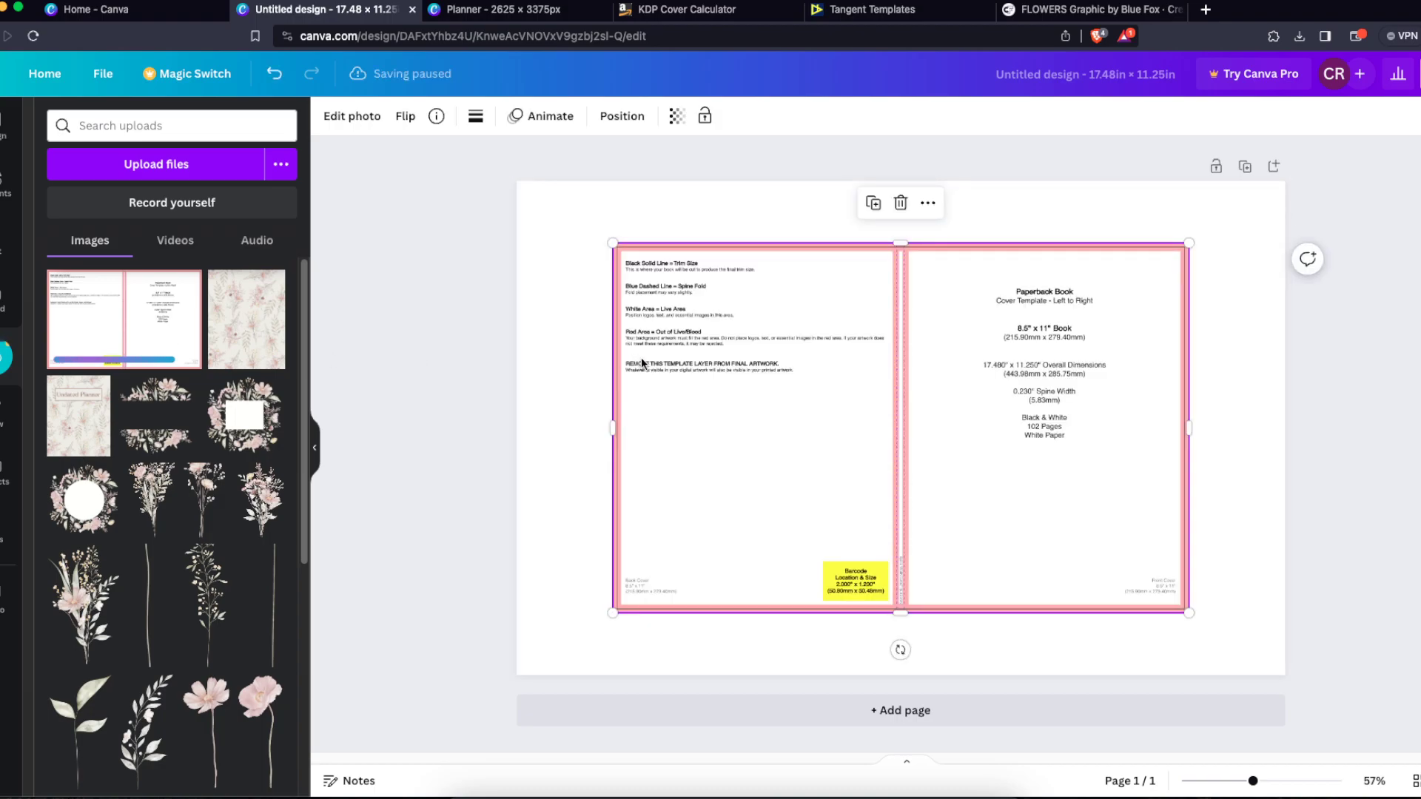
click(1268, 497)
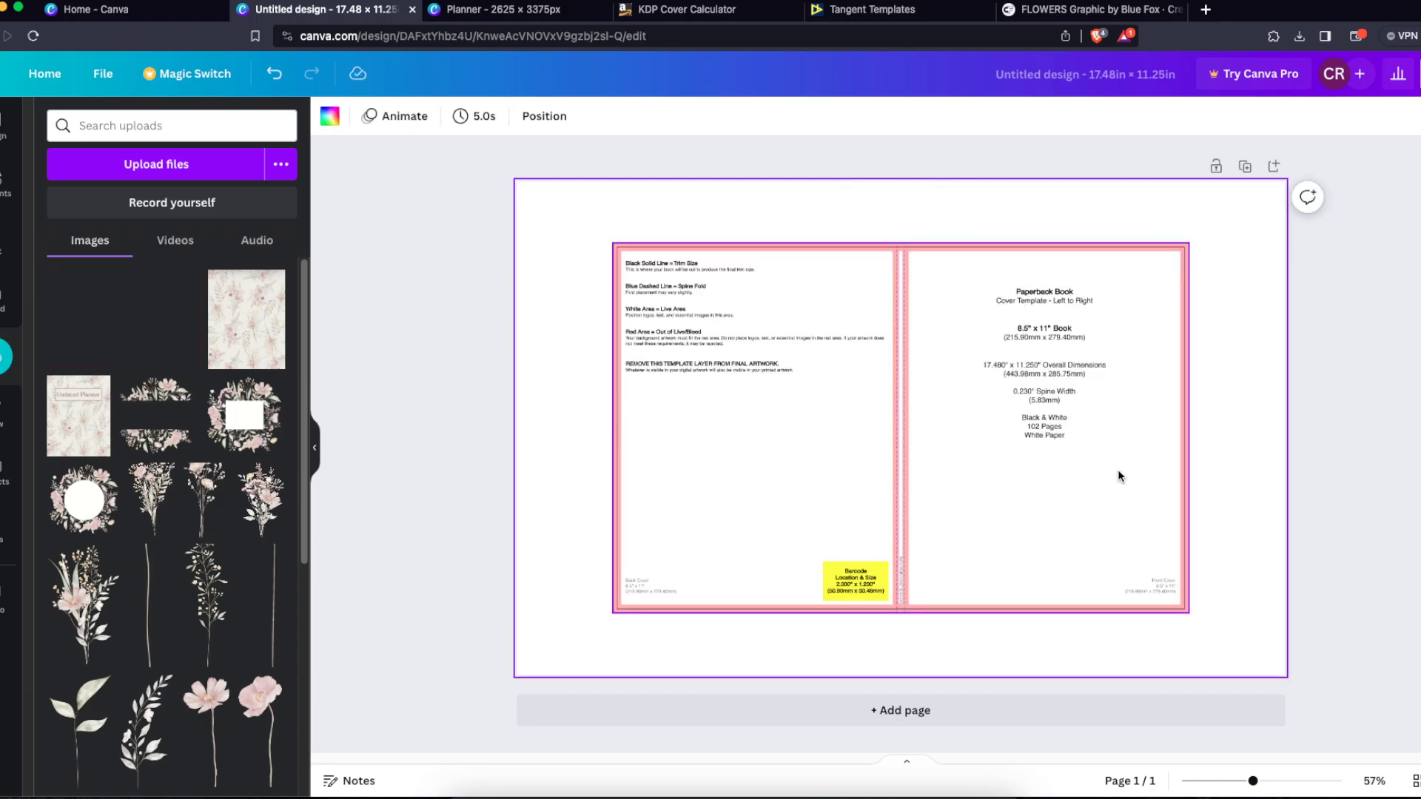
drag(1117, 470, 1100, 451)
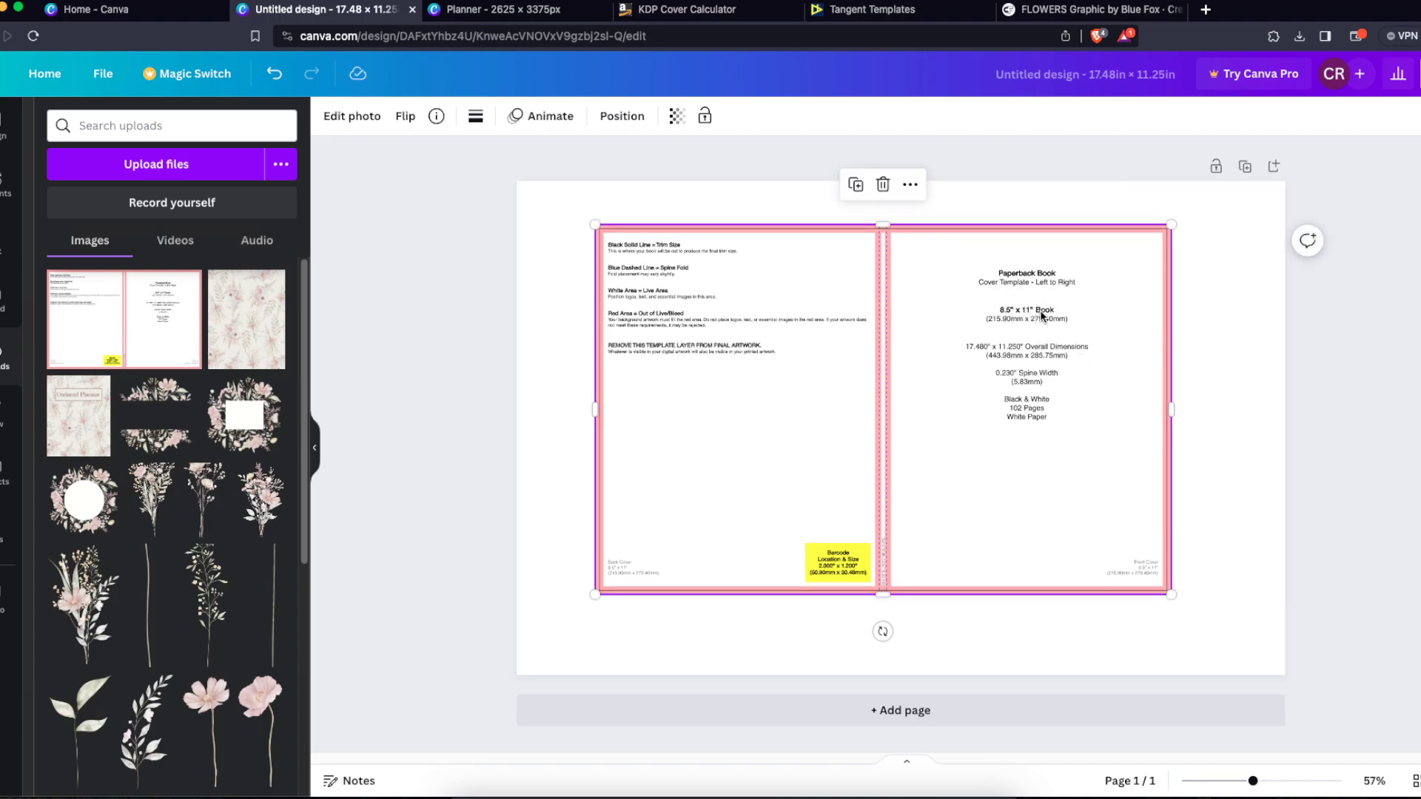
drag(1091, 361, 1014, 315)
drag(1091, 548, 1297, 654)
click(1339, 638)
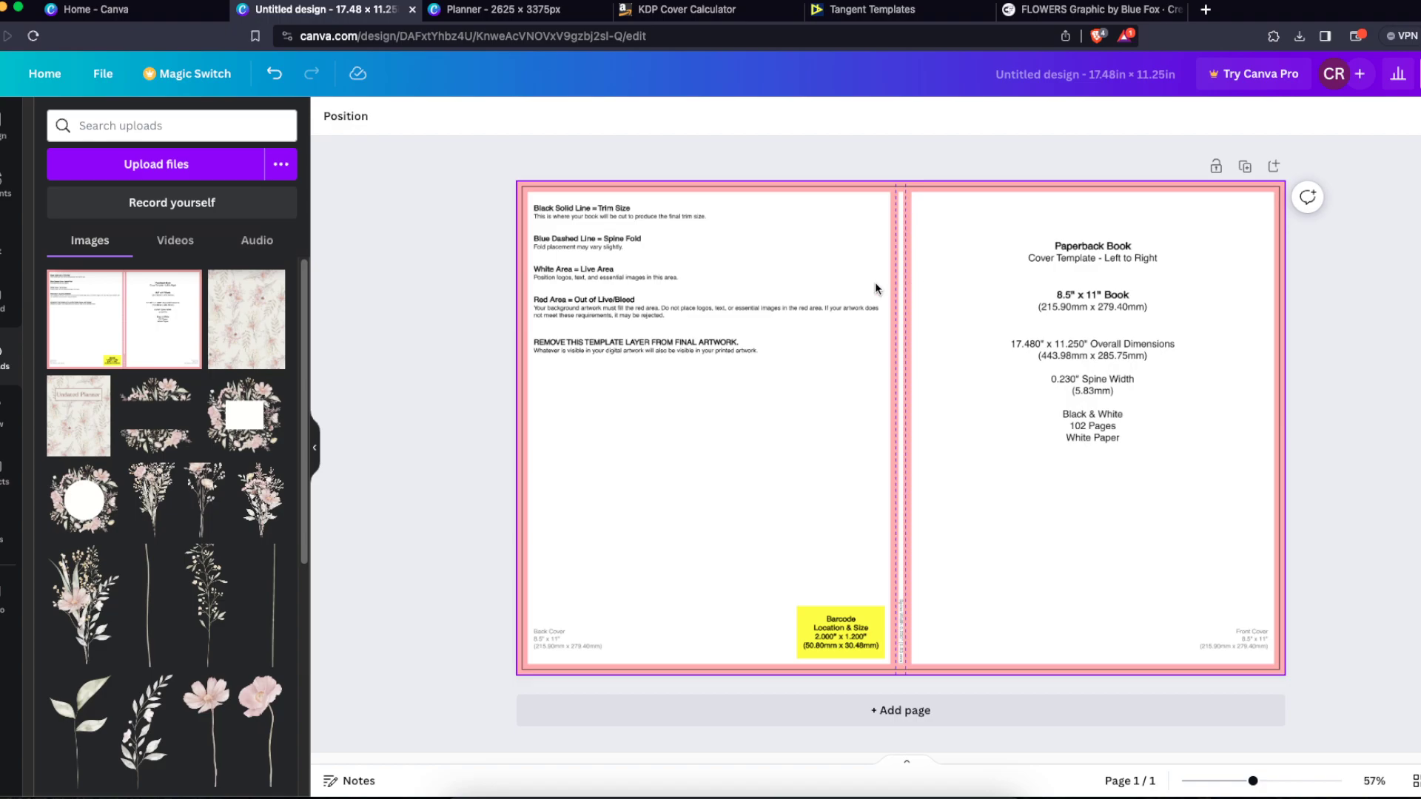
Step: Add the Undated Planner cover image over the template's front cover and enlarge it to fill that half of the page
click(82, 392)
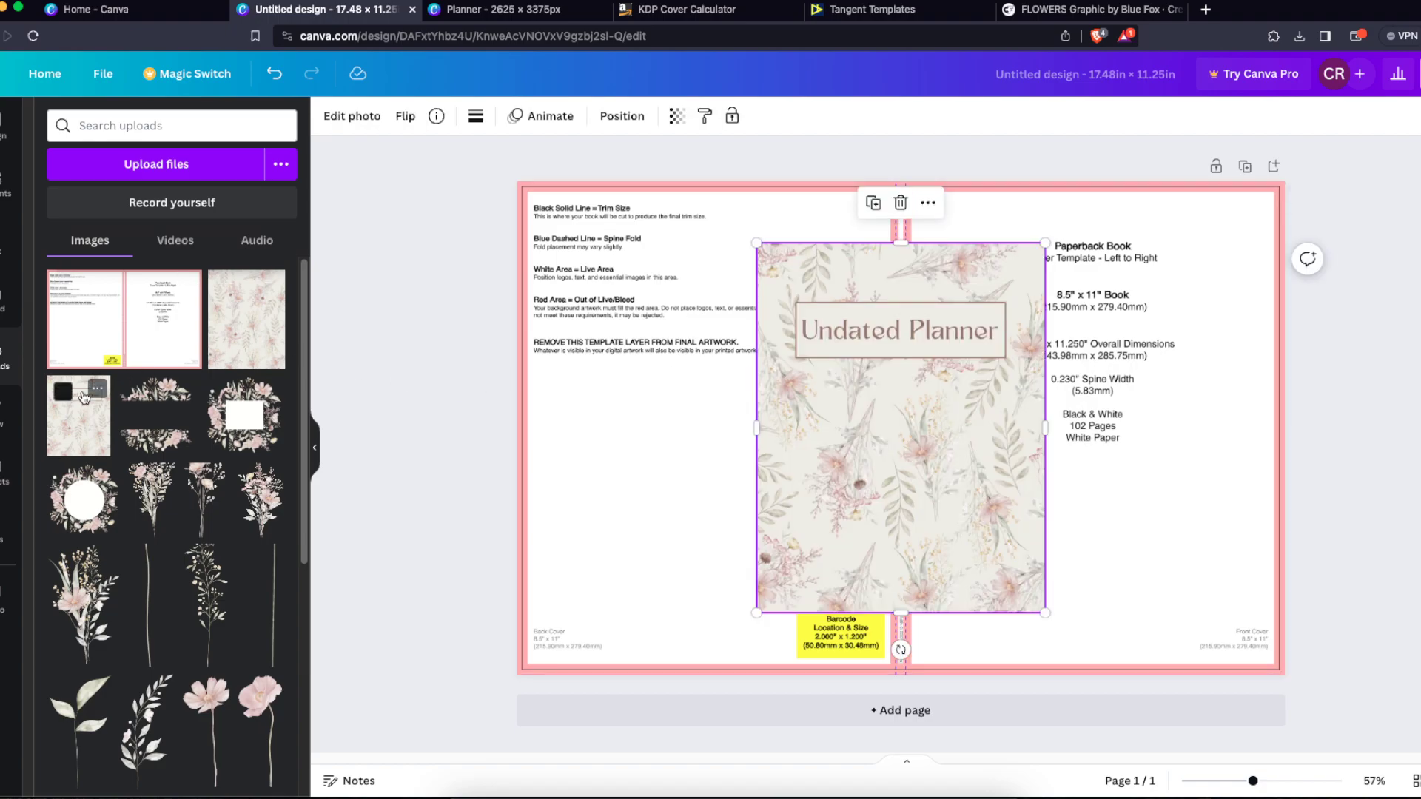
drag(925, 397, 1050, 336)
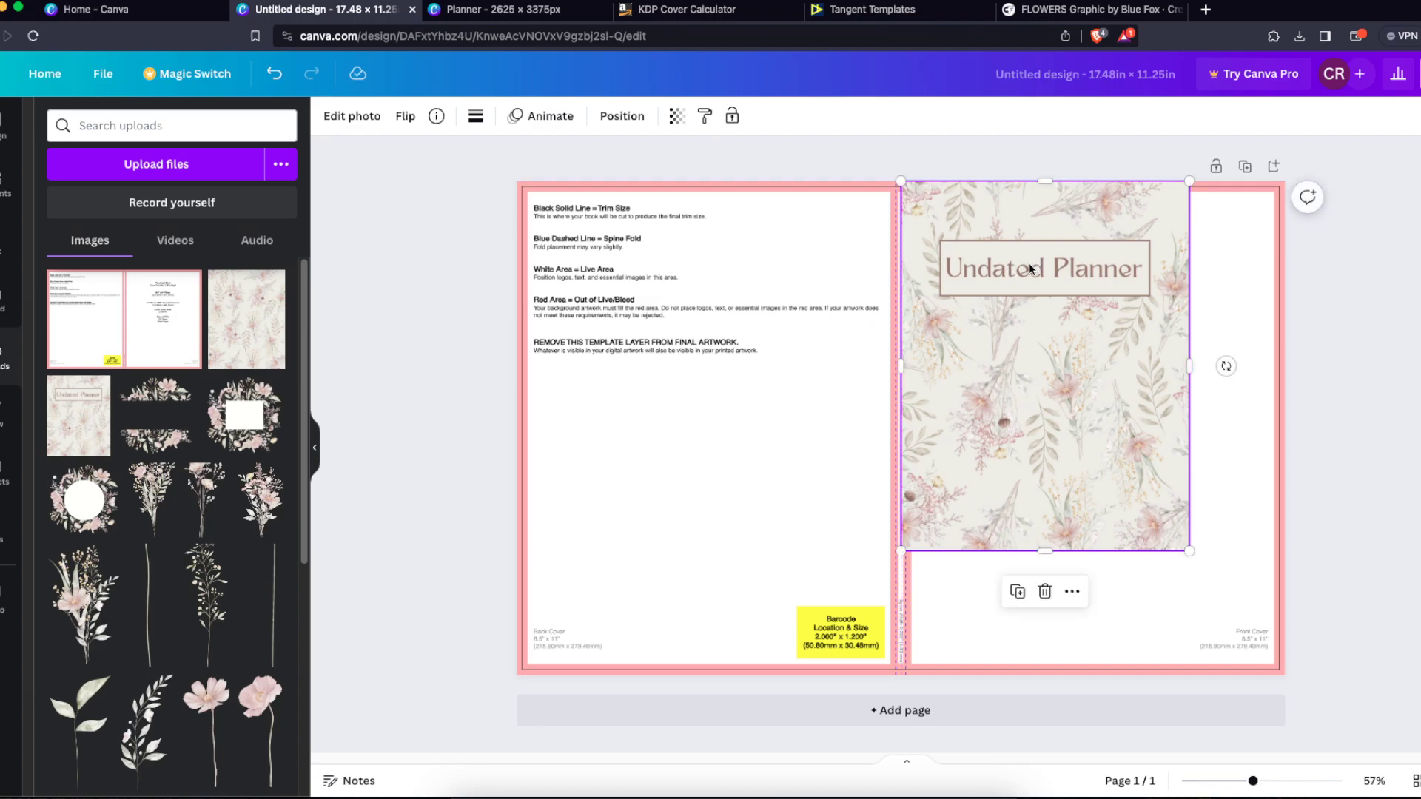
drag(1189, 550, 1287, 672)
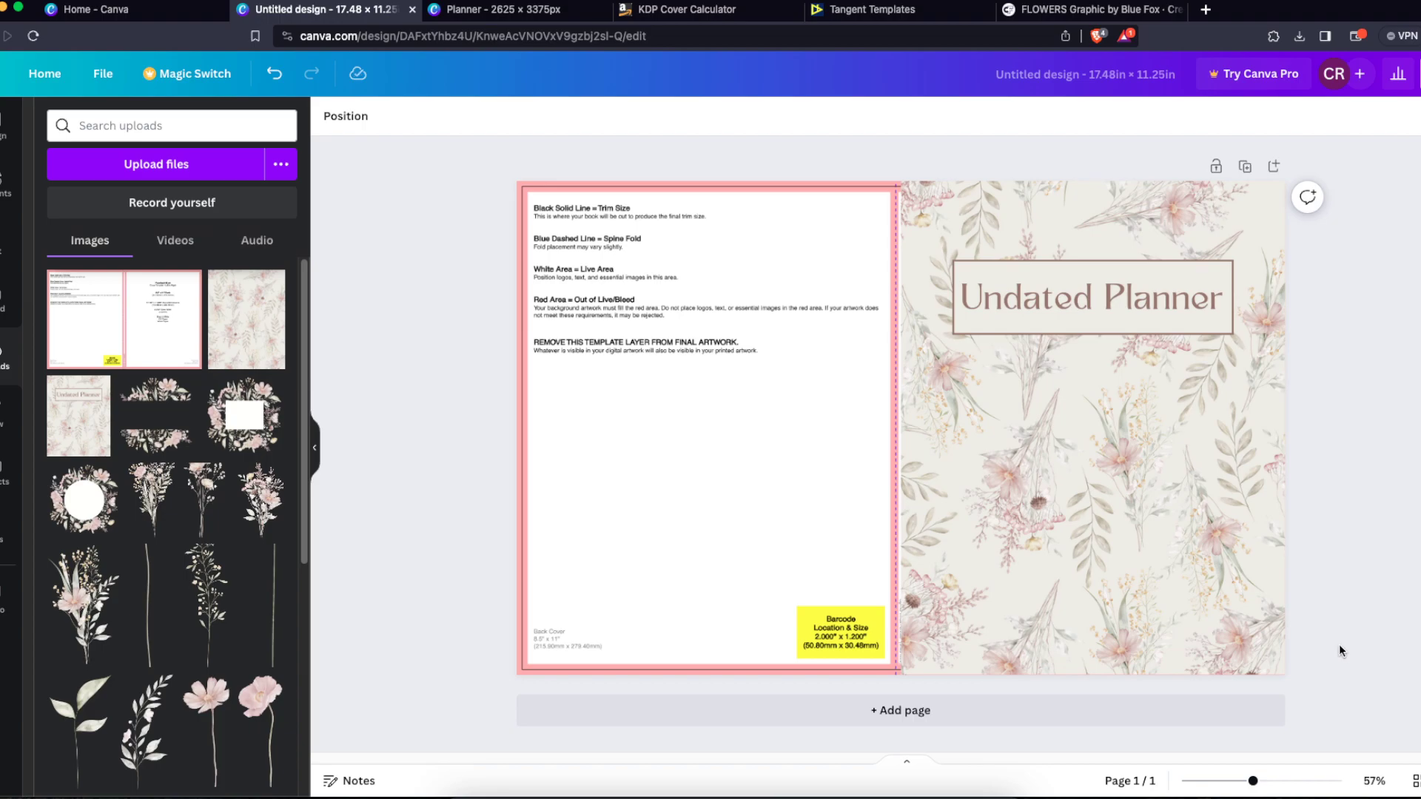
click(1326, 663)
Step: Lower the front cover image's transparency to 36 to check it against the template, and restore it to 100
click(931, 322)
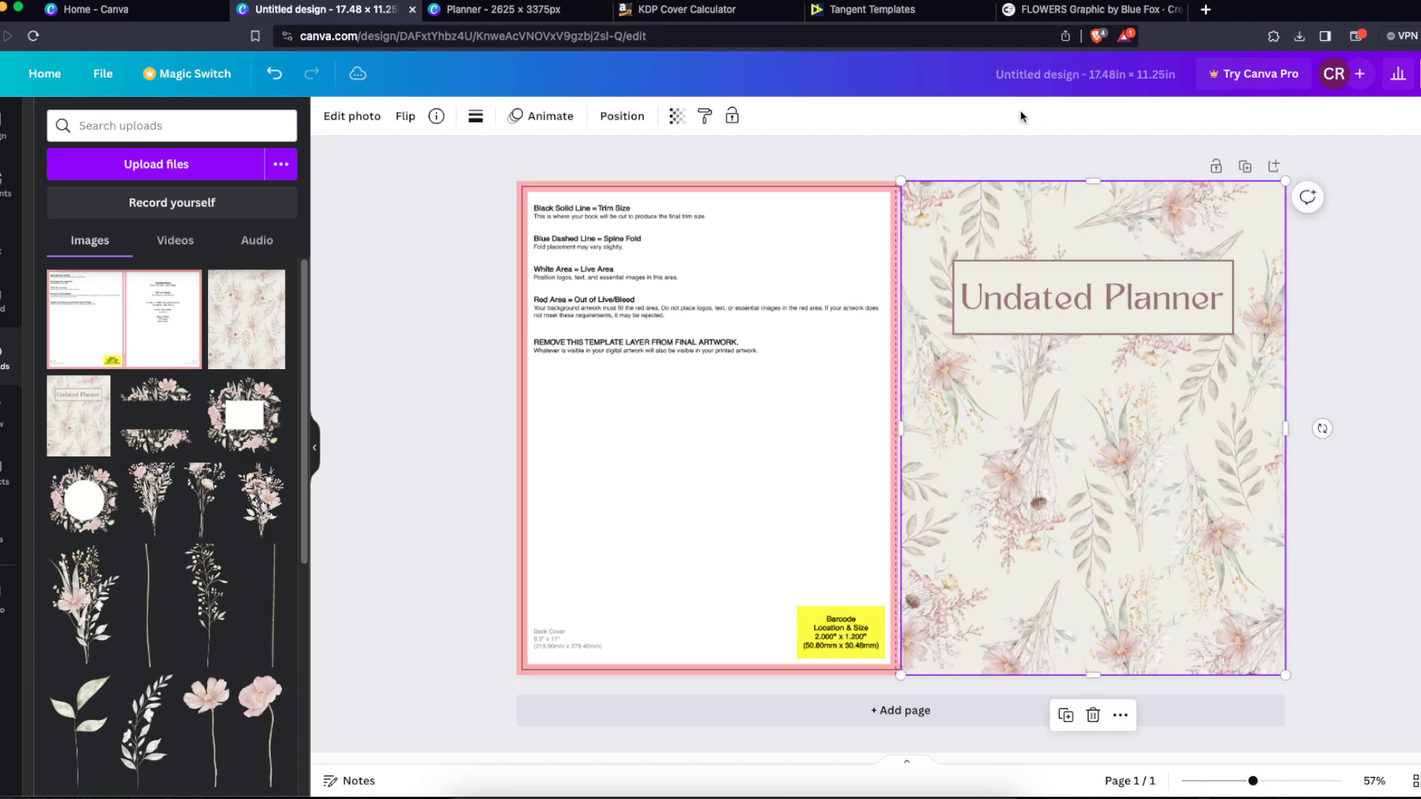
click(675, 119)
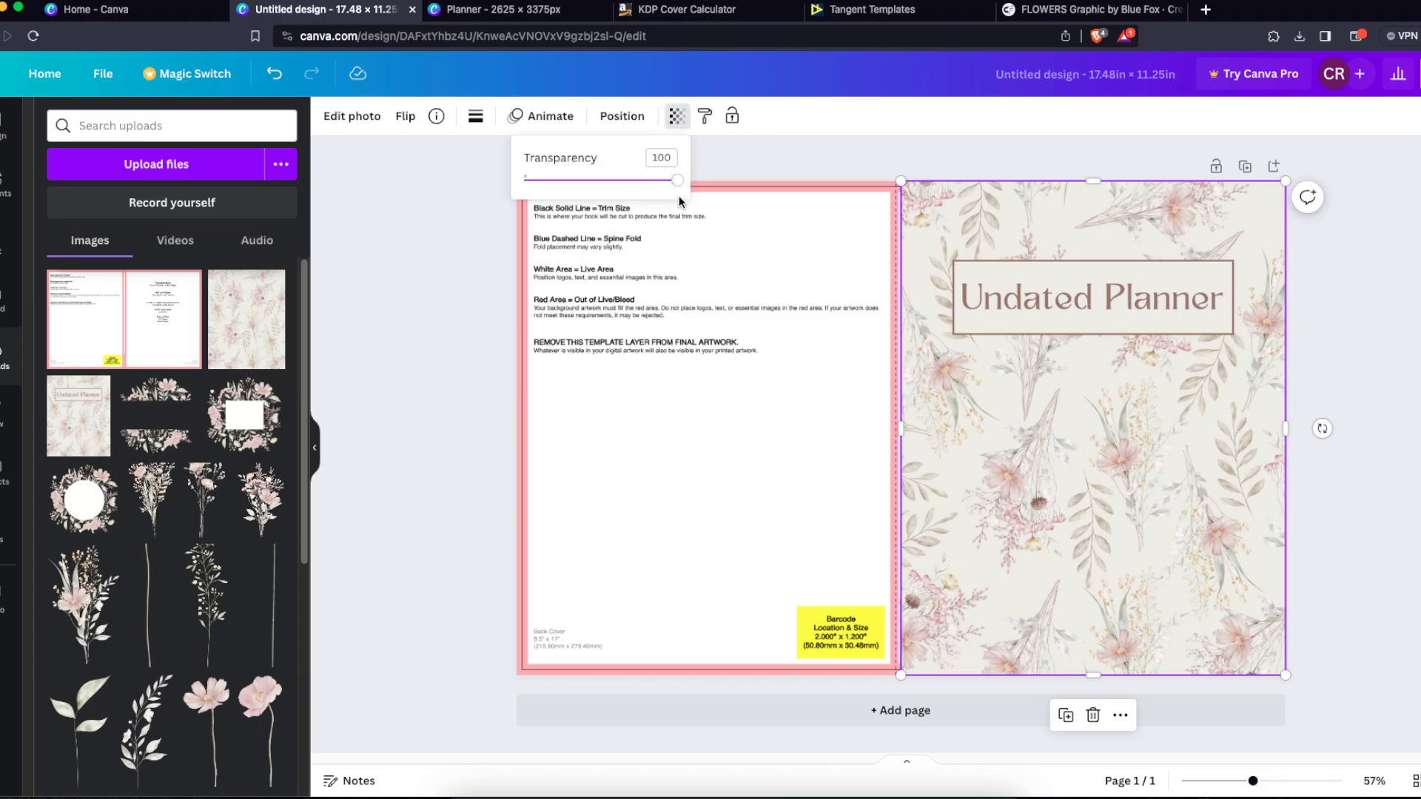
drag(677, 187, 579, 181)
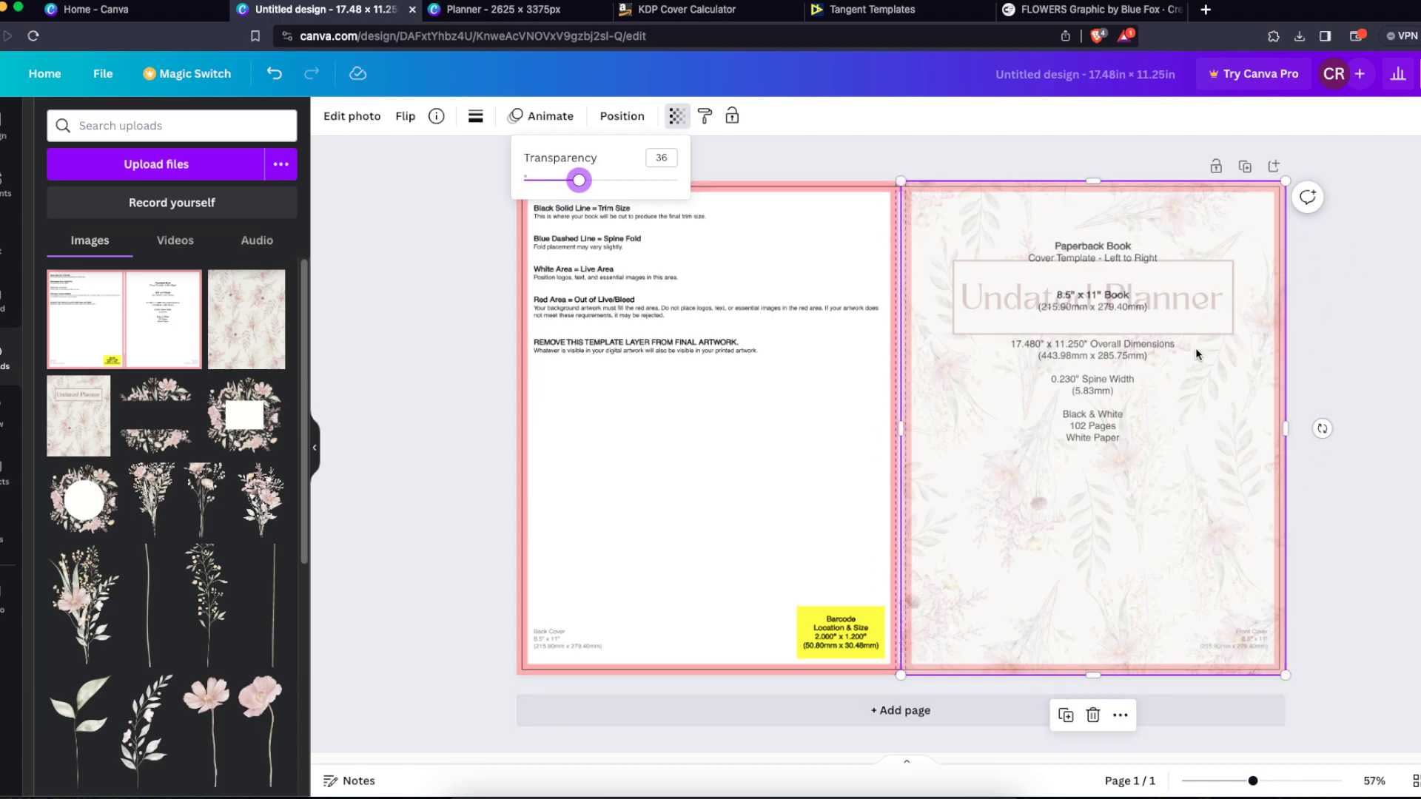
drag(579, 180, 676, 180)
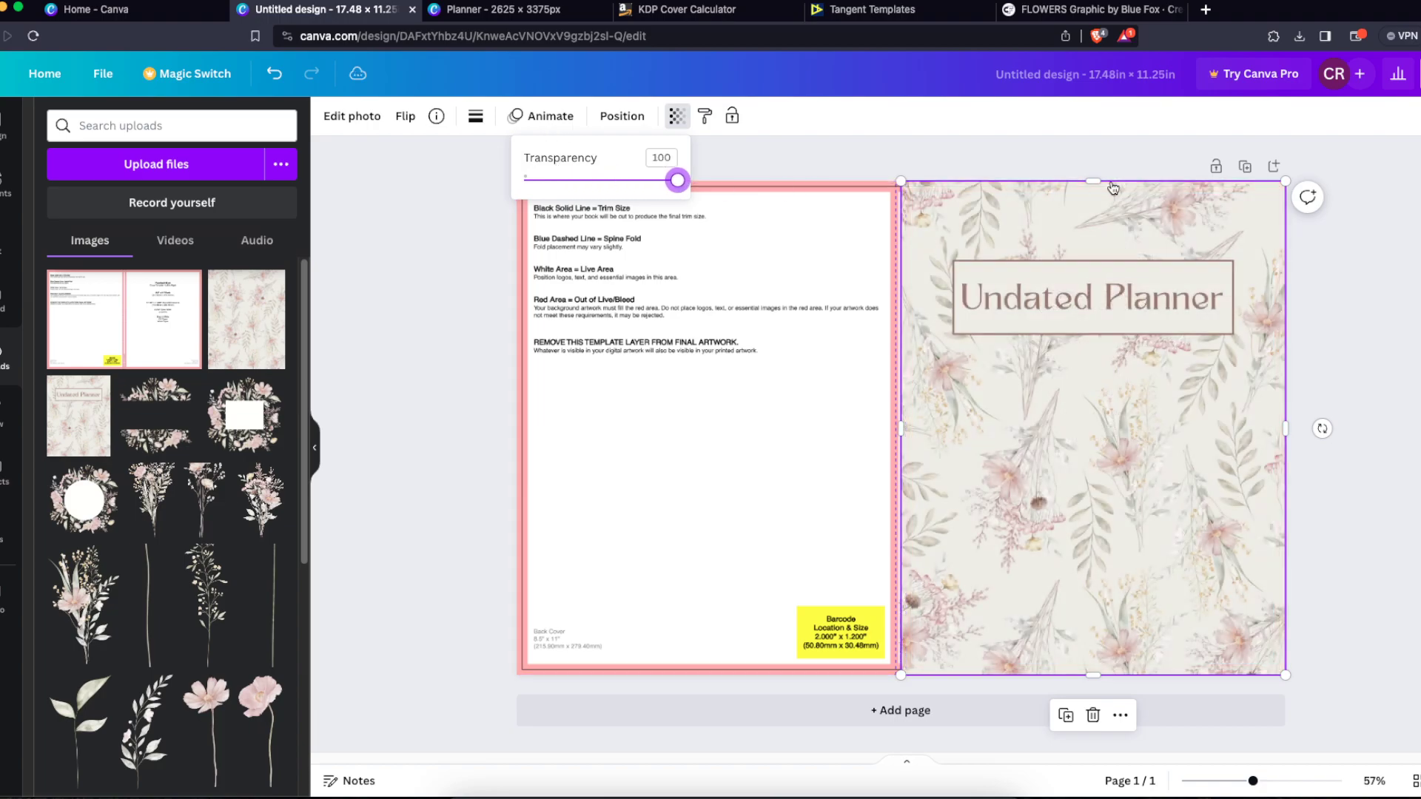
click(1383, 334)
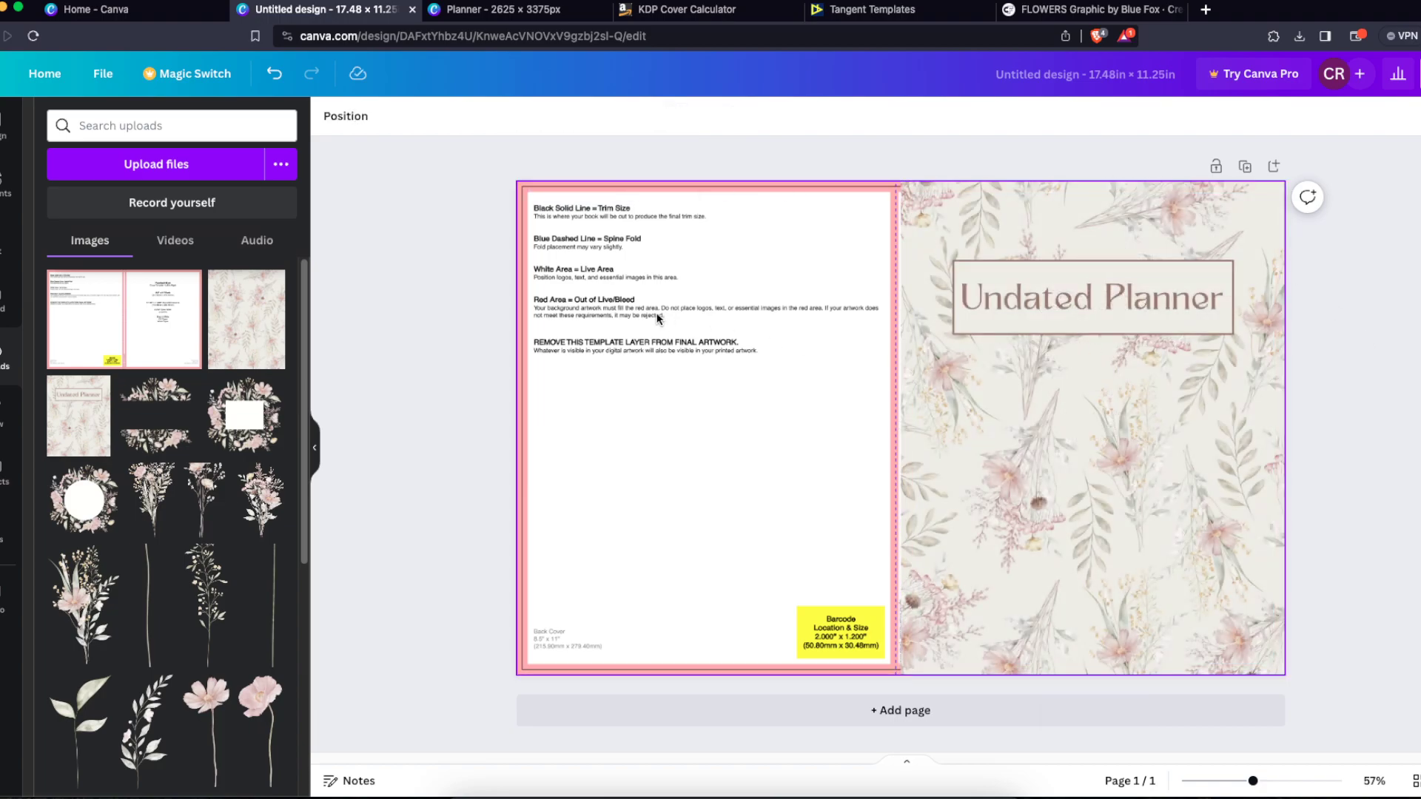
Step: Add the plain floral page image over the template's back cover and flip it horizontally
drag(231, 346, 699, 325)
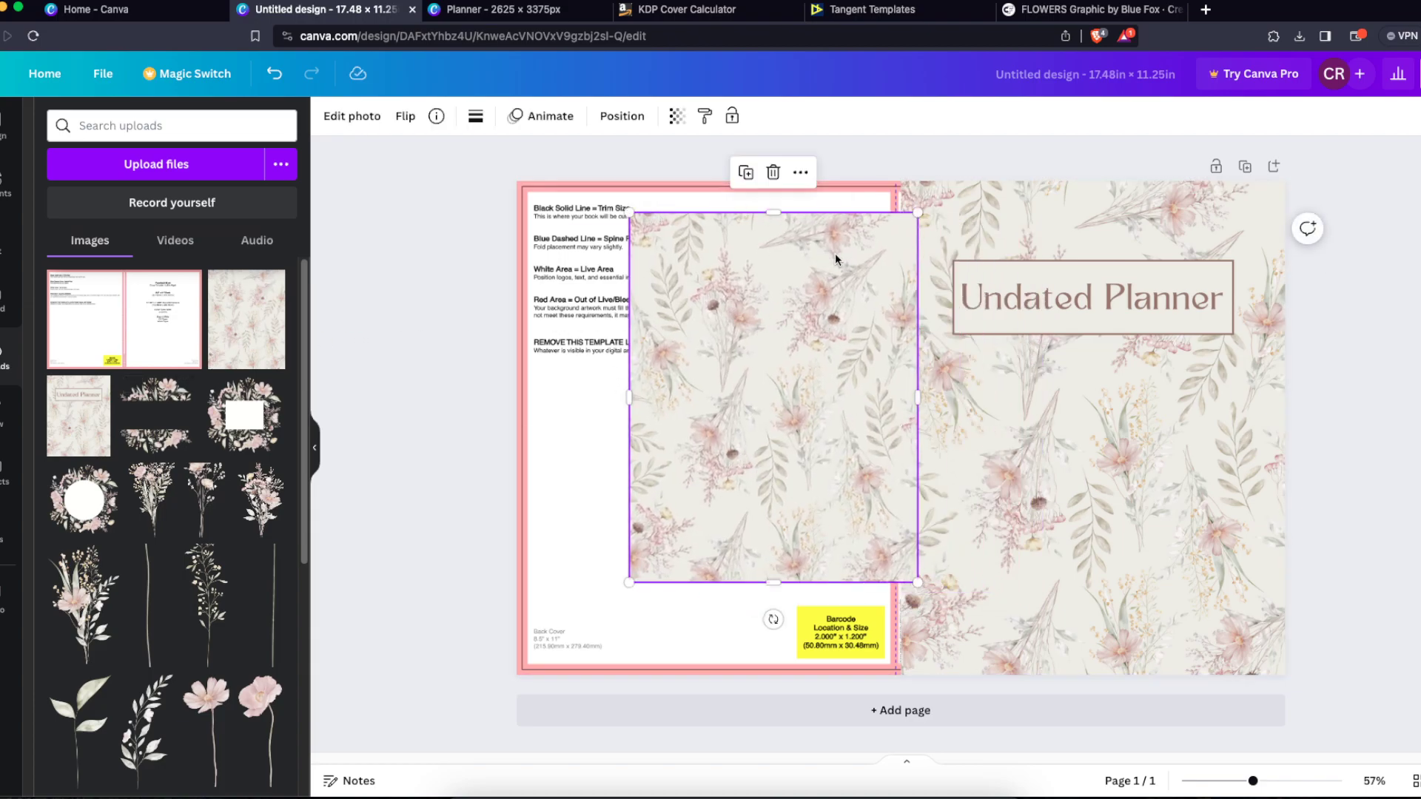
drag(766, 382, 704, 394)
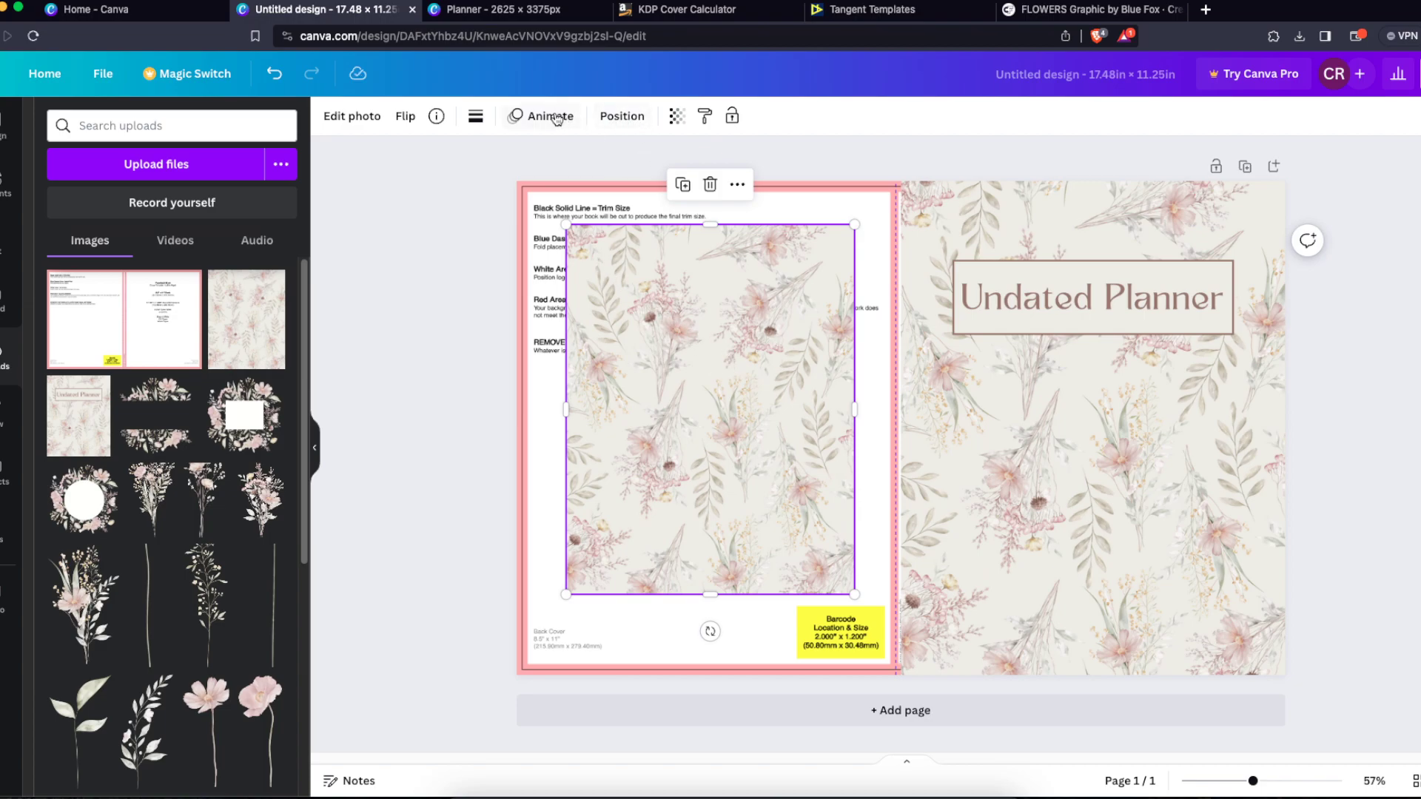
click(408, 119)
click(471, 158)
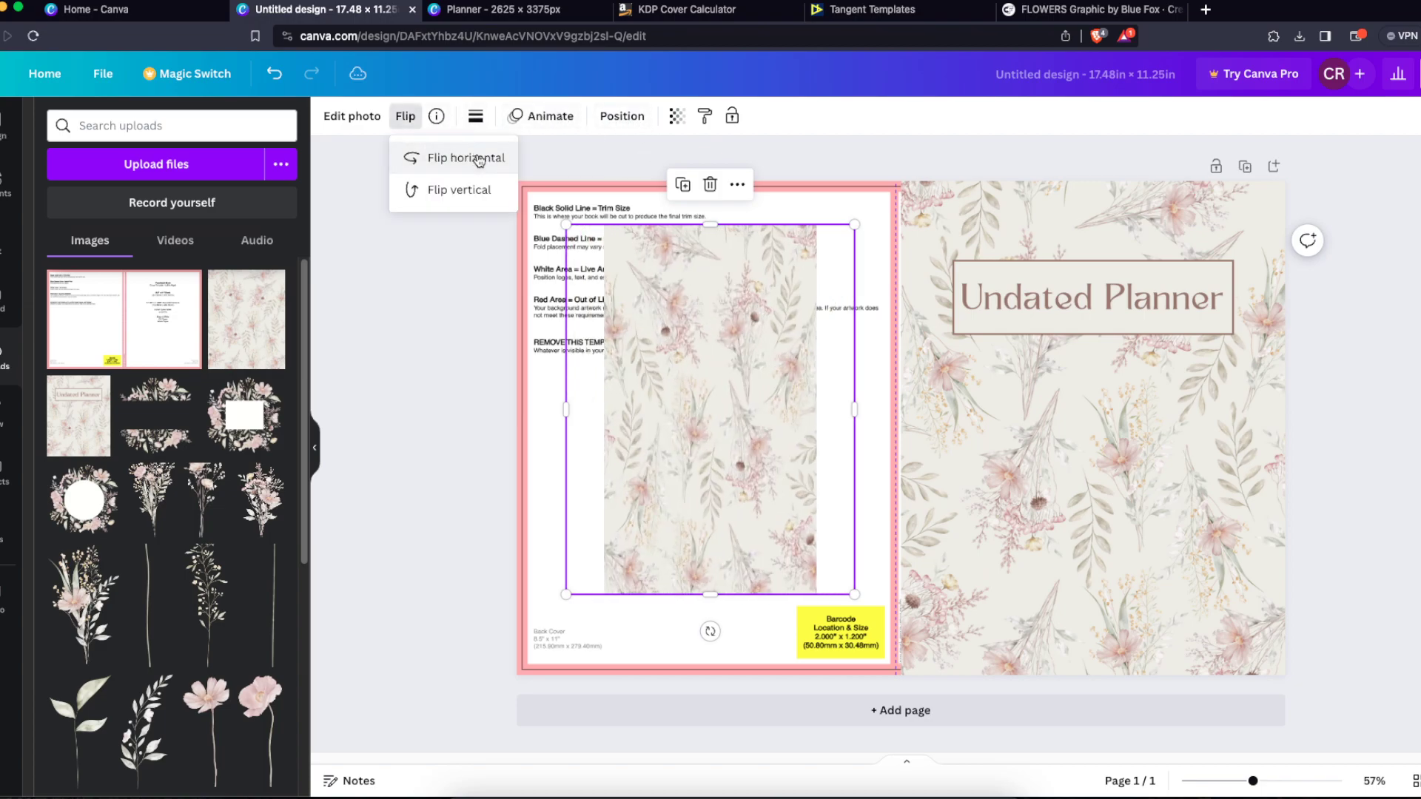
Step: Align the flipped floral image with the page's top edge and the front cover, and enlarge it to fill the back half
drag(736, 395, 777, 353)
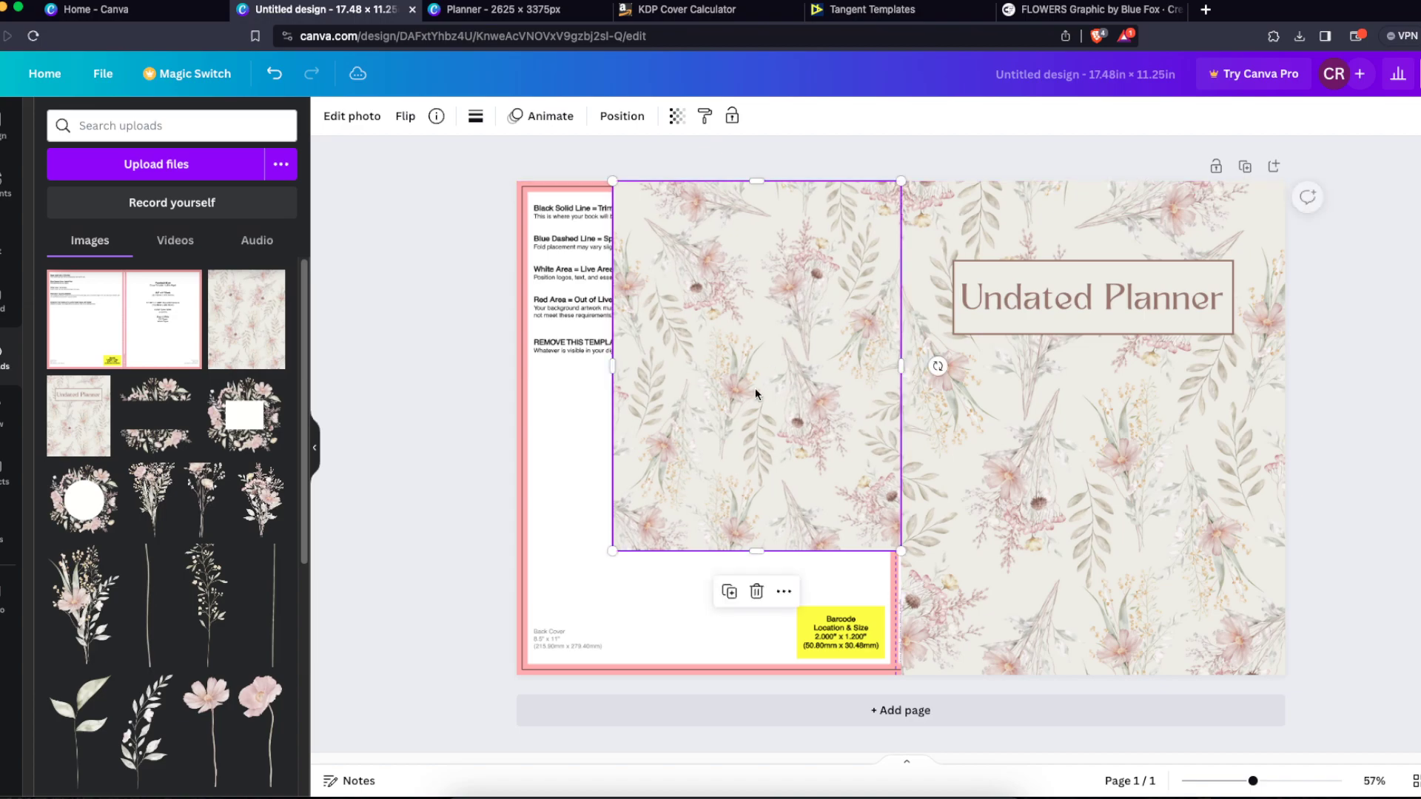
drag(608, 552, 515, 674)
click(474, 660)
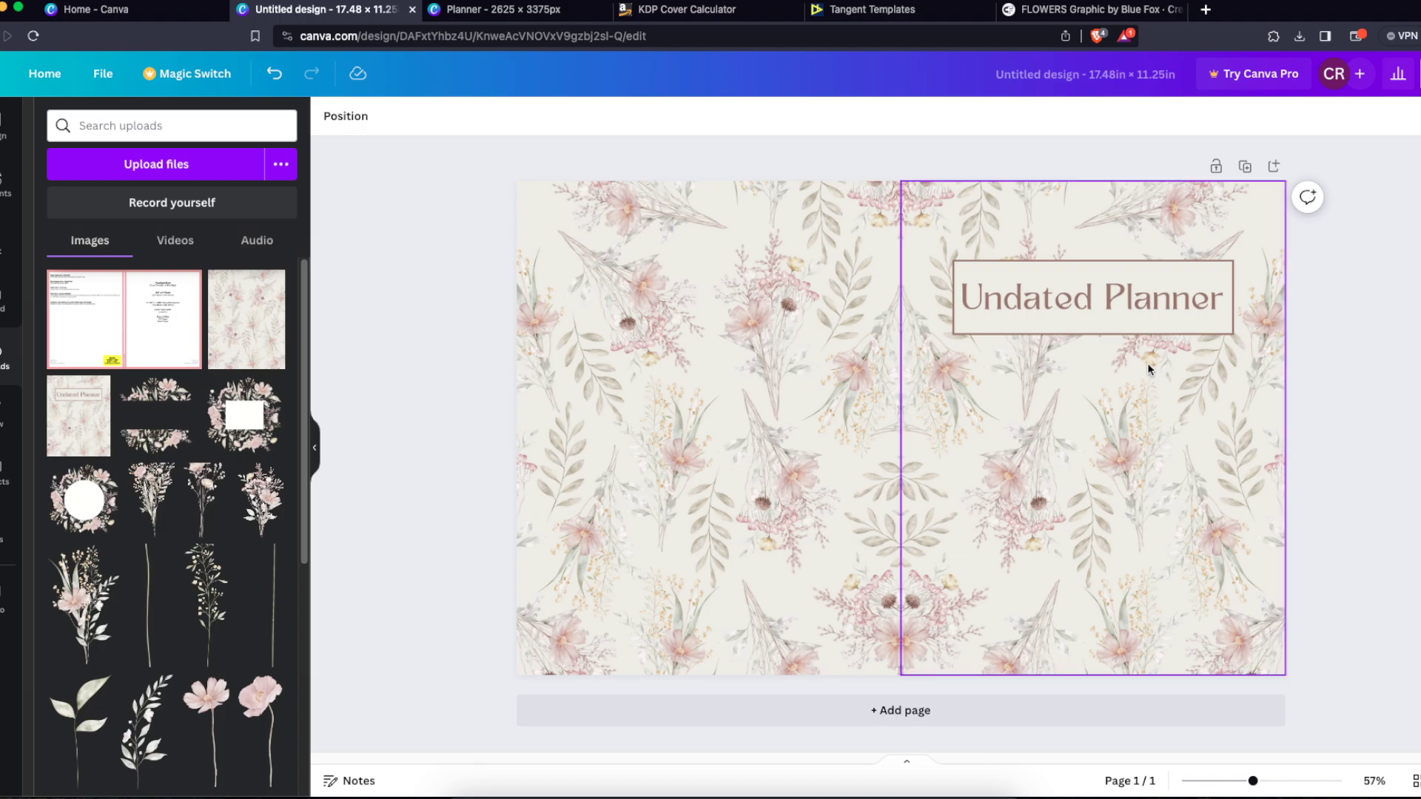
Step: Shift the back cover image slightly across the spine towards the front cover and remove the KDP template from the page
drag(859, 365, 893, 361)
click(538, 310)
key(Delete)
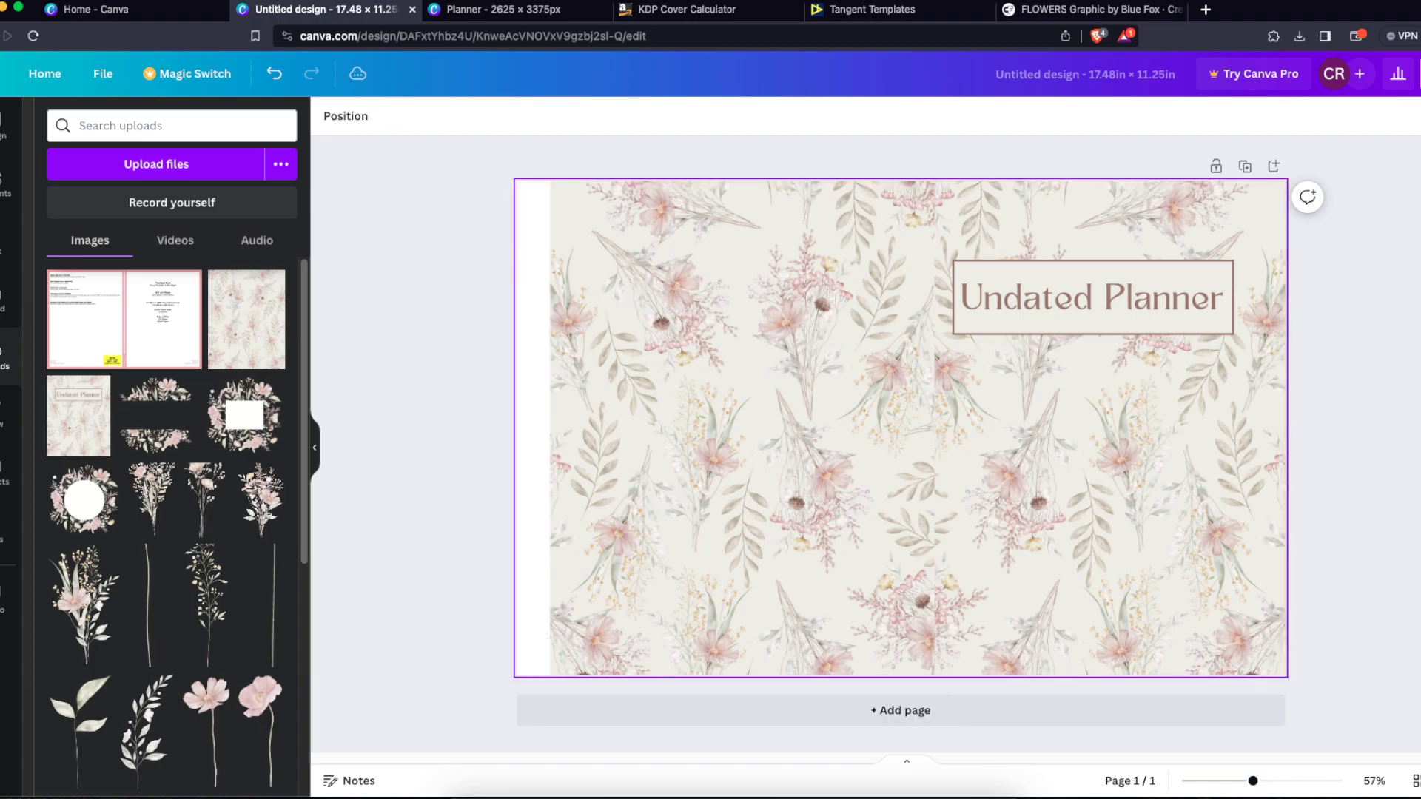
click(175, 300)
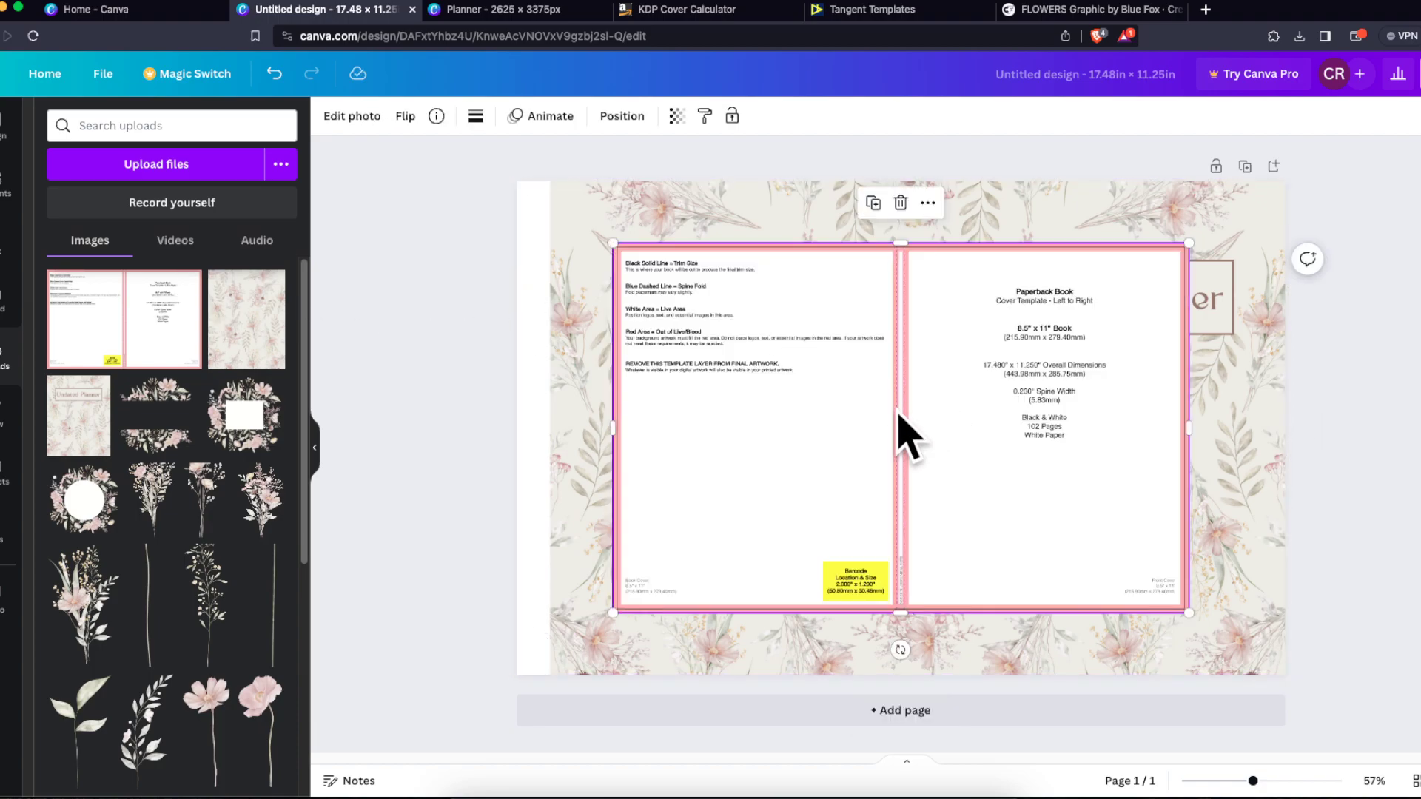
key(Delete)
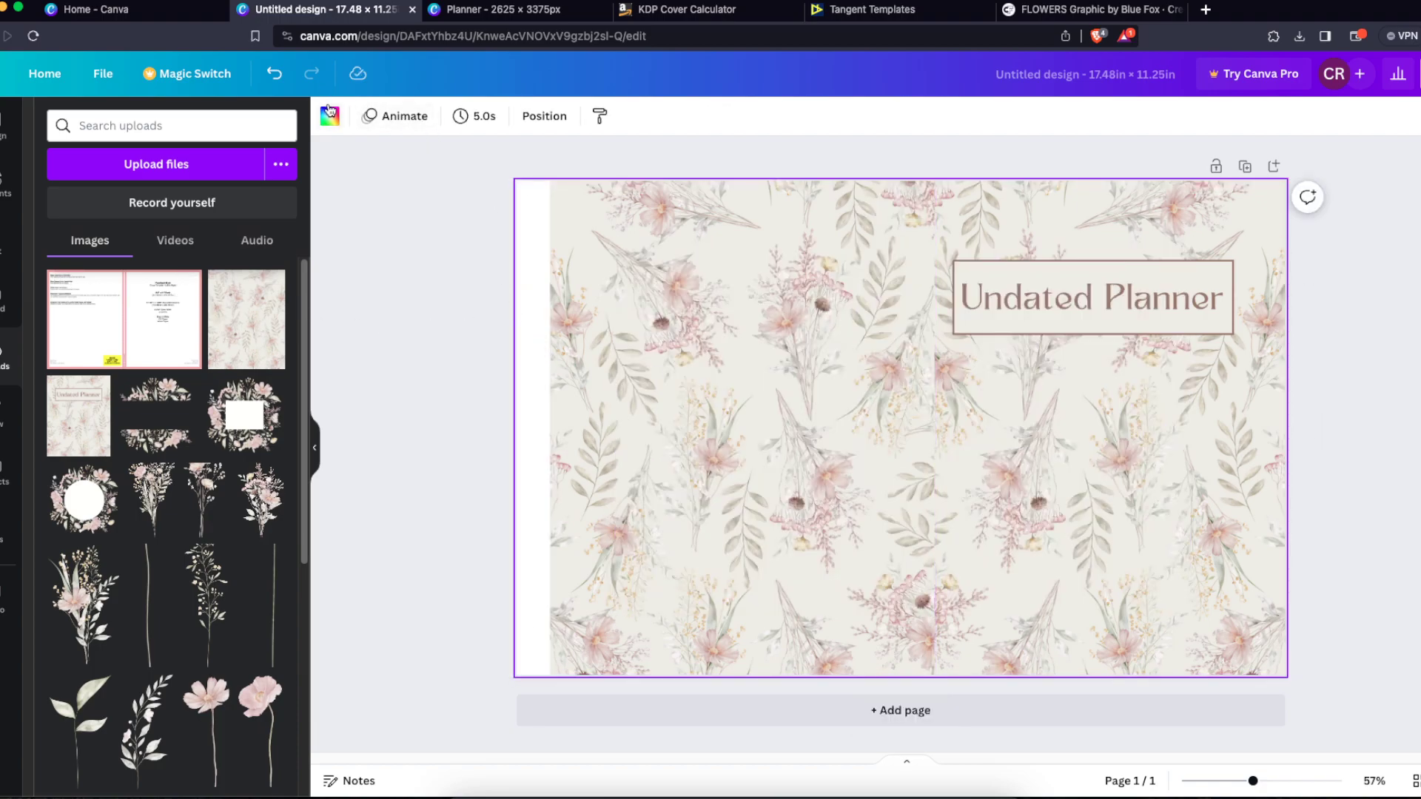
Step: Set the page background to the off-white photo colour and move the back cover image back to fill the back half
click(330, 113)
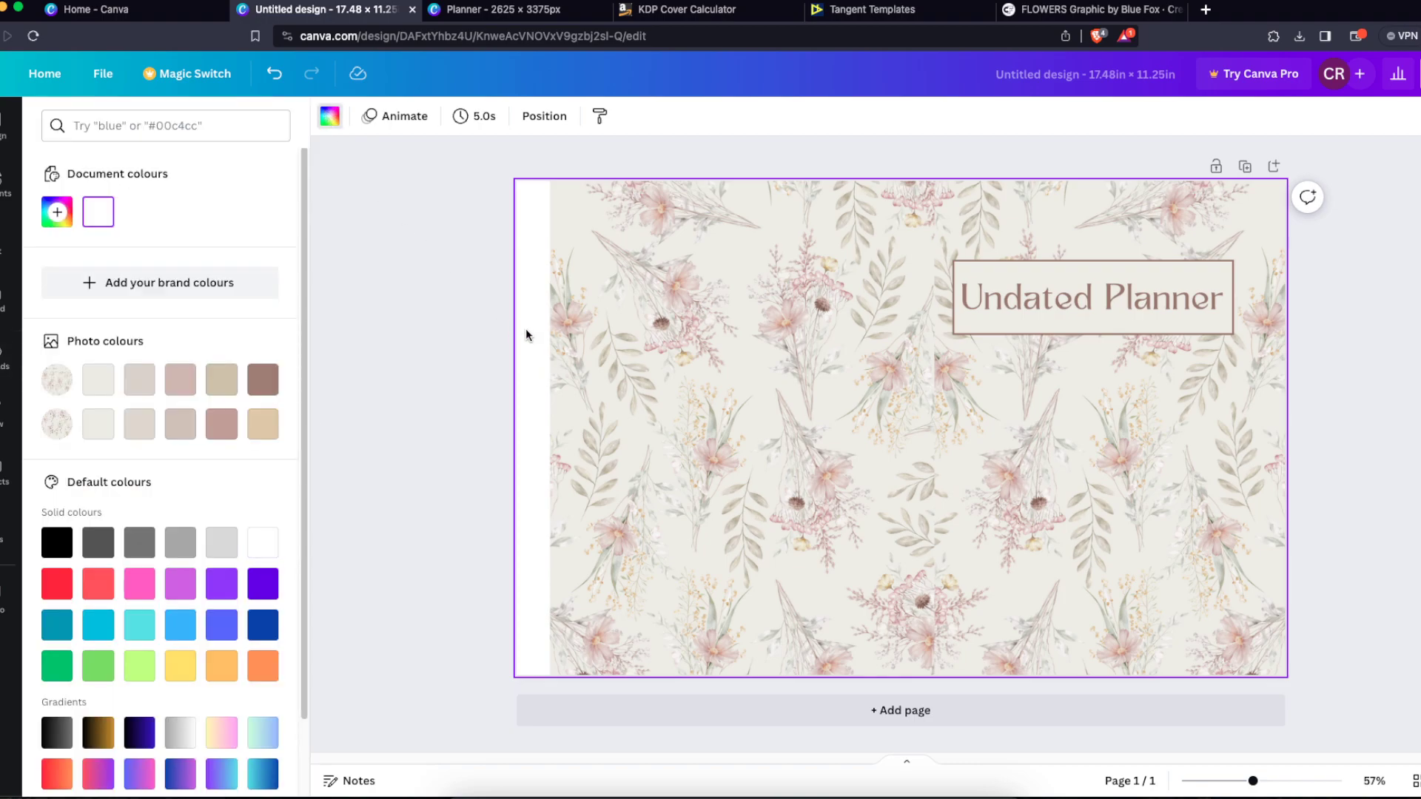
click(93, 386)
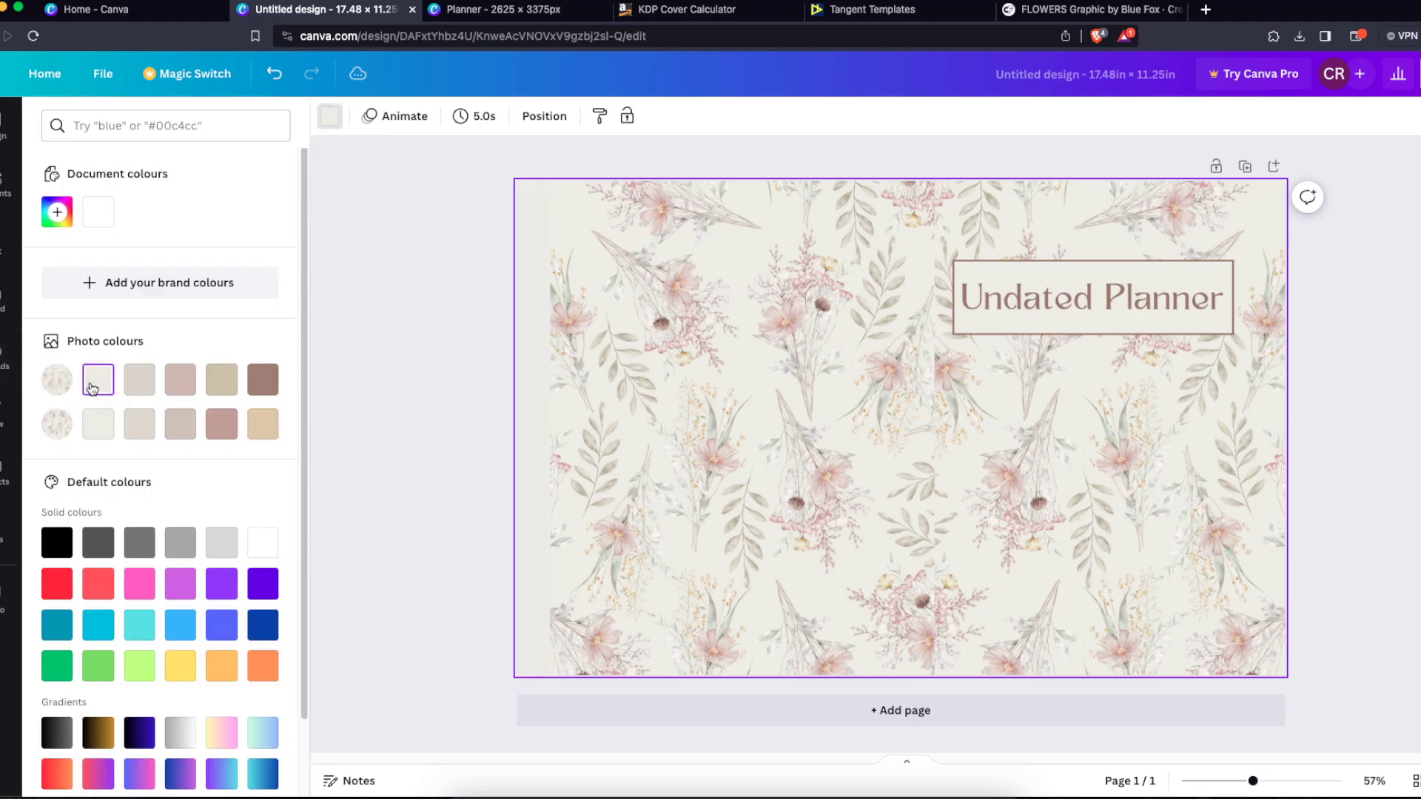
drag(730, 381, 695, 379)
key(Escape)
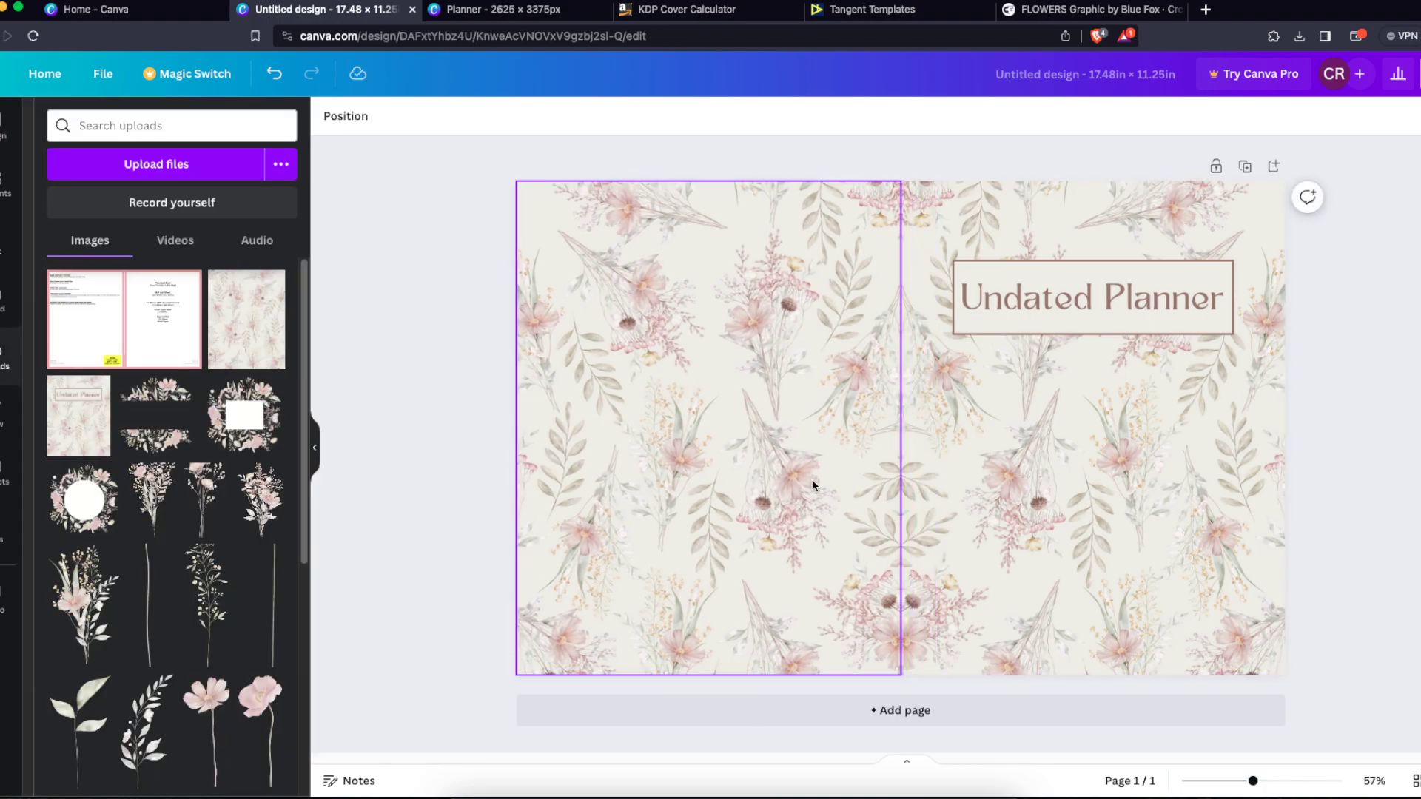
click(768, 456)
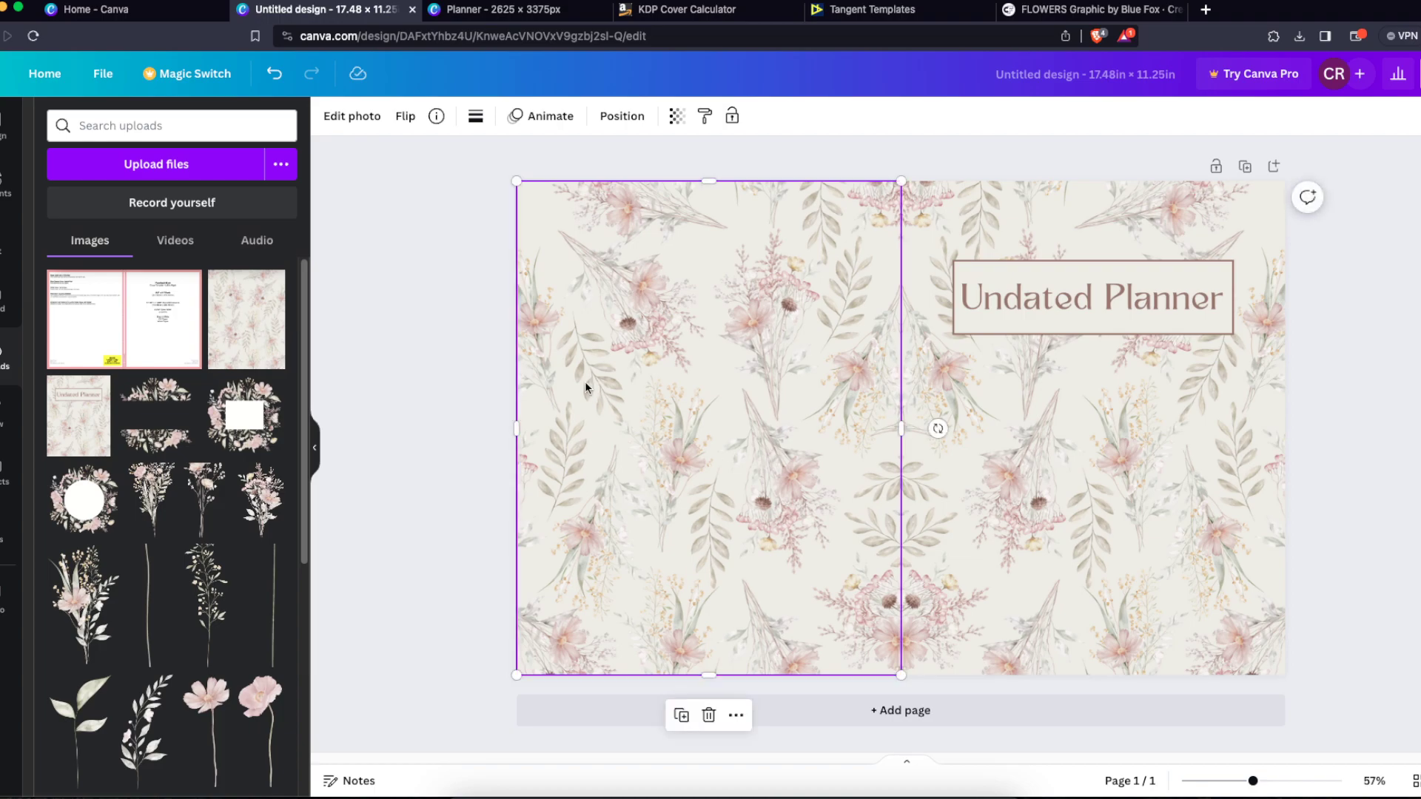
click(440, 309)
Step: Add a square shape and resize it into a narrow, full-height strip covering the spine between the back and front covers
click(5, 183)
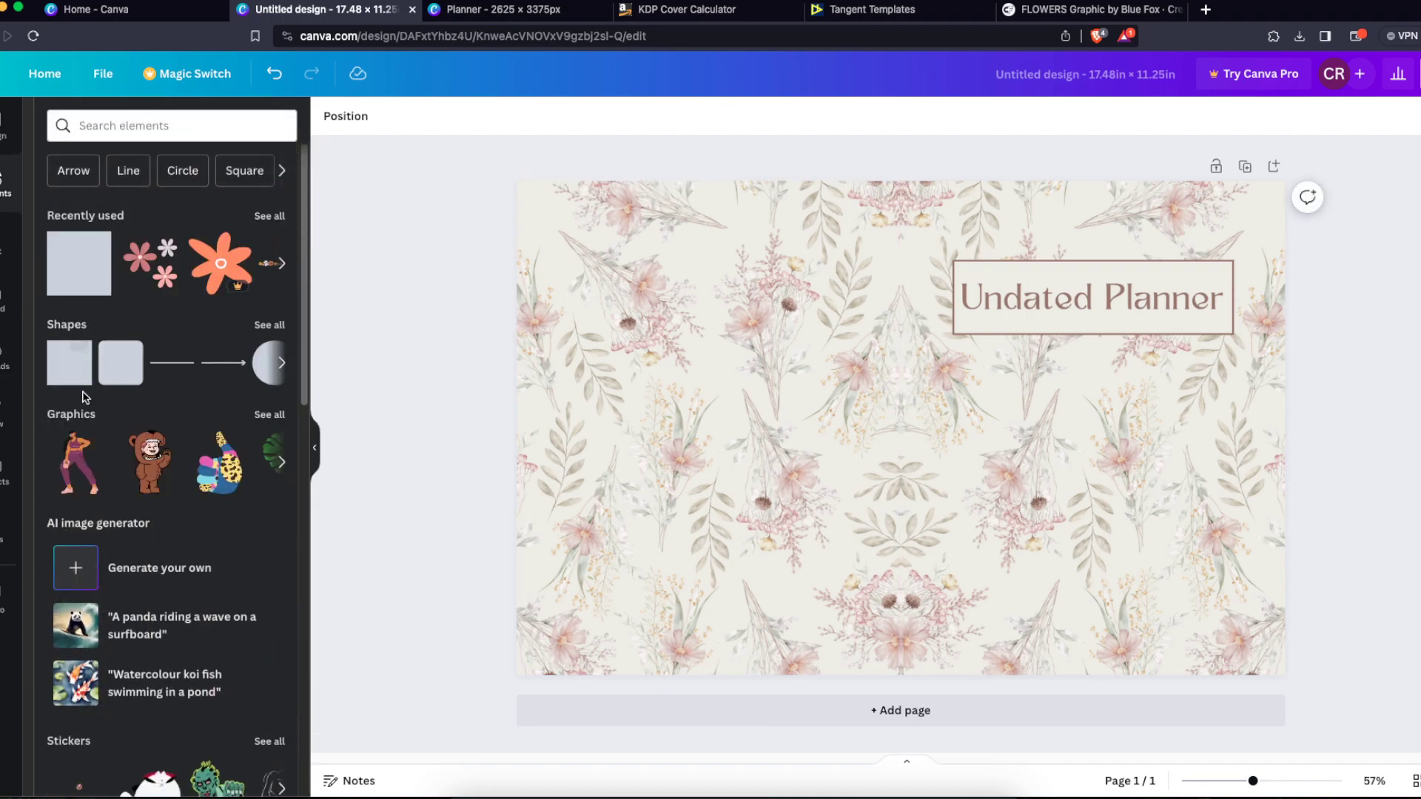
click(69, 362)
drag(900, 352, 897, 179)
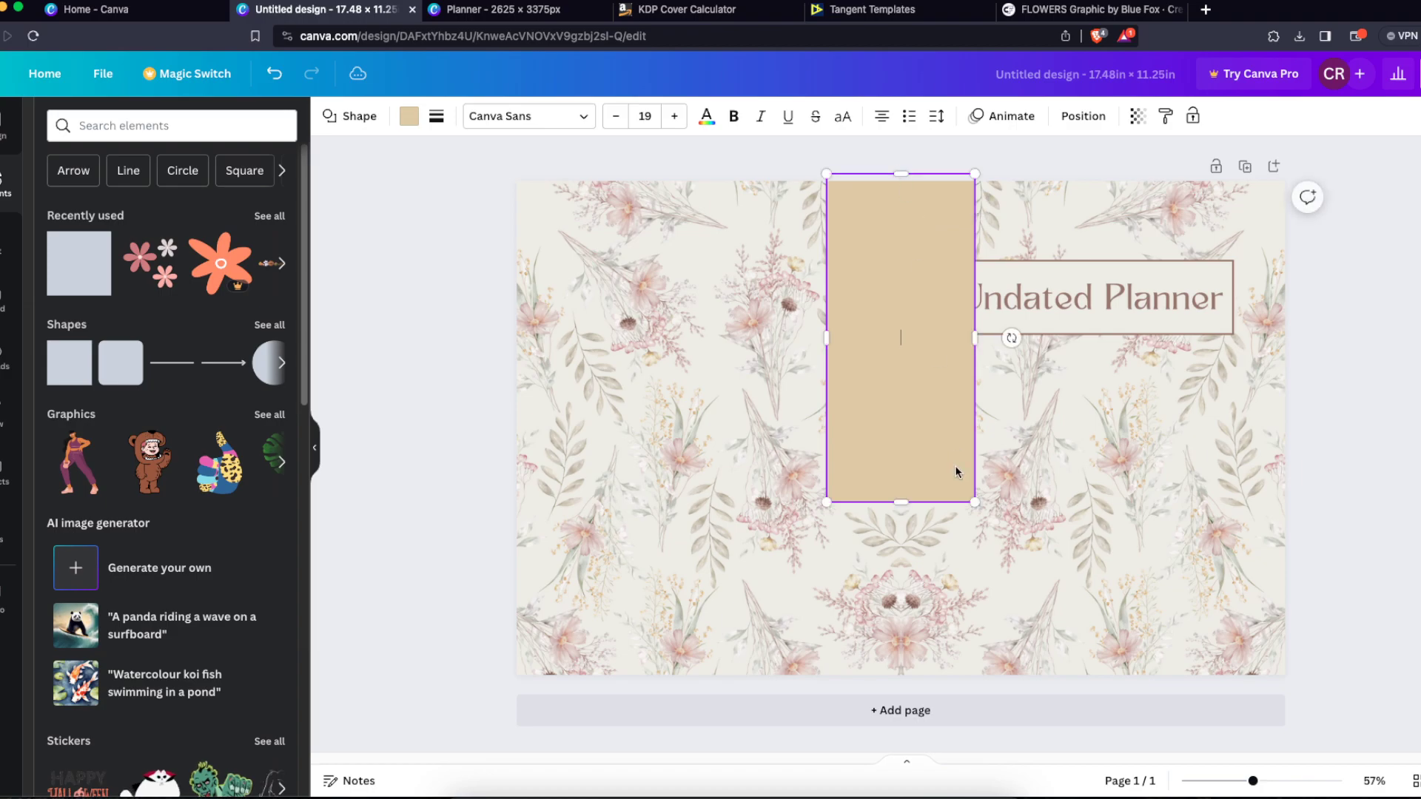
drag(900, 502, 901, 700)
drag(974, 596, 903, 560)
Step: Change the spine strip's fill colour to black
click(408, 116)
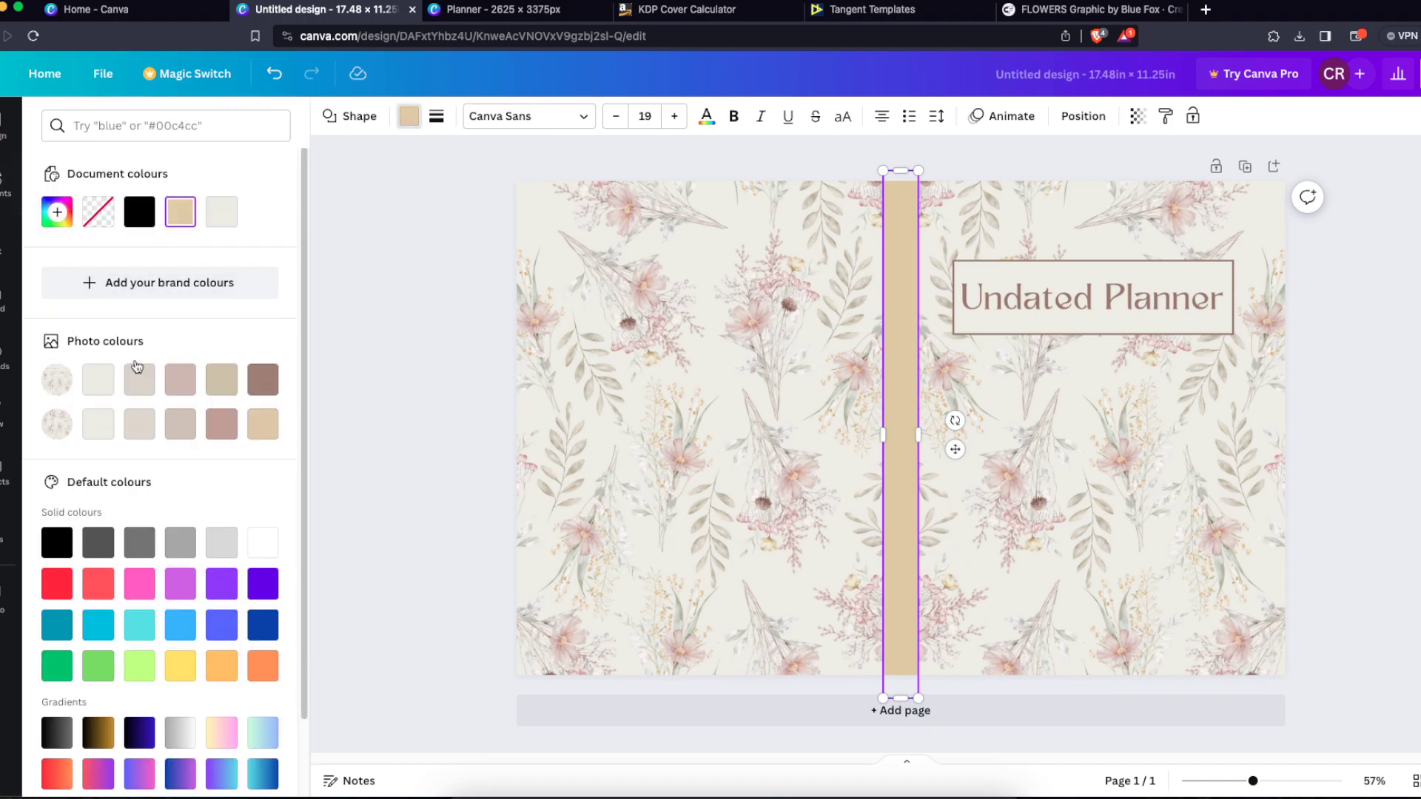
click(140, 212)
click(361, 312)
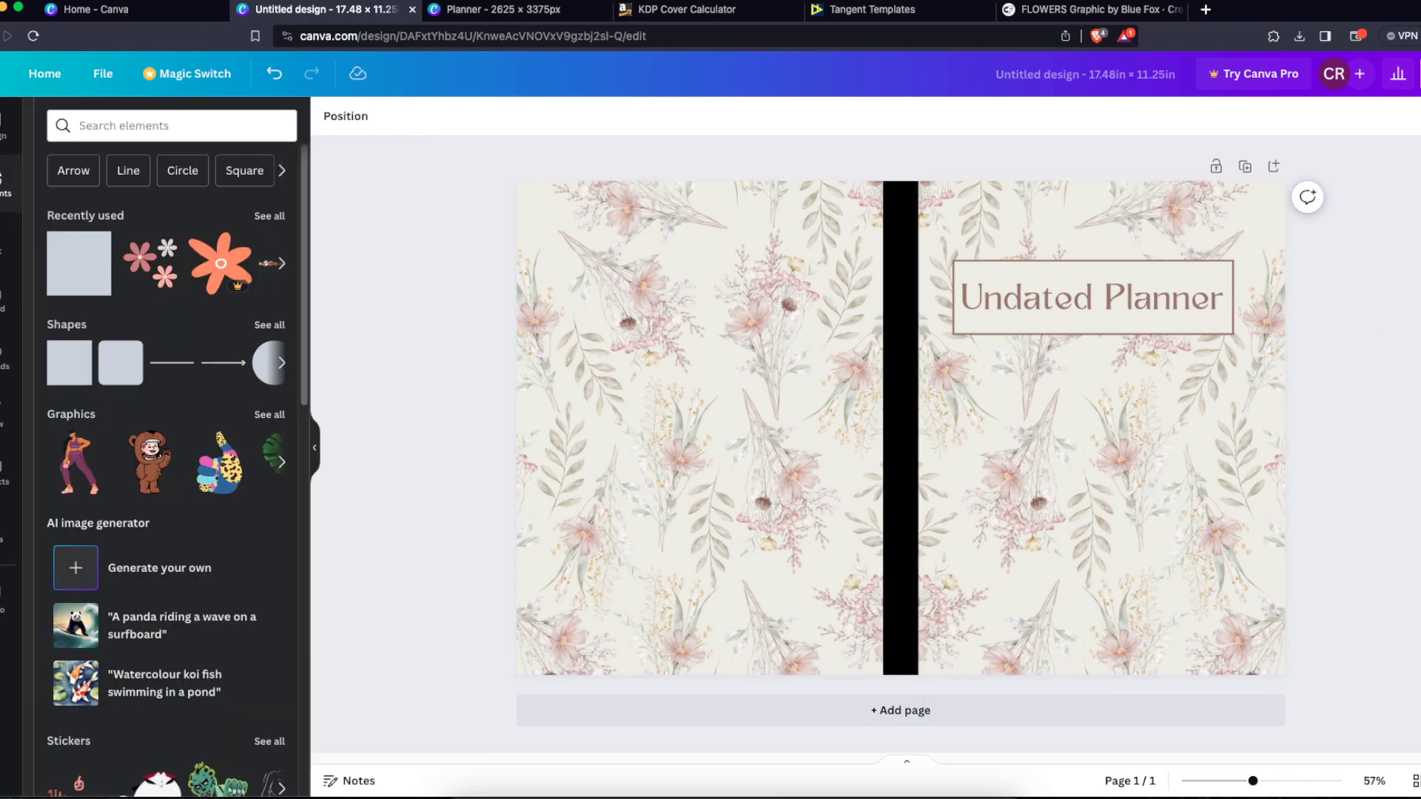
Step: Recolour the spine strip with the off-white photo colour, and delete it from the cover
click(915, 315)
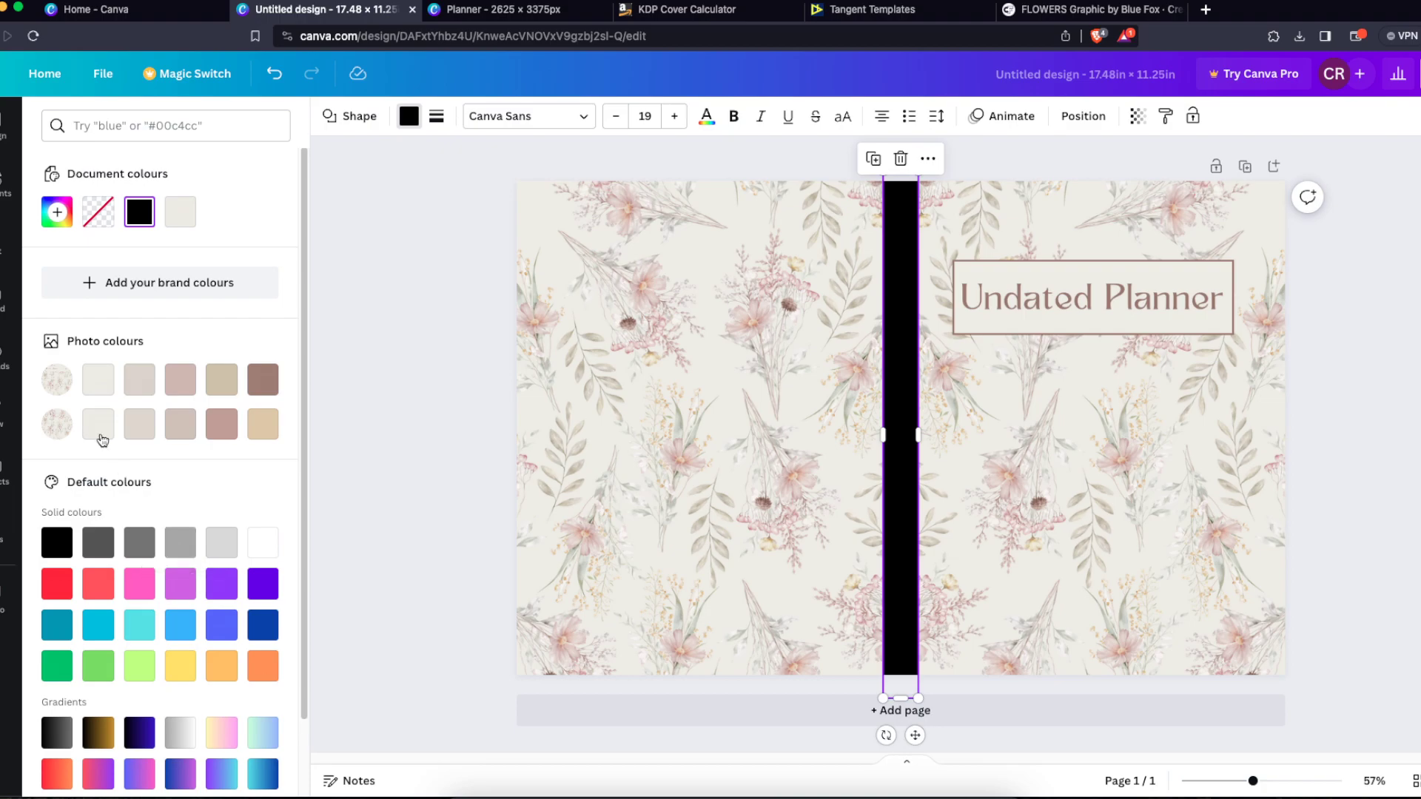
click(98, 385)
click(341, 407)
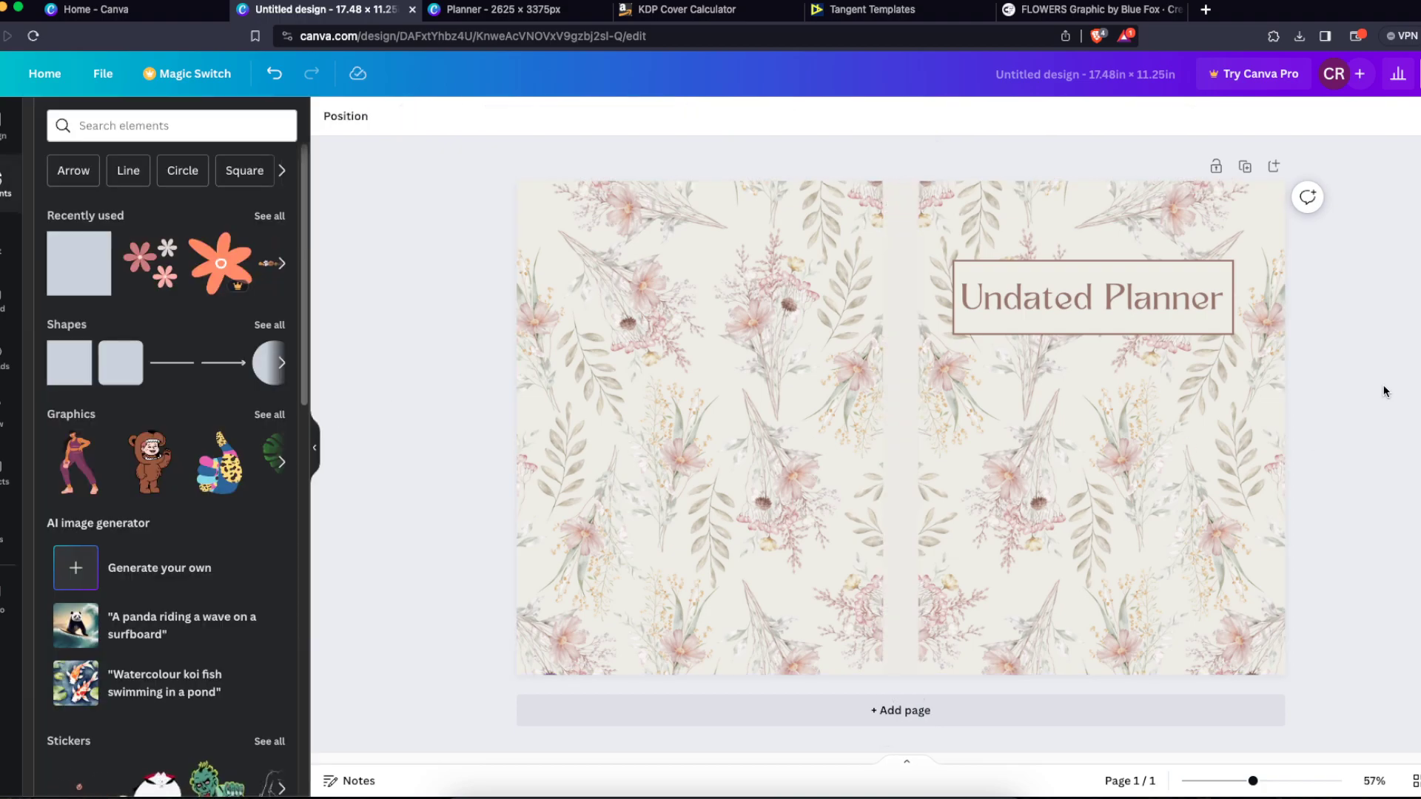
click(910, 469)
key(Delete)
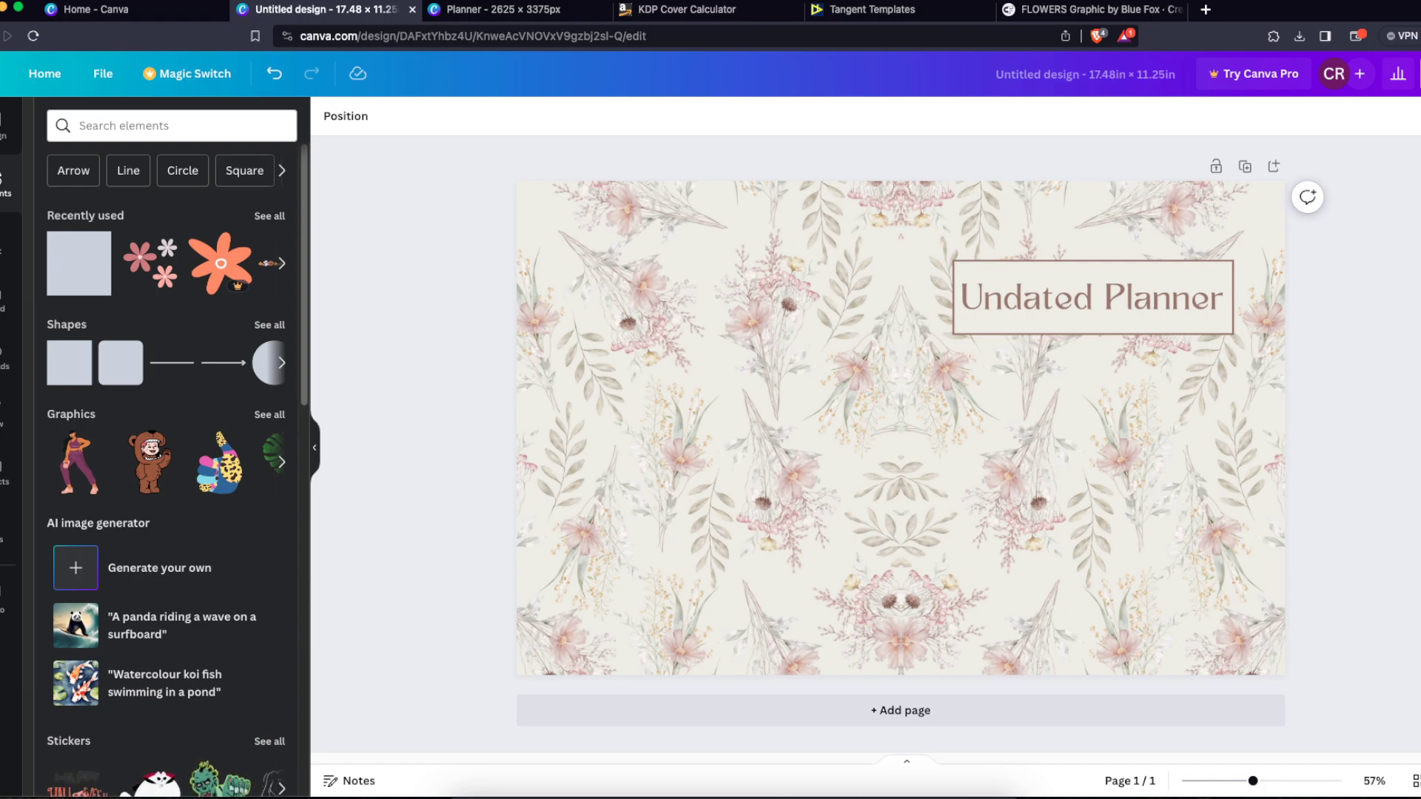
Step: Choose PDF Print with the RGB (best for digital use) colour profile for the cover download, and close the download options
click(1414, 73)
click(1219, 477)
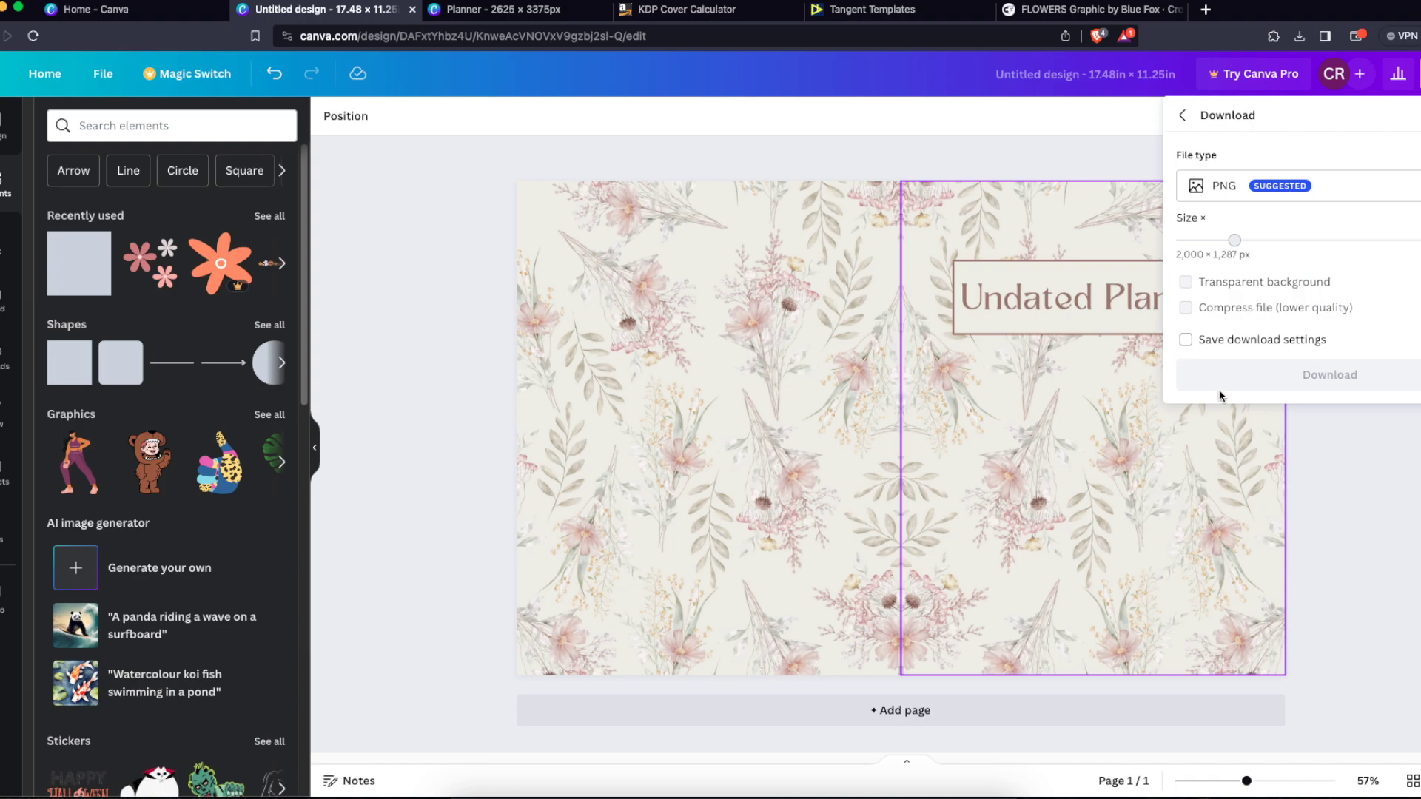
click(1233, 188)
click(1216, 384)
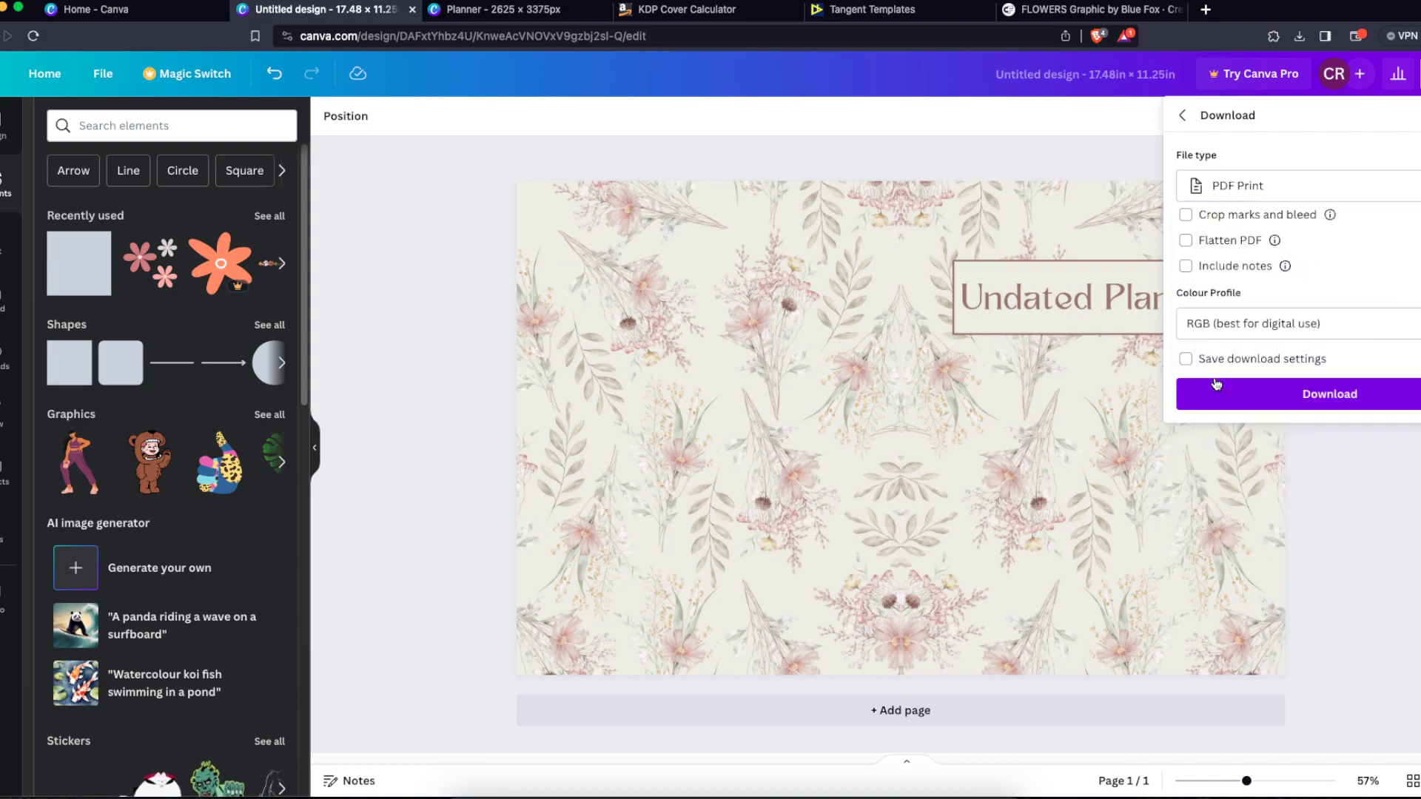
click(1228, 323)
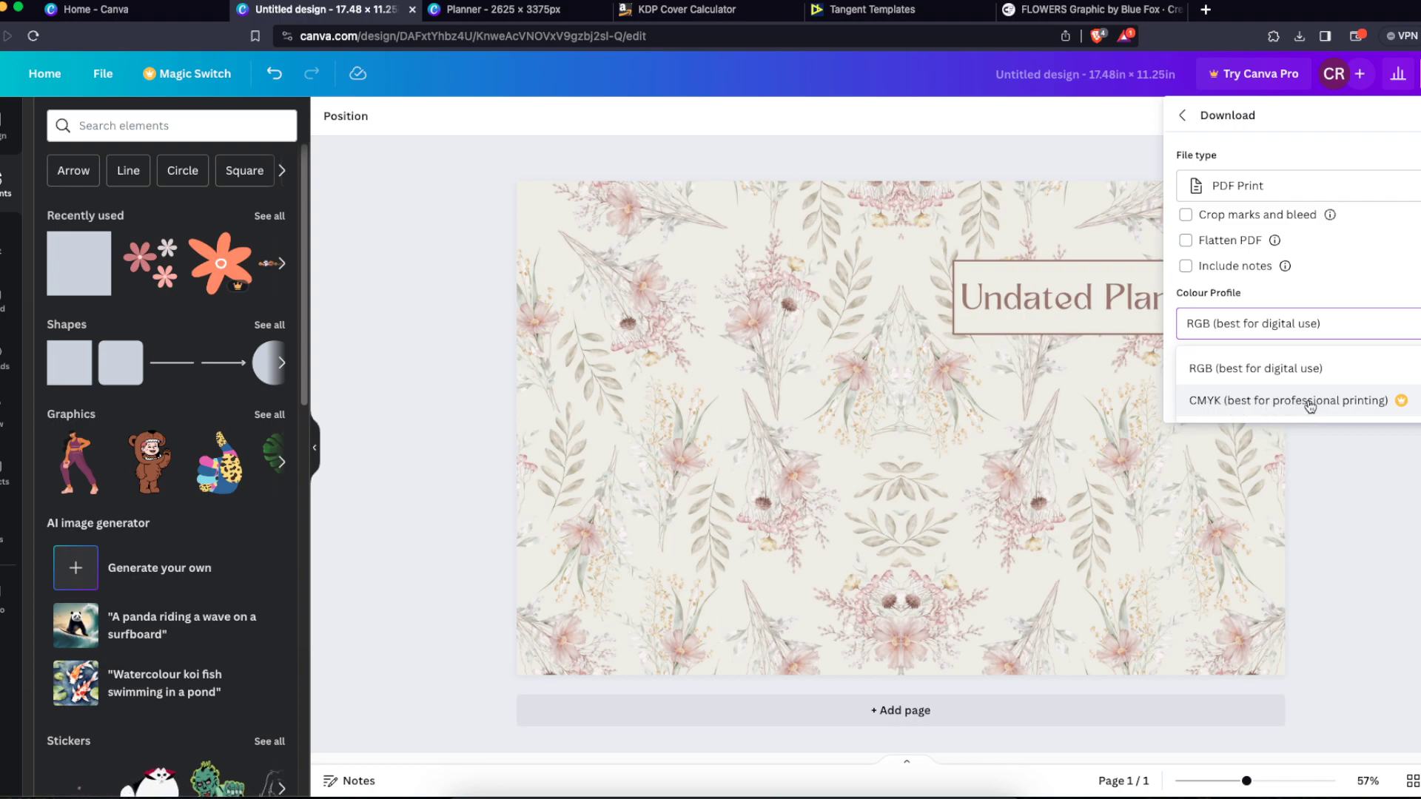
click(1325, 370)
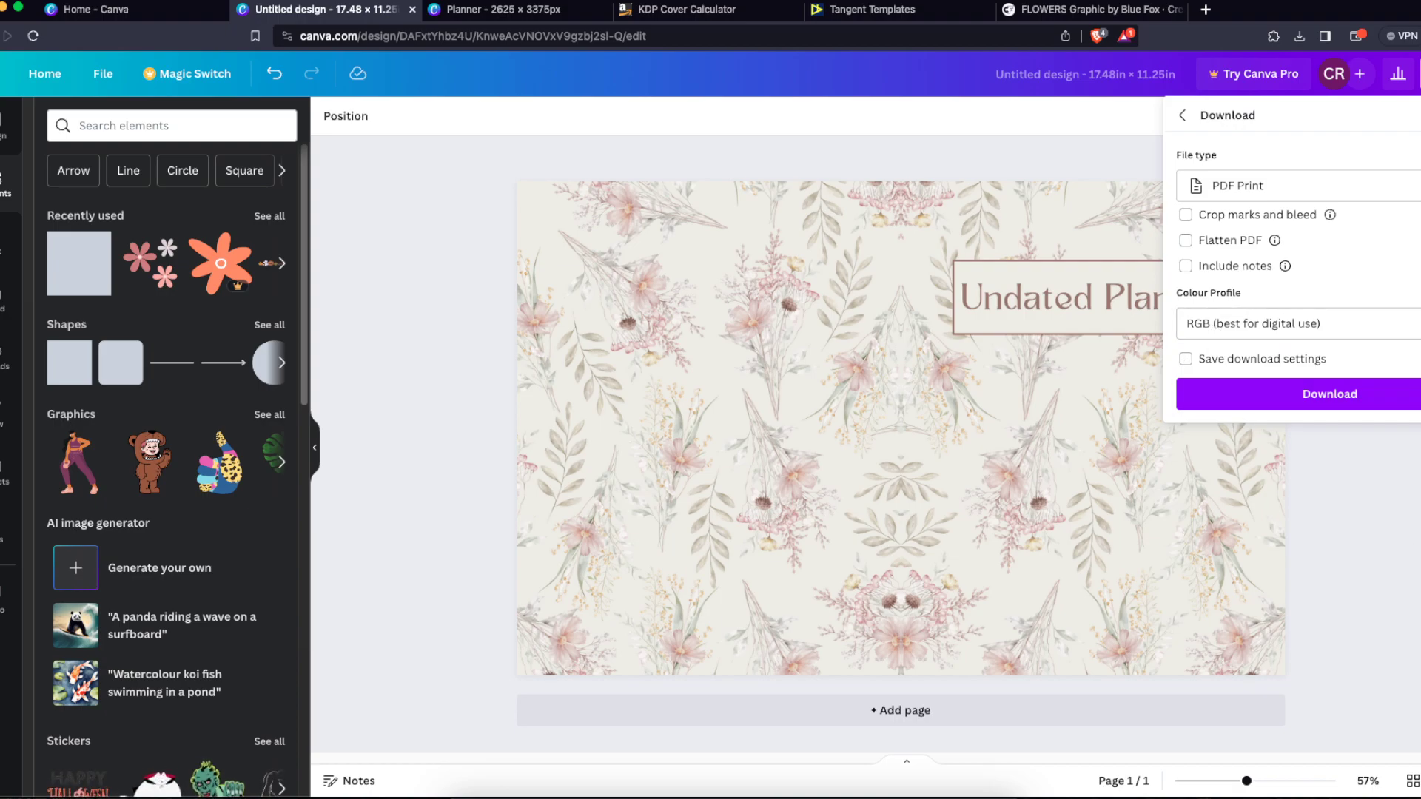
key(Escape)
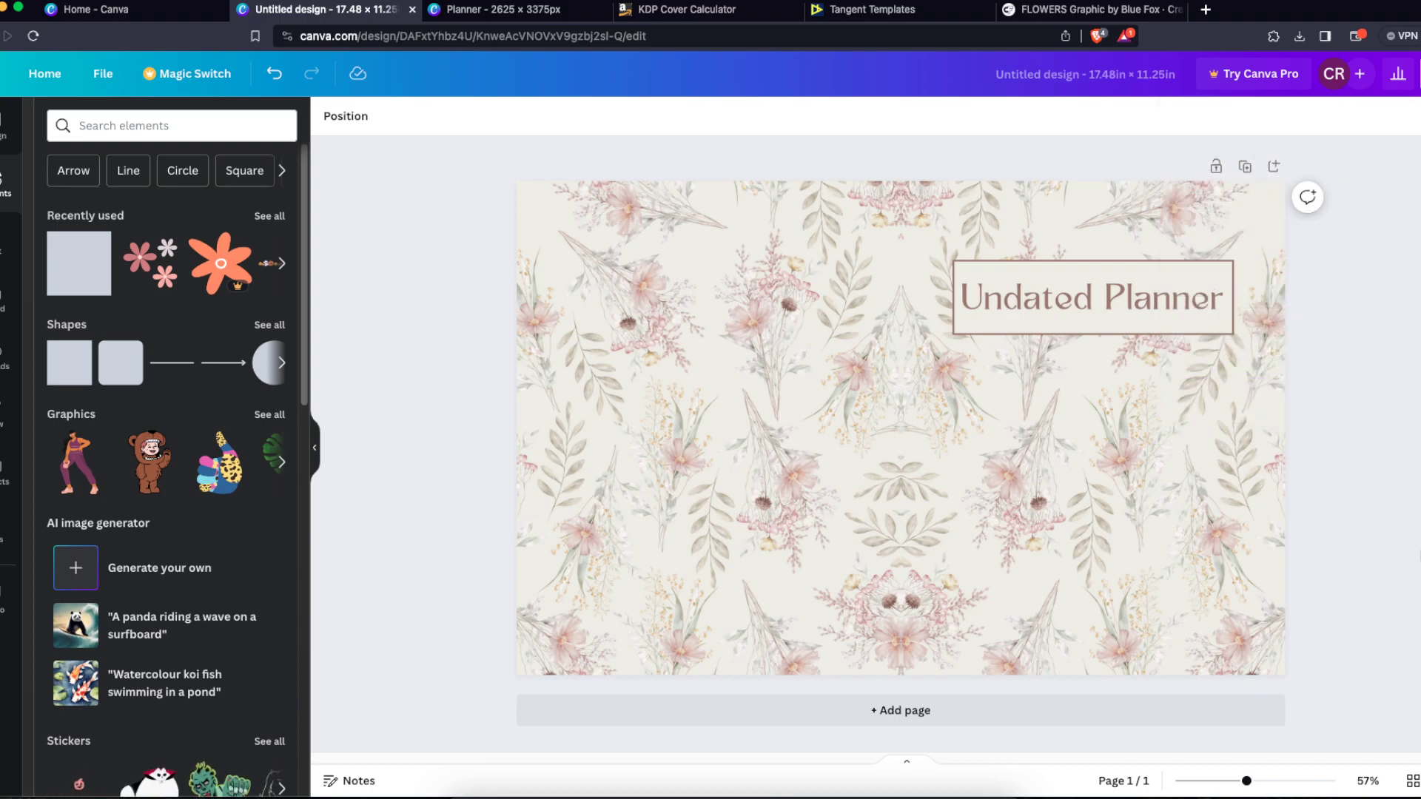